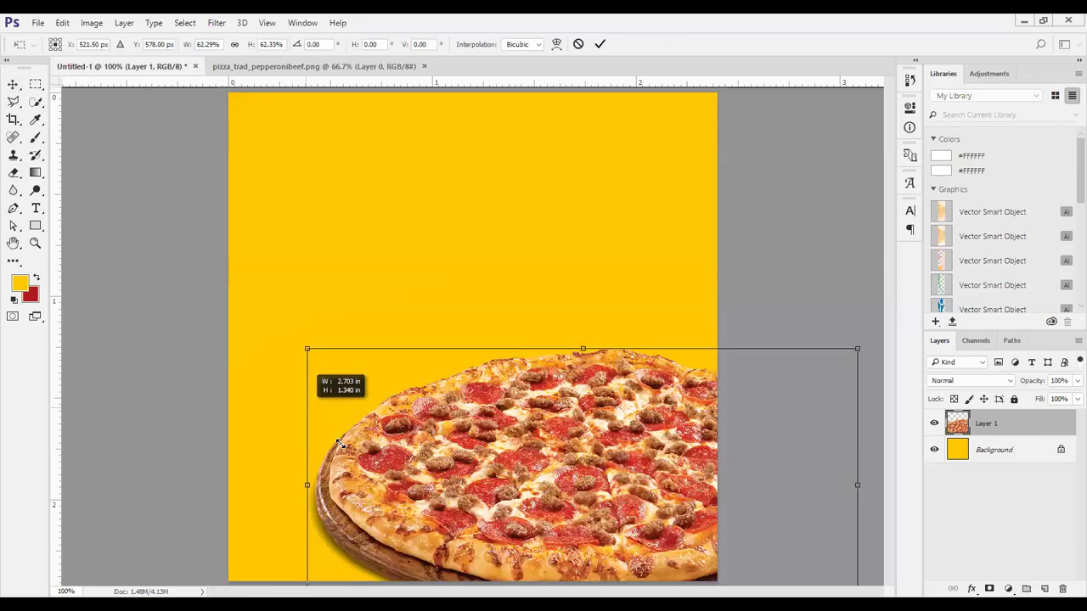
- Scale the pizza layer to about 45.5% and position it in the lower middle of the canvas
drag(549, 407, 475, 367)
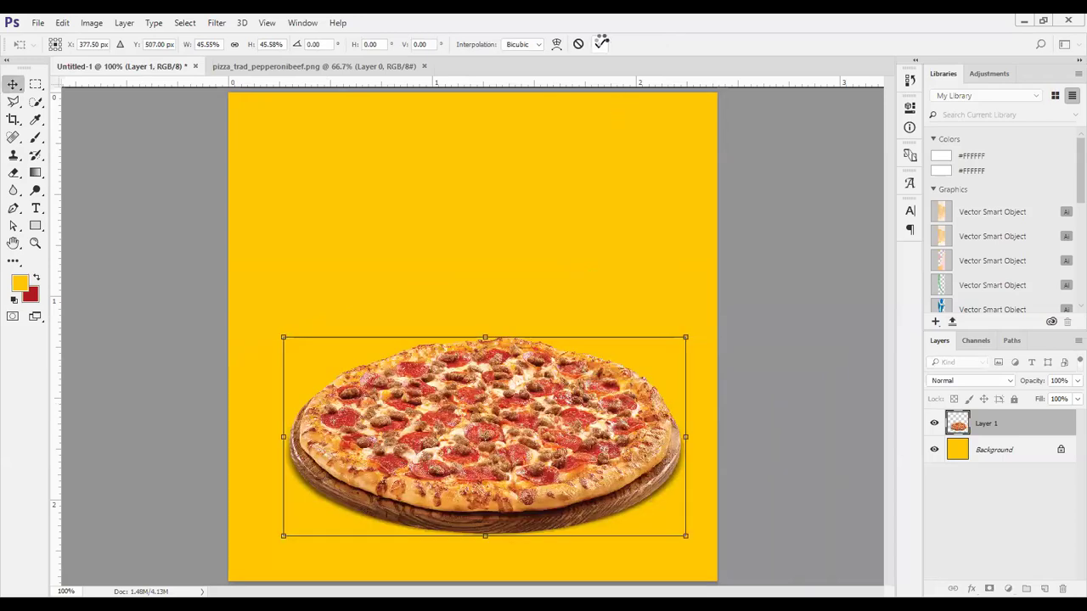
click(600, 45)
drag(519, 431, 511, 438)
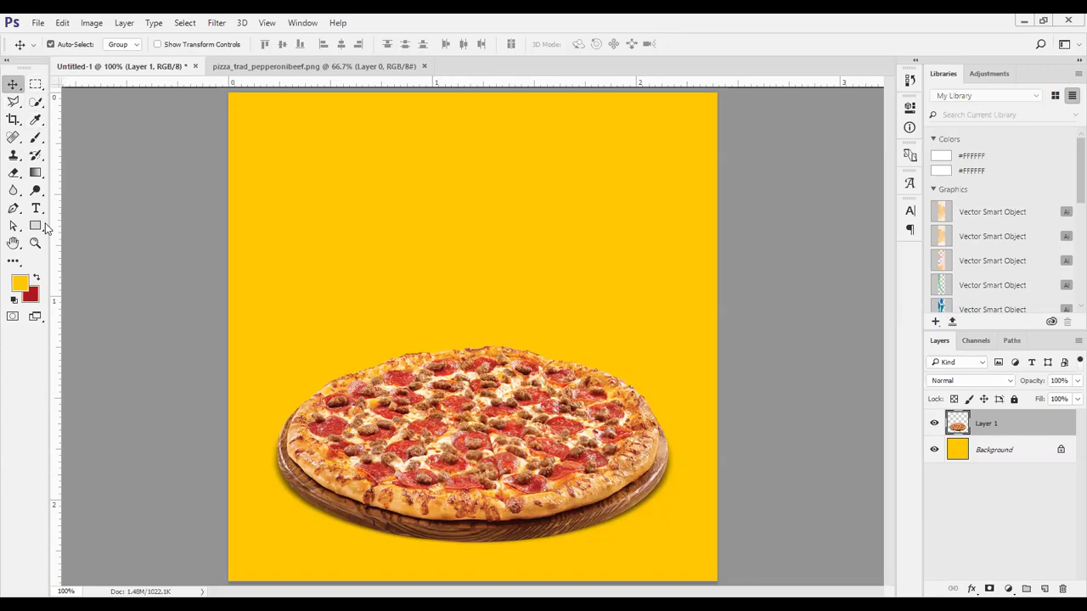
- Draw an ellipse shape about 517 × 219 px over the pizza and fill it with black
drag(37, 226, 79, 254)
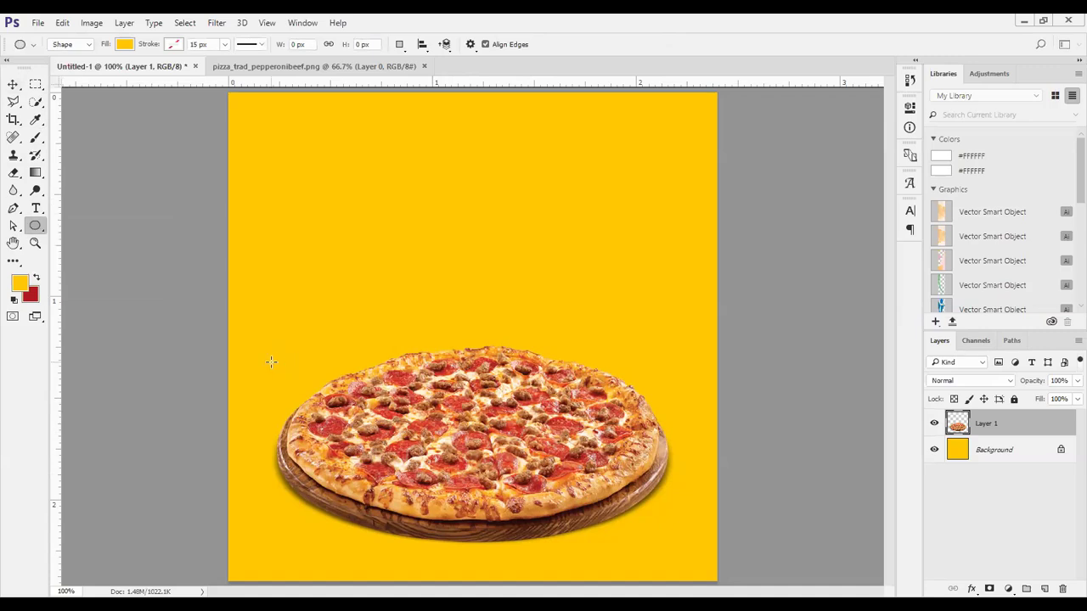
drag(475, 459, 667, 530)
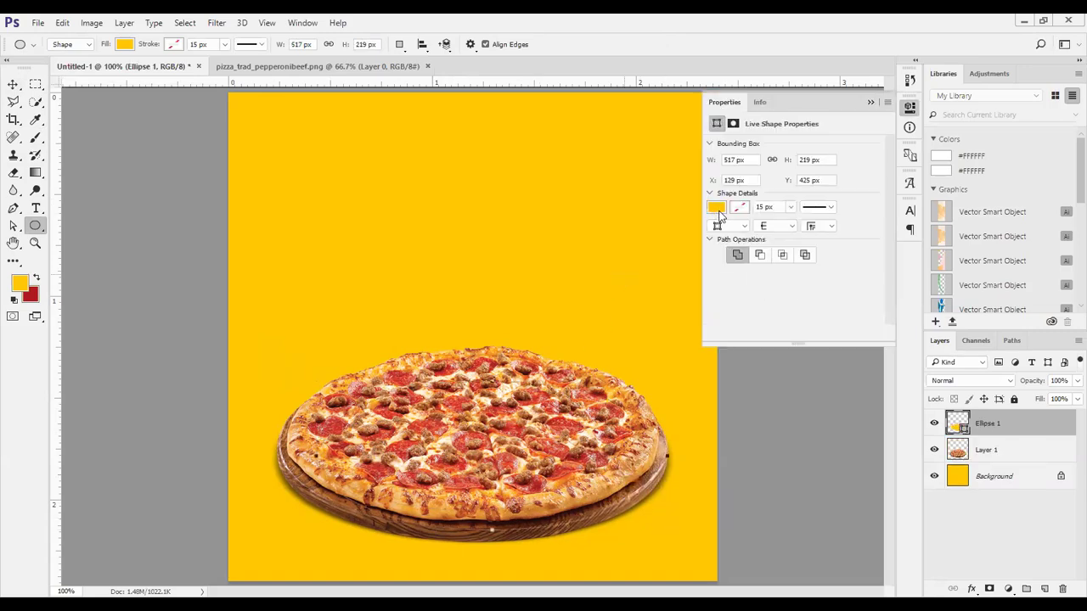
click(717, 209)
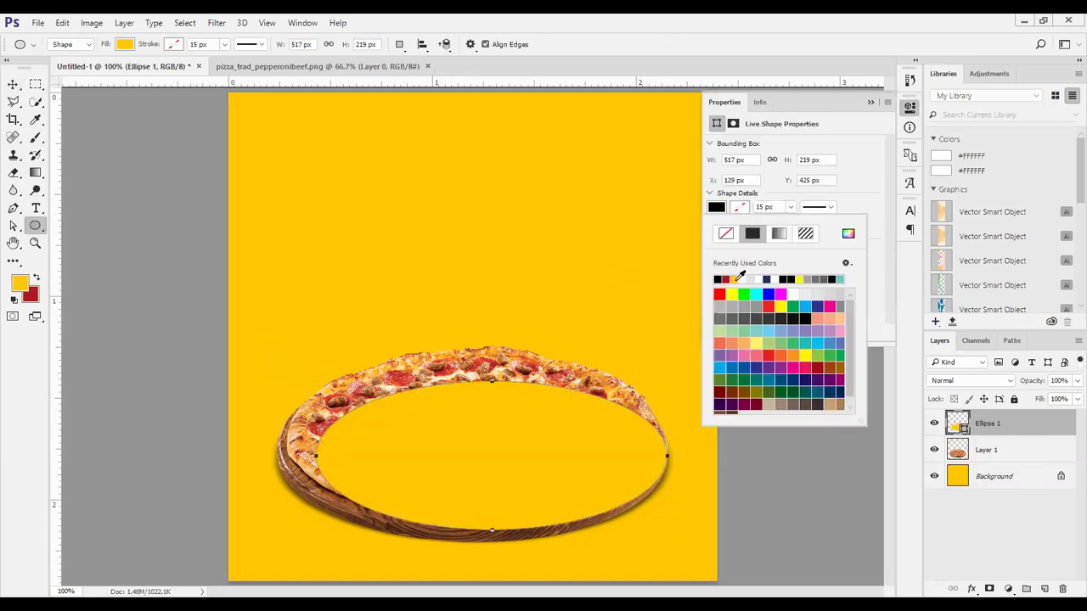
click(785, 279)
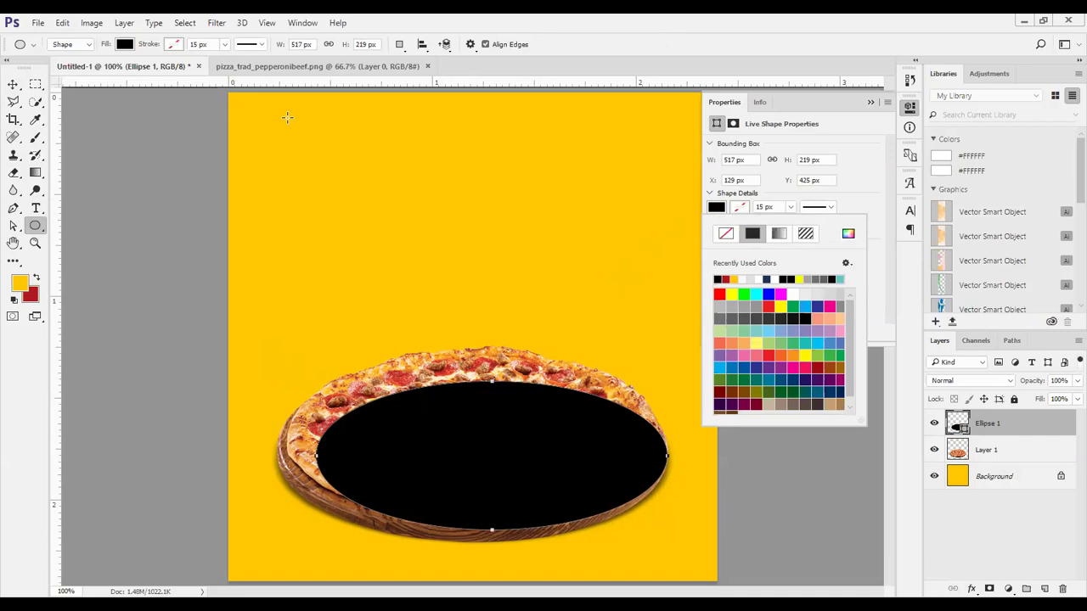
- Try gray, light blue and orange fills on the ellipse and return its fill to black
click(125, 44)
click(89, 144)
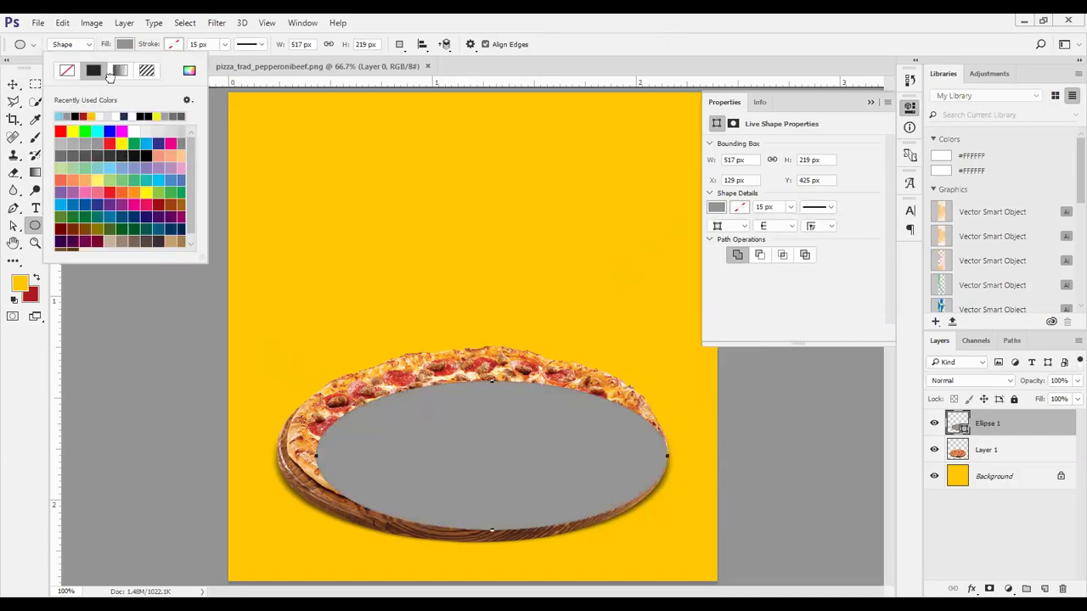
click(120, 83)
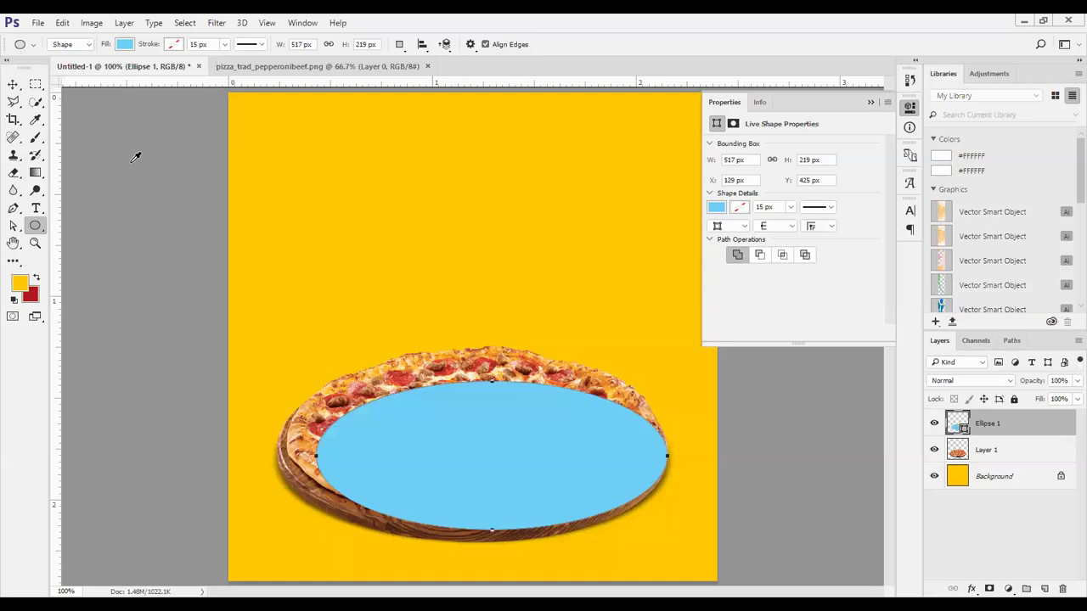
click(142, 191)
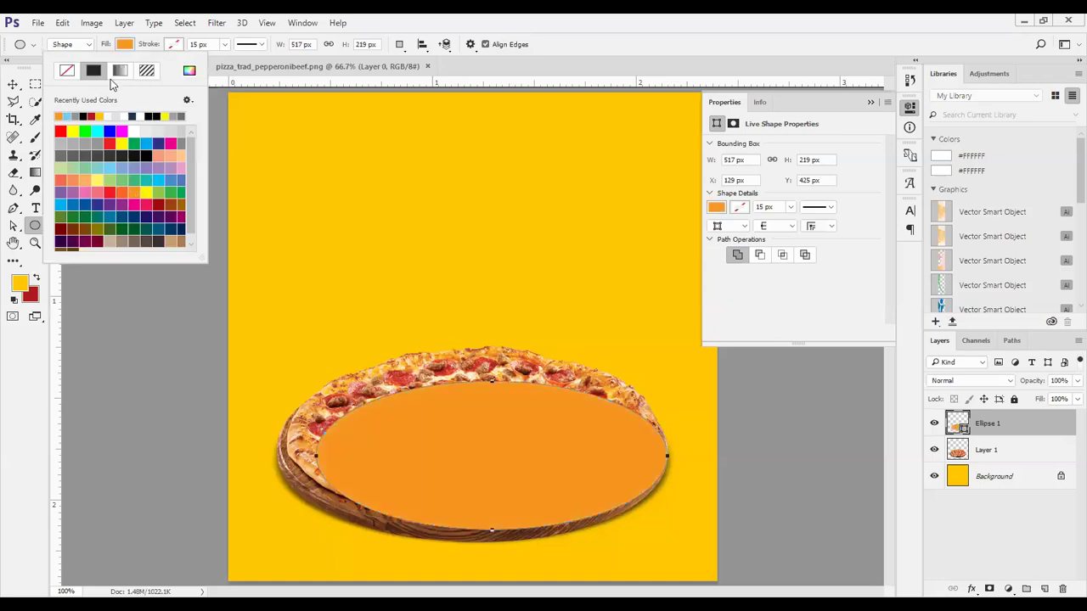
click(146, 156)
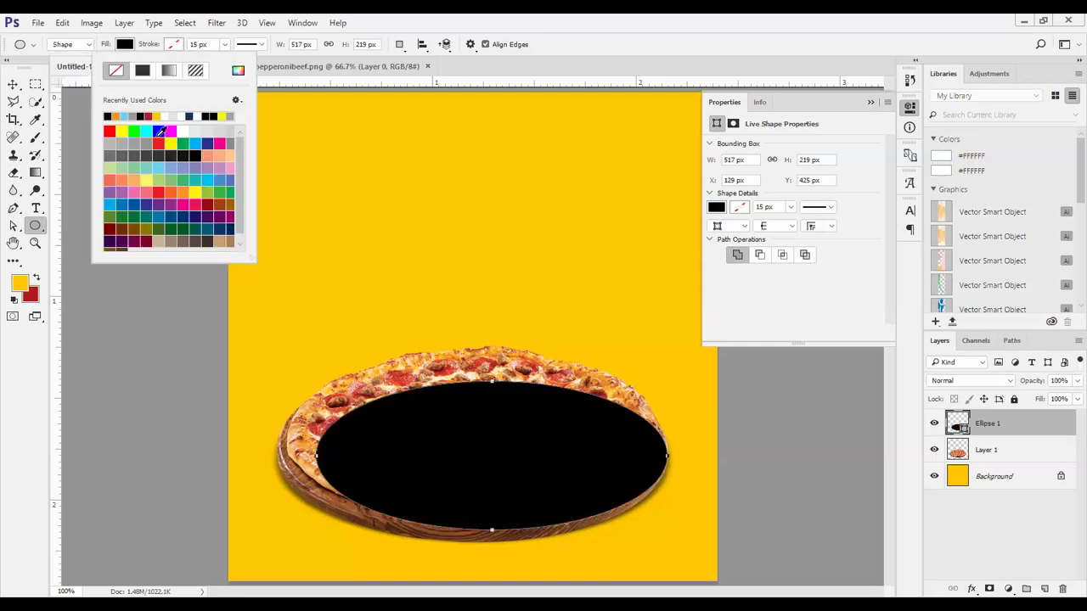
- Try light blue and purple strokes on the ellipse and remove the stroke again
click(196, 169)
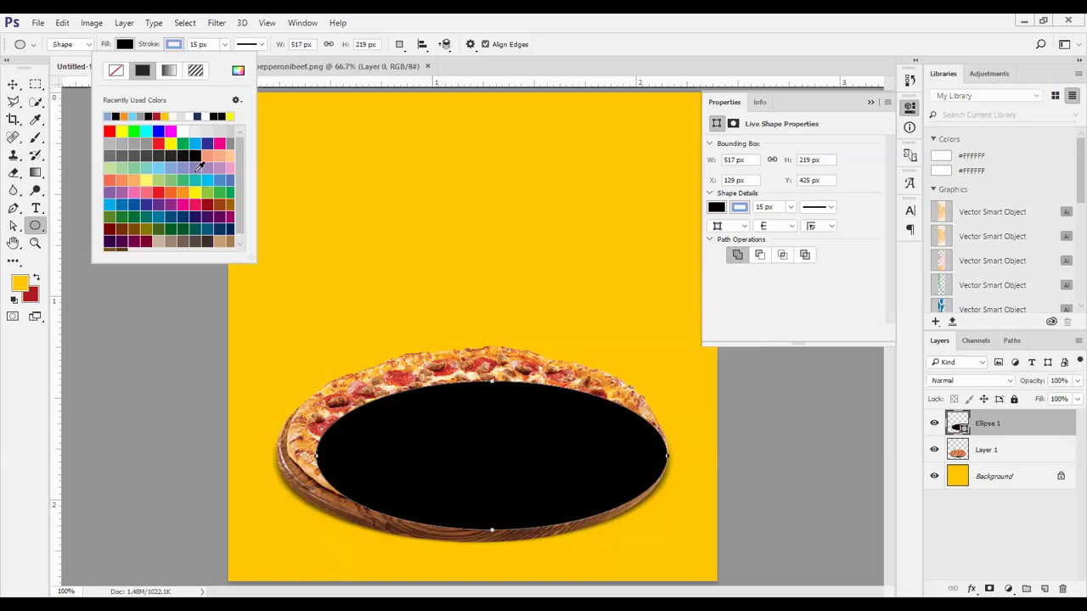
click(208, 167)
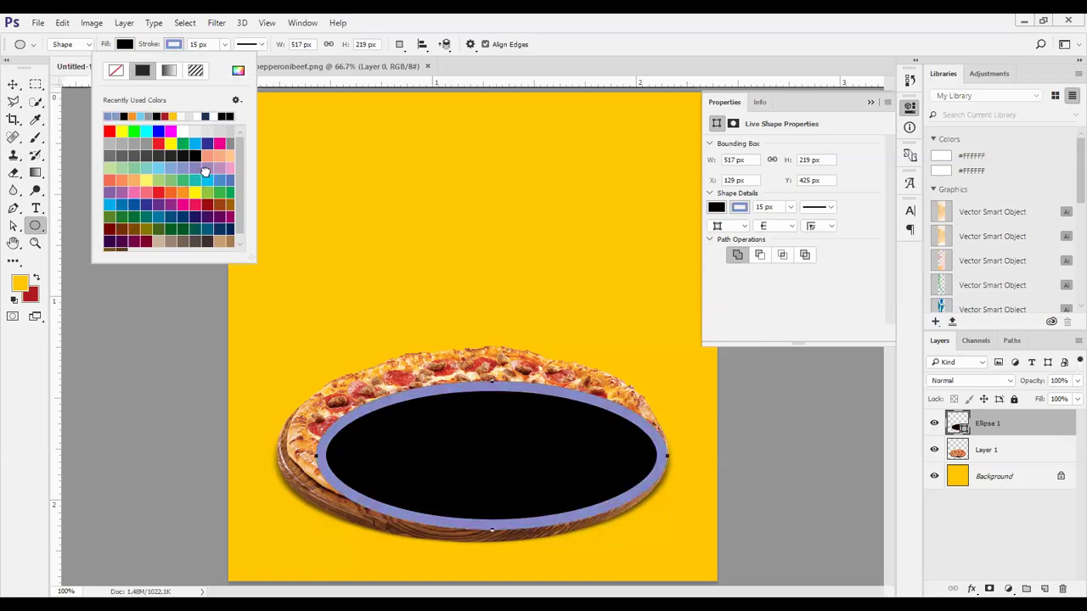
click(115, 72)
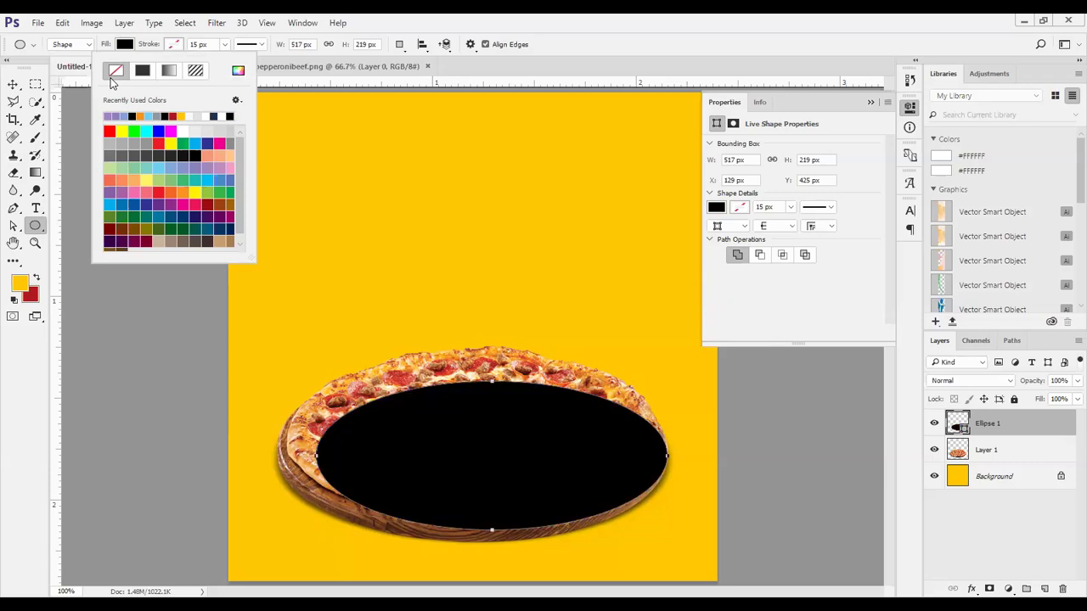
- Stretch the black ellipse with Free Transform to about 575 × 286 px so it covers the pizza
click(14, 85)
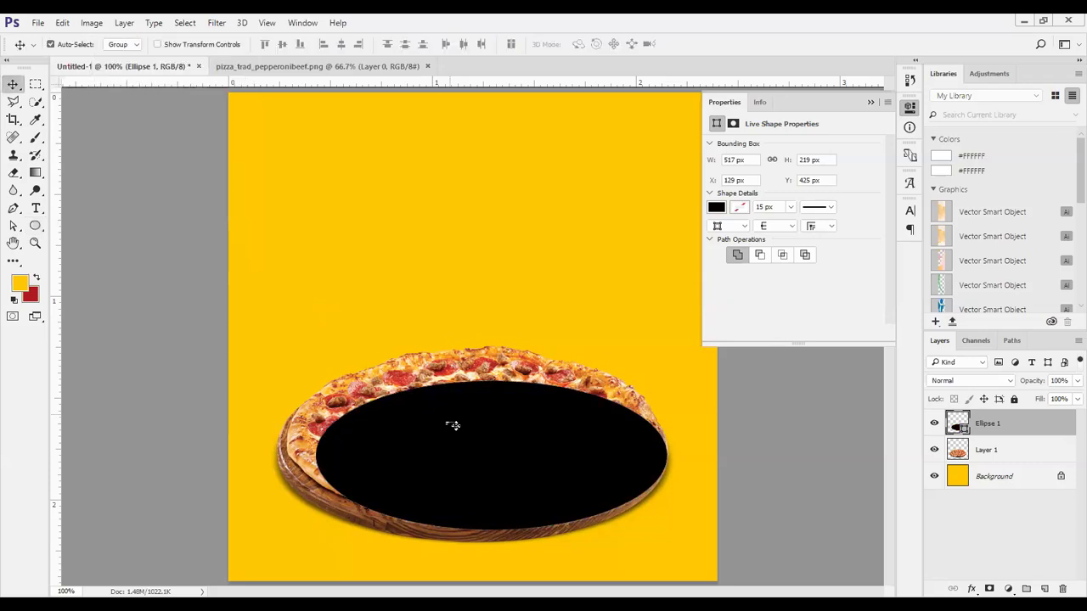
key(ctrl+t)
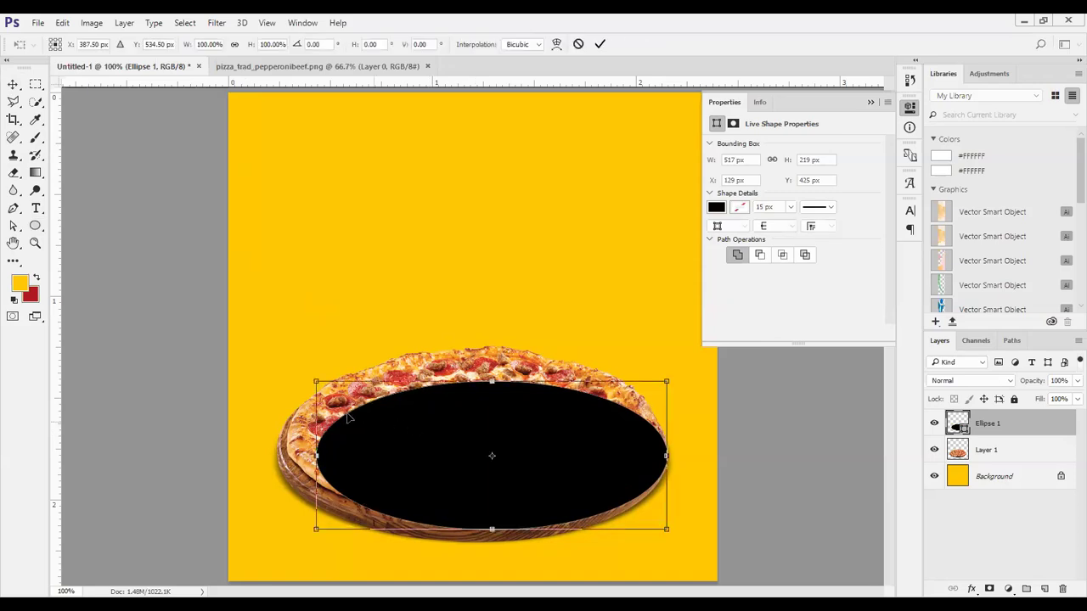
drag(316, 456, 277, 455)
drag(472, 382, 493, 345)
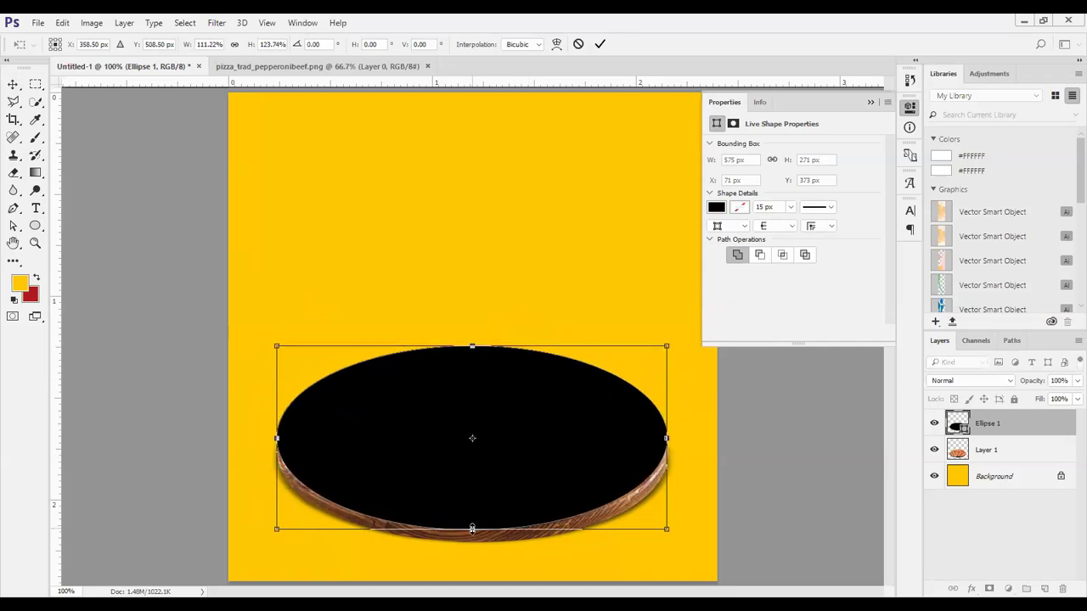
drag(472, 529, 472, 539)
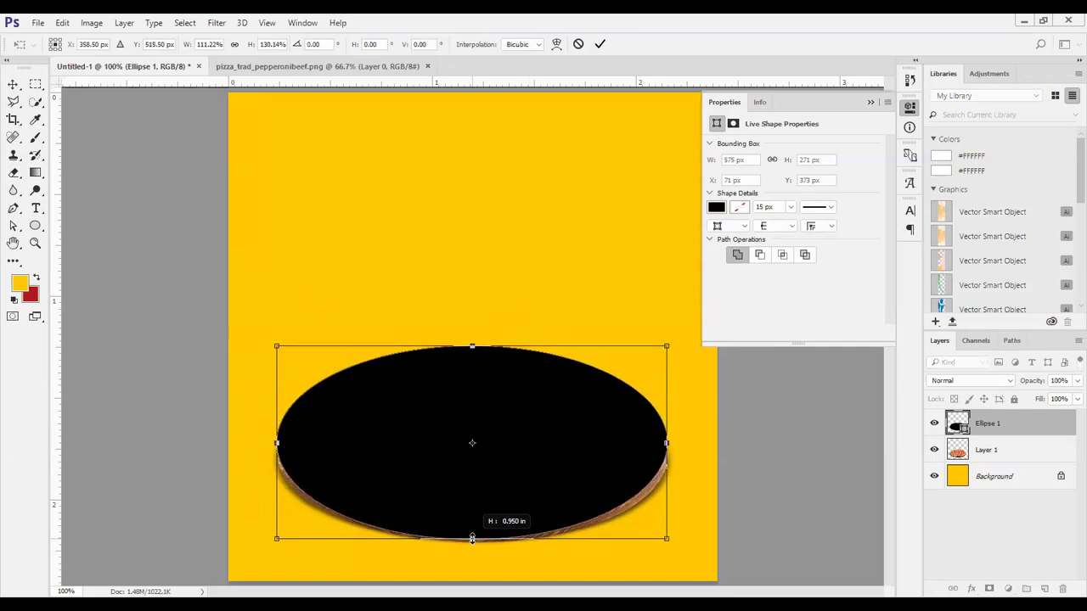
click(600, 45)
- Place the ellipse layer beneath the pizza layer and reduce the ellipse's height to about 274 px from its upper edge
key(ctrl+bracketleft)
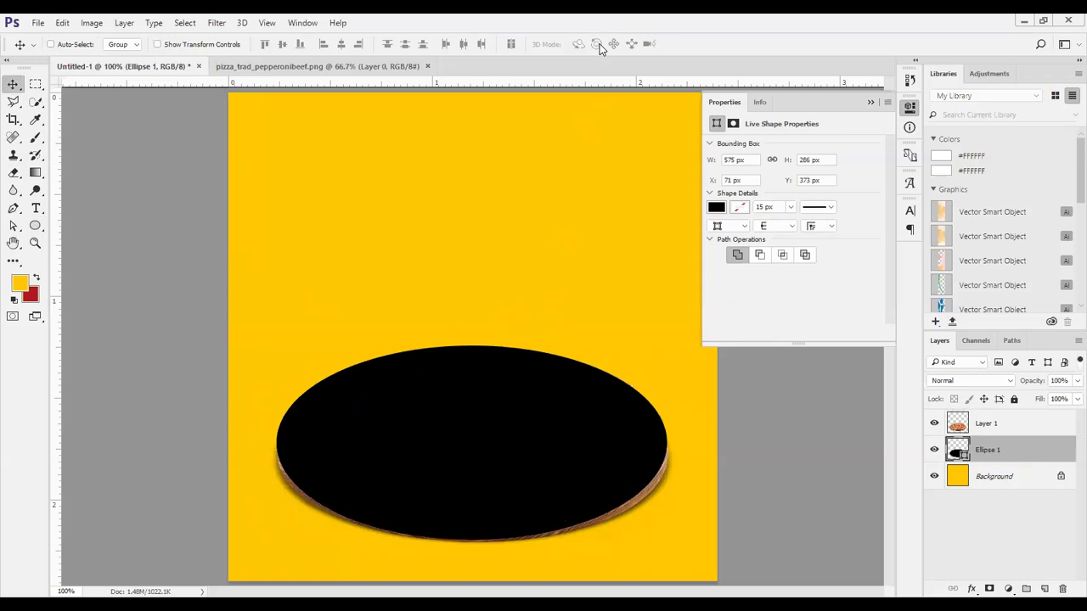
key(ctrl+t)
drag(471, 347, 472, 354)
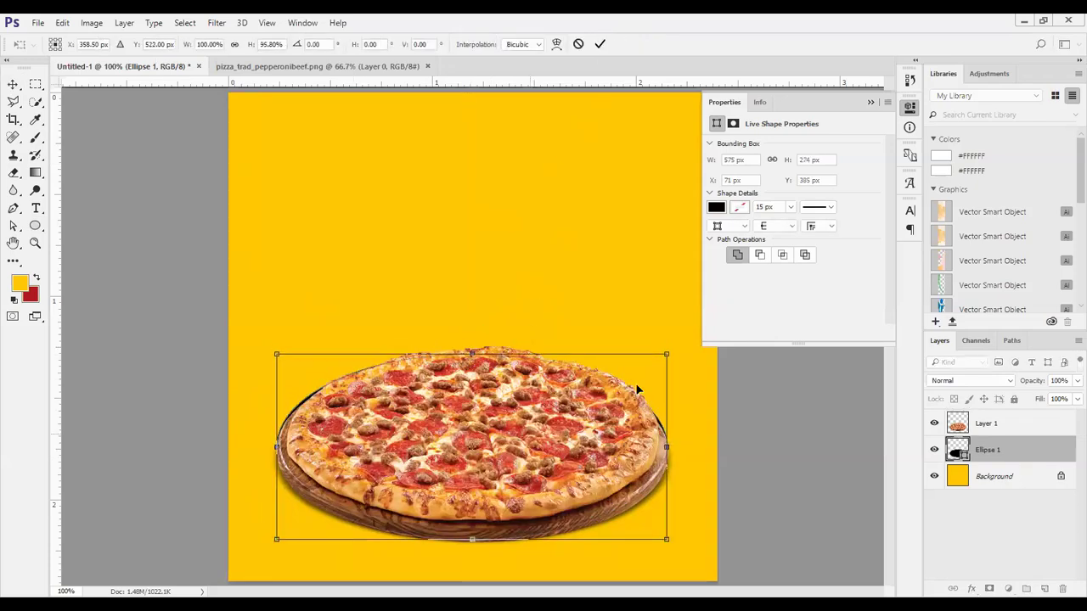
click(600, 43)
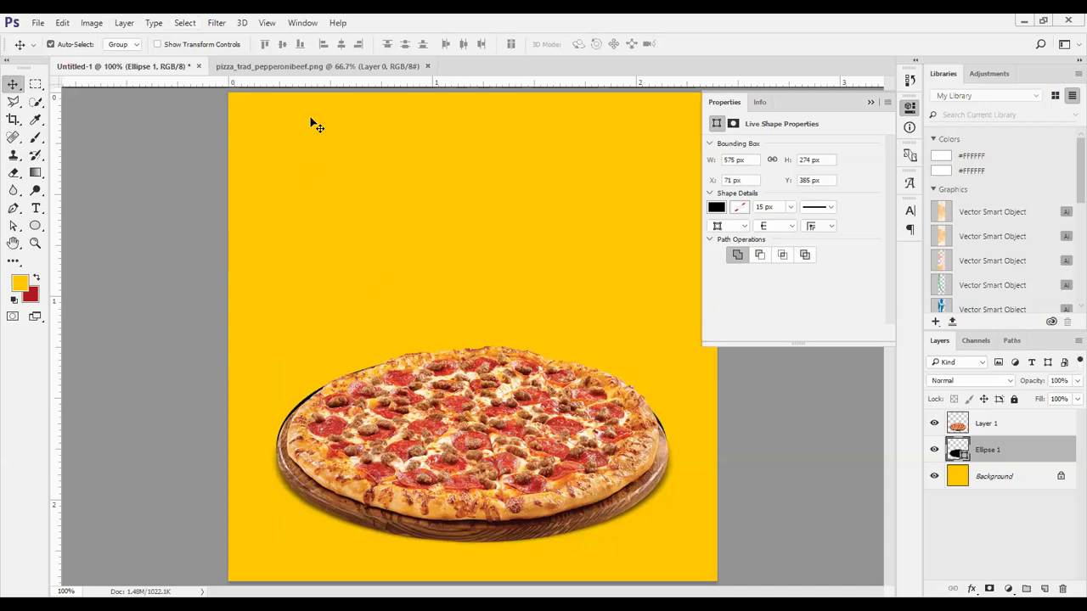
- Rasterize the ellipse and apply a Motion Blur with an angle of 0° and a distance of 36 pixels
key(alt+t)
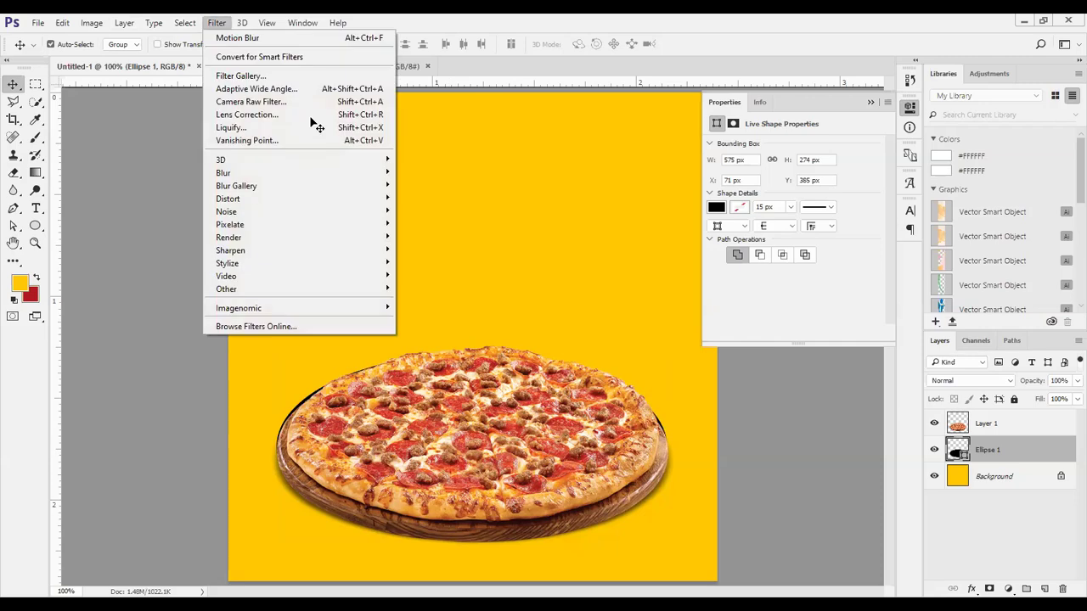
mouse_move(237, 176)
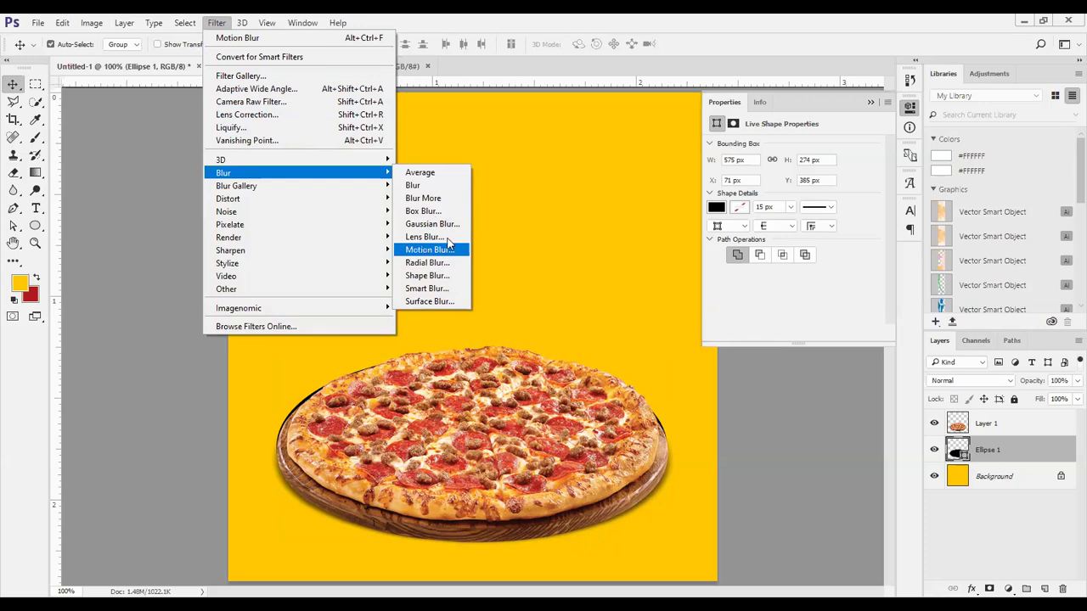
click(433, 250)
click(632, 250)
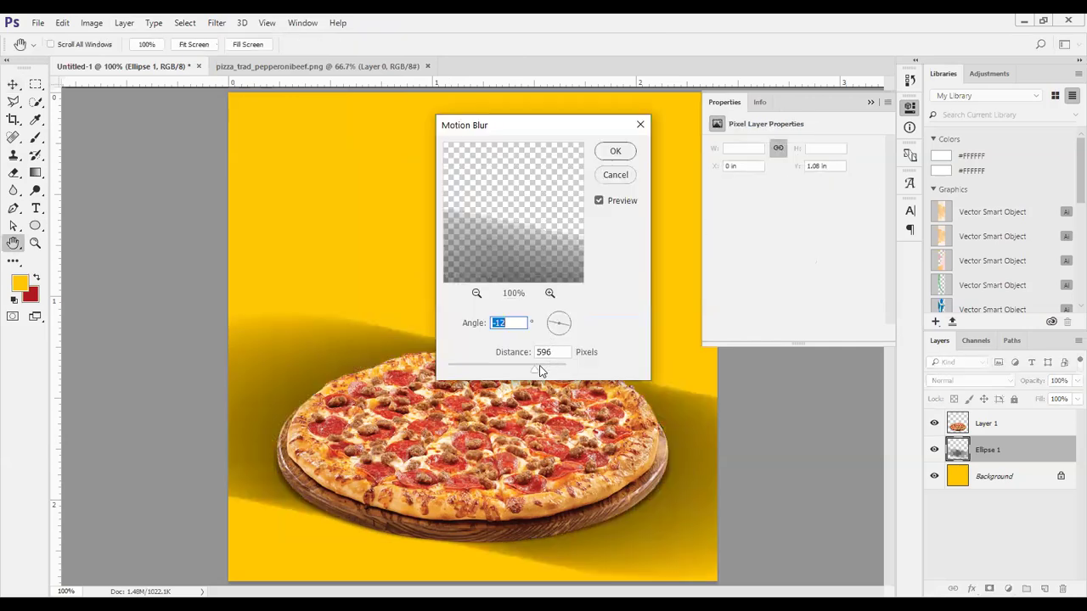
drag(538, 372, 540, 368)
drag(567, 325, 570, 329)
click(568, 326)
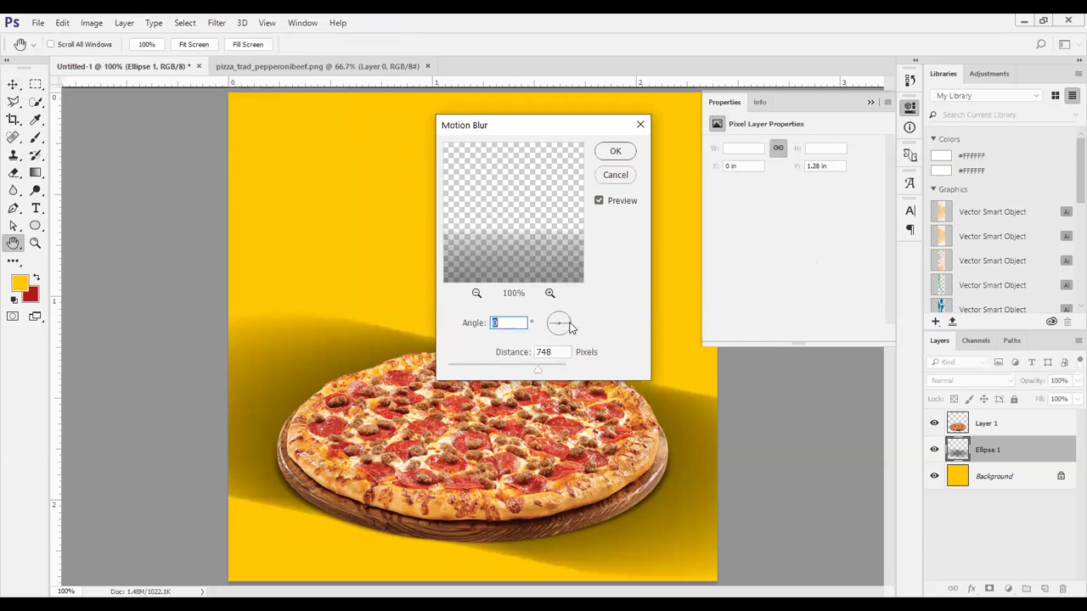
drag(544, 370, 472, 376)
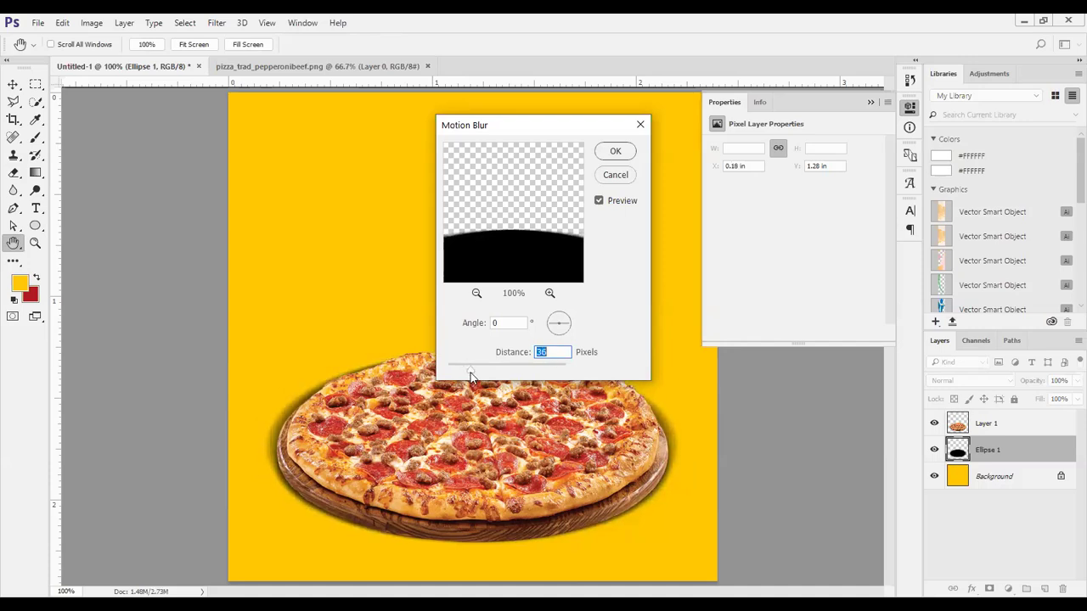
- Try 45% opacity on the blurred ellipse layer and reset it to 100%
drag(1038, 382, 999, 387)
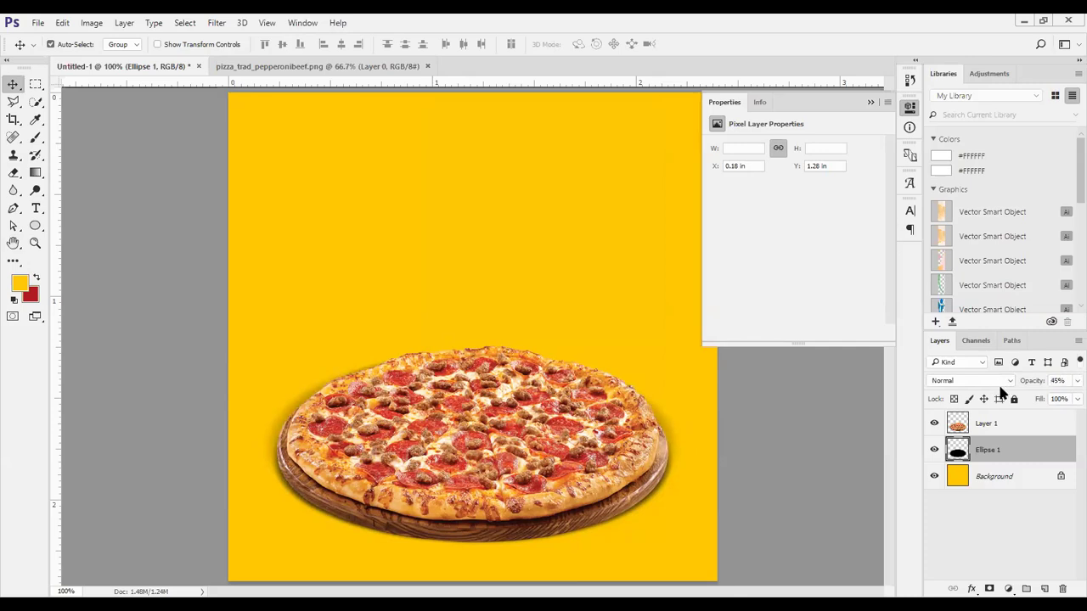
click(1057, 381)
text(100)
key(Return)
- Lower the blurred ellipse layer's opacity to 19% with the pizza layer temporarily hidden
click(933, 424)
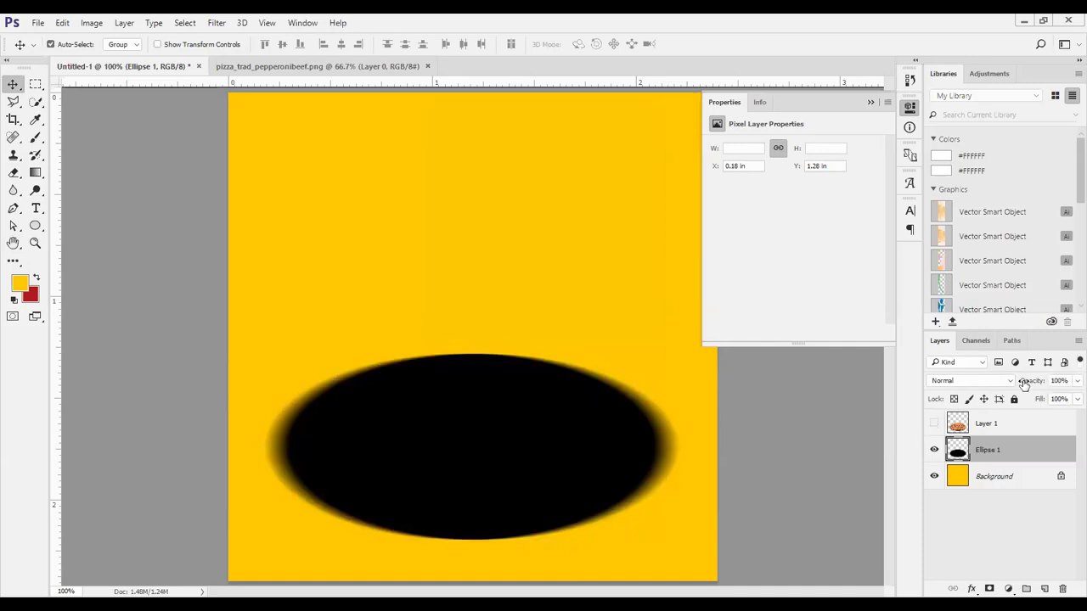
drag(1032, 383, 977, 400)
click(934, 423)
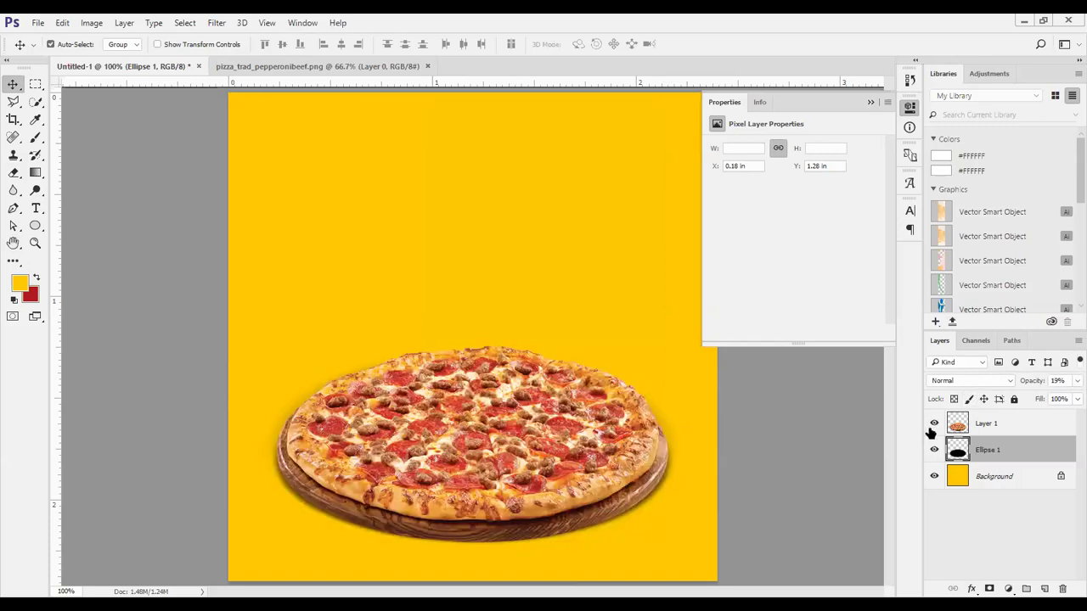
- Compare the pizza with and without its ellipse shadow layer, and collapse the layer properties
click(934, 450)
click(933, 450)
click(934, 450)
click(934, 450)
click(933, 450)
click(933, 450)
click(870, 102)
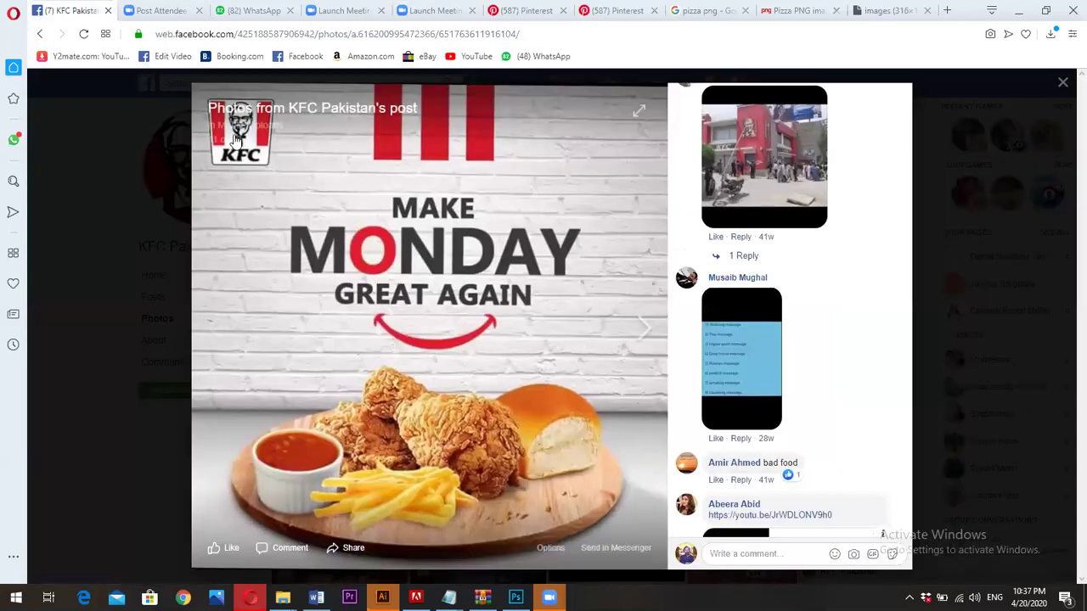
- Switch to the Opera browser and search the web for "kfc logo" in a new tab
click(917, 10)
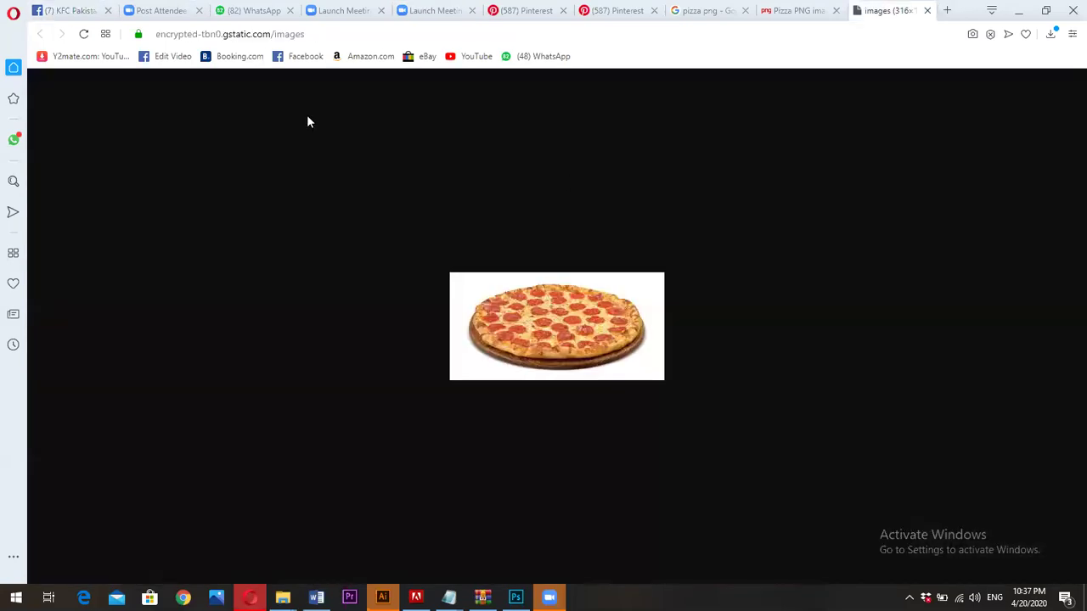
key(ctrl+t)
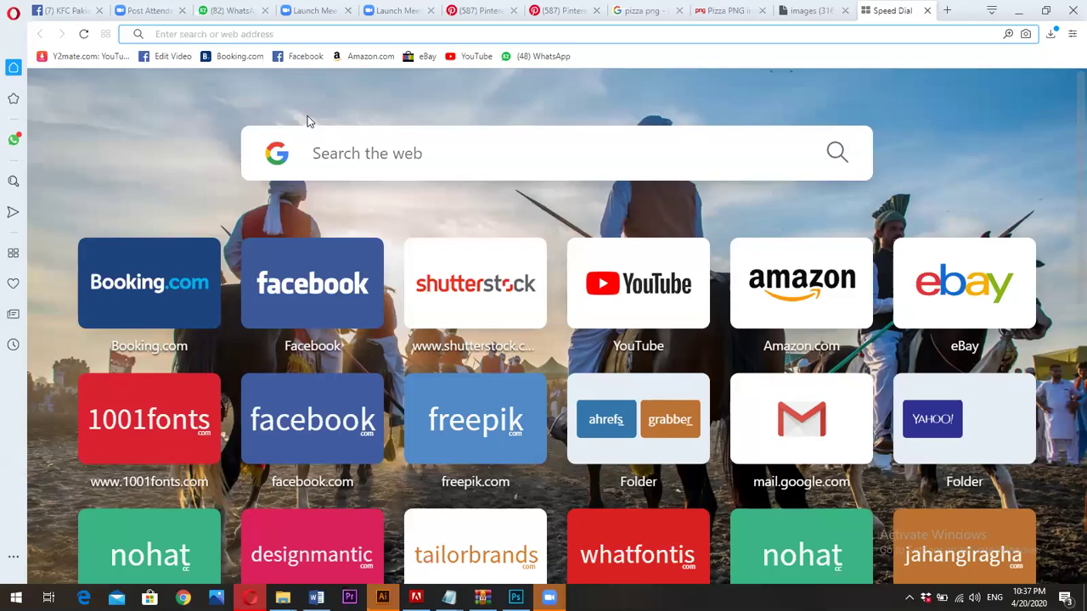
text(kfc logo)
key(Return)
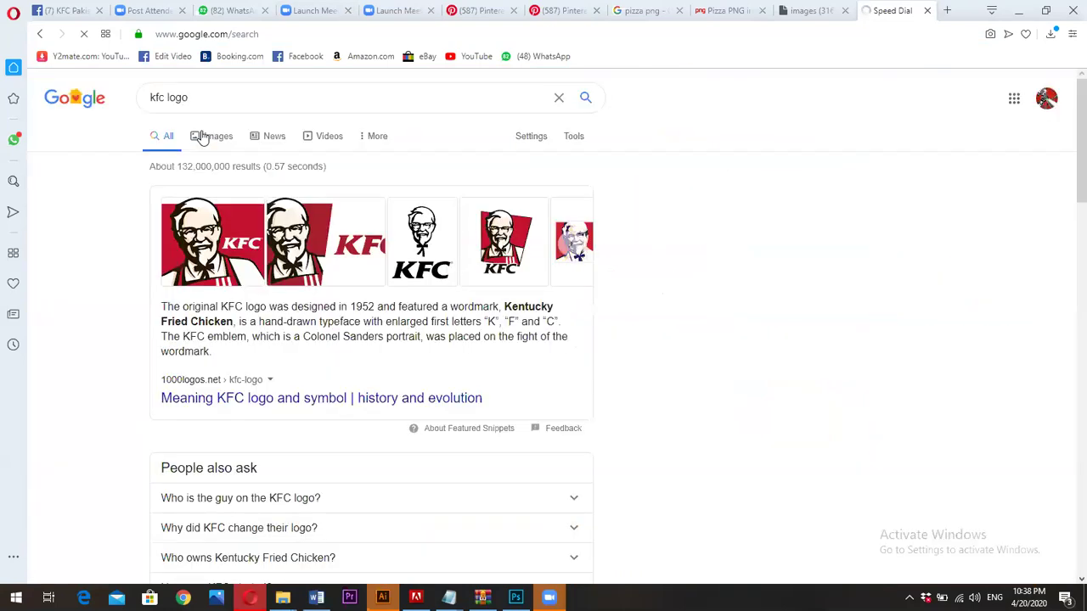
- Open the round KFC logo from Wikipedia in the image results and save it to Downloads as 1200px-KFC_logo.svg (1).png
click(202, 137)
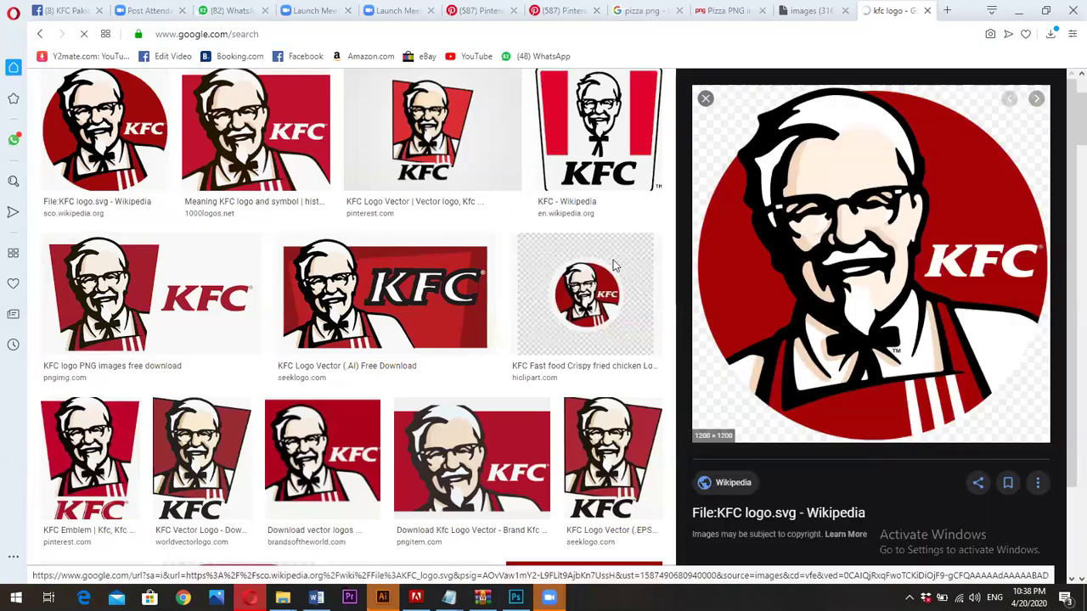
key(ctrl+s)
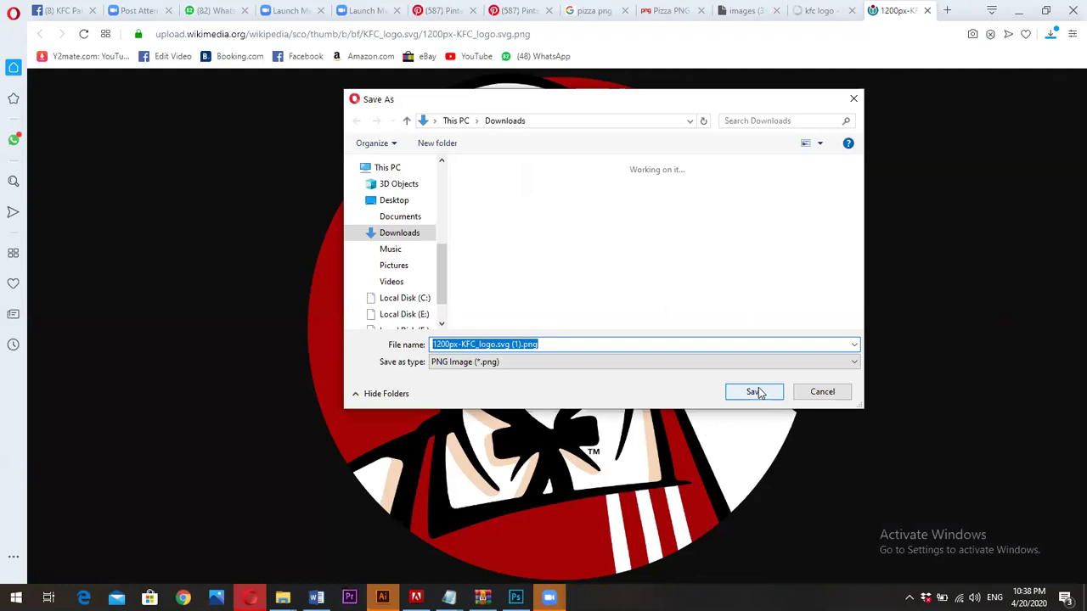
click(755, 392)
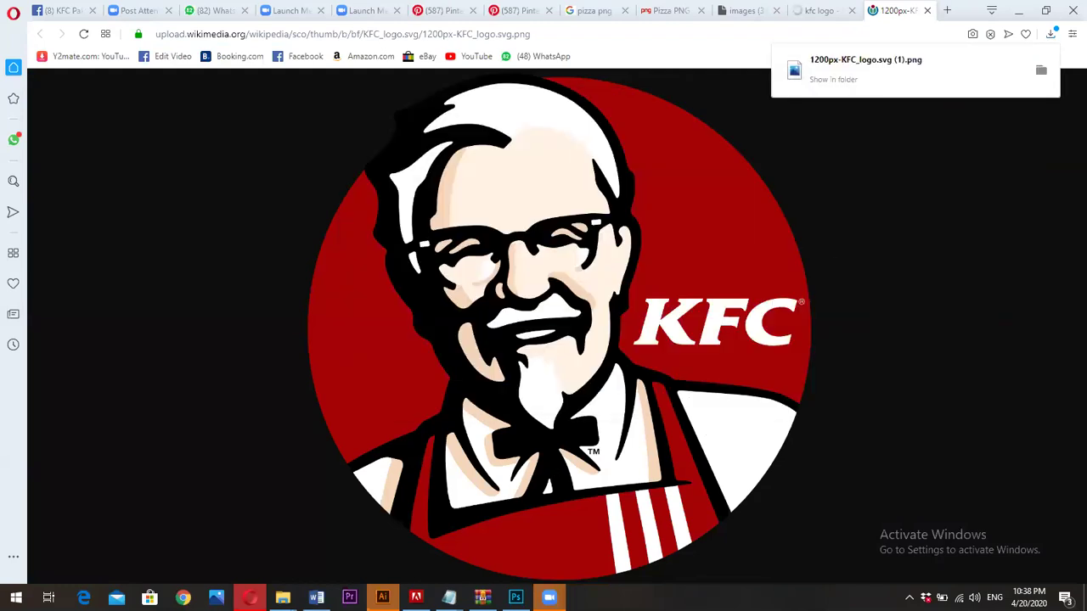
- Place 1200px-KFC_logo.svg (1).png from Downloads into the pizza design in Photoshop and scale it to 3.68%
key(alt+Tab)
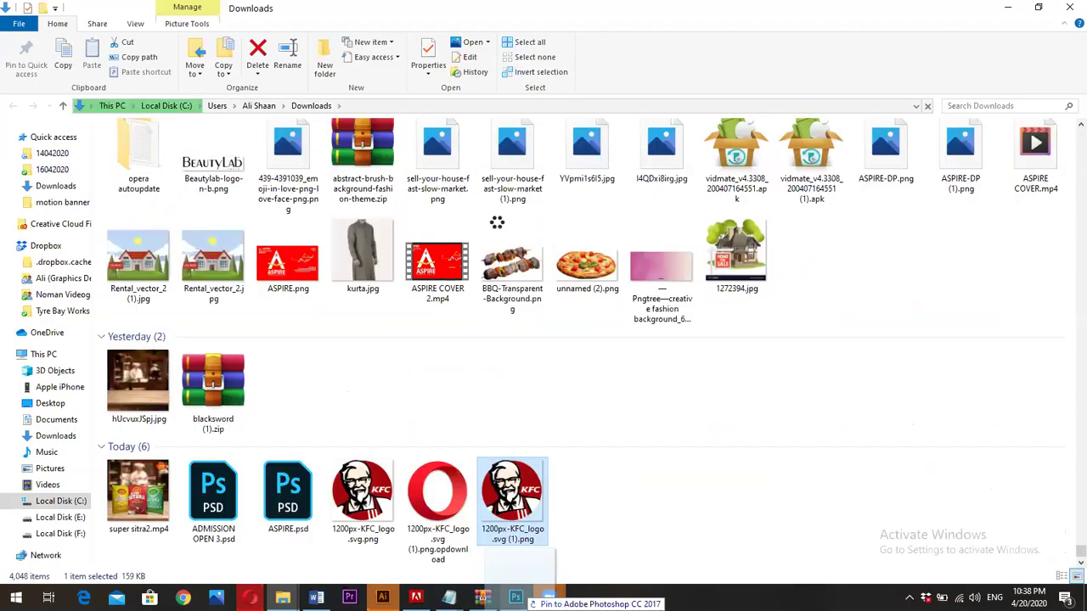
drag(497, 222, 475, 204)
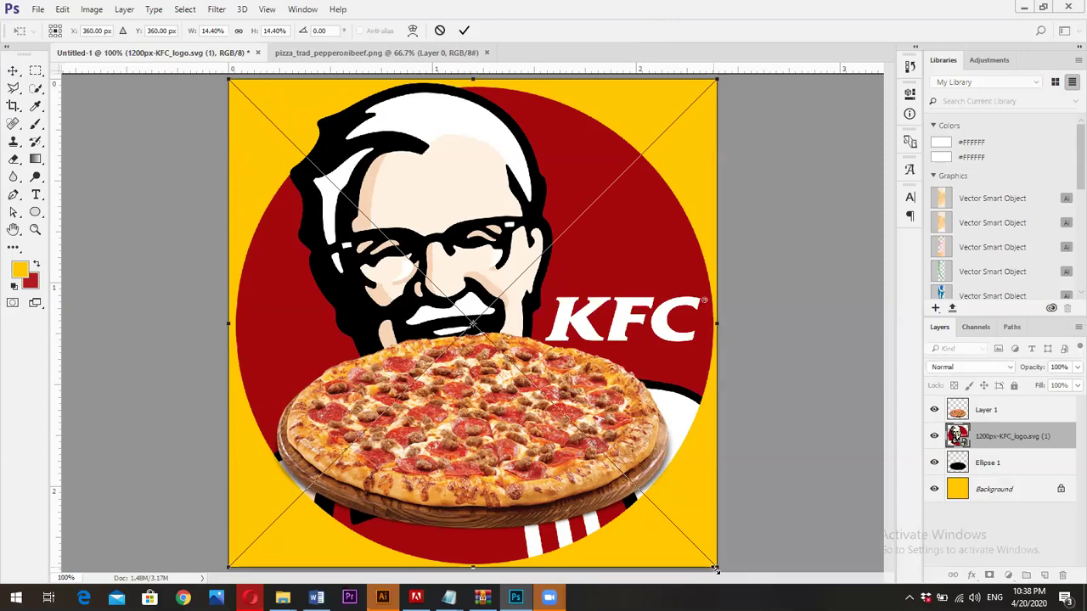
drag(715, 567, 572, 365)
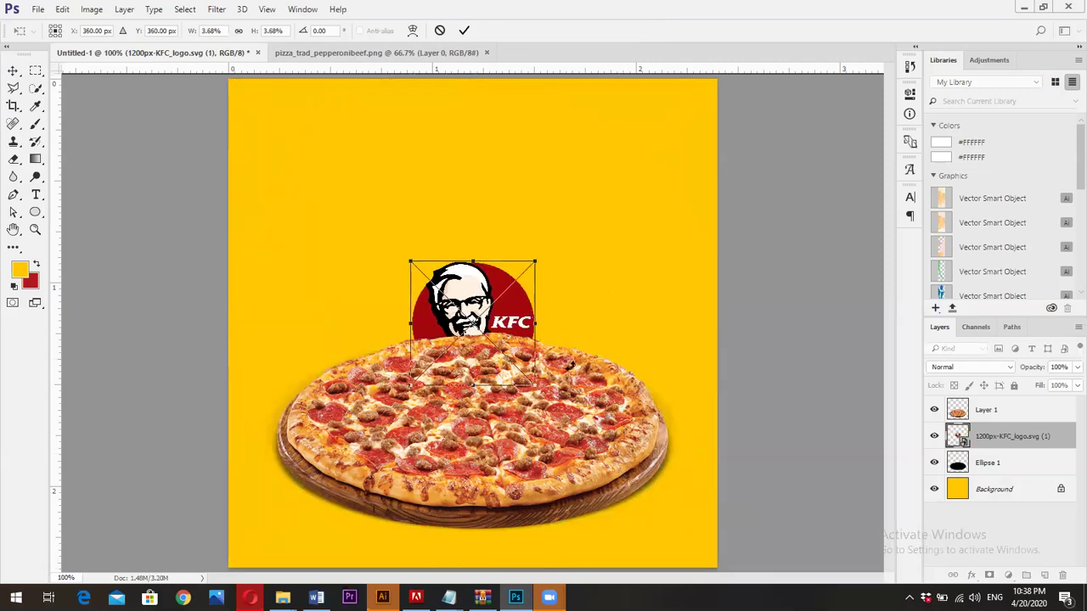
key(Return)
- Move the KFC logo to the canvas's upper-left corner and scale it down to 3.14%
drag(436, 233, 326, 136)
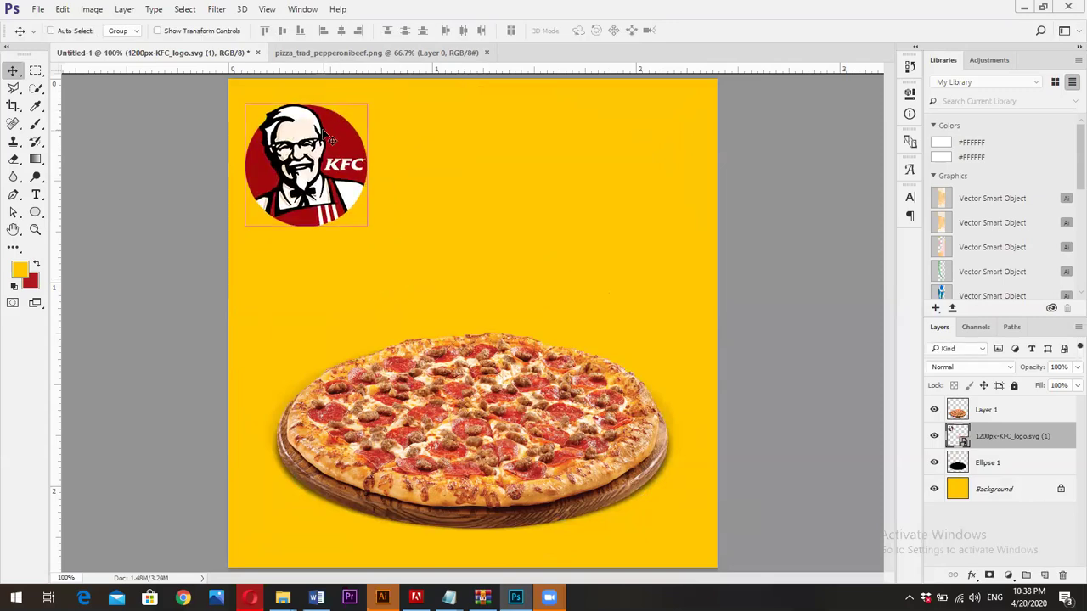
key(ctrl+t)
drag(368, 226, 362, 221)
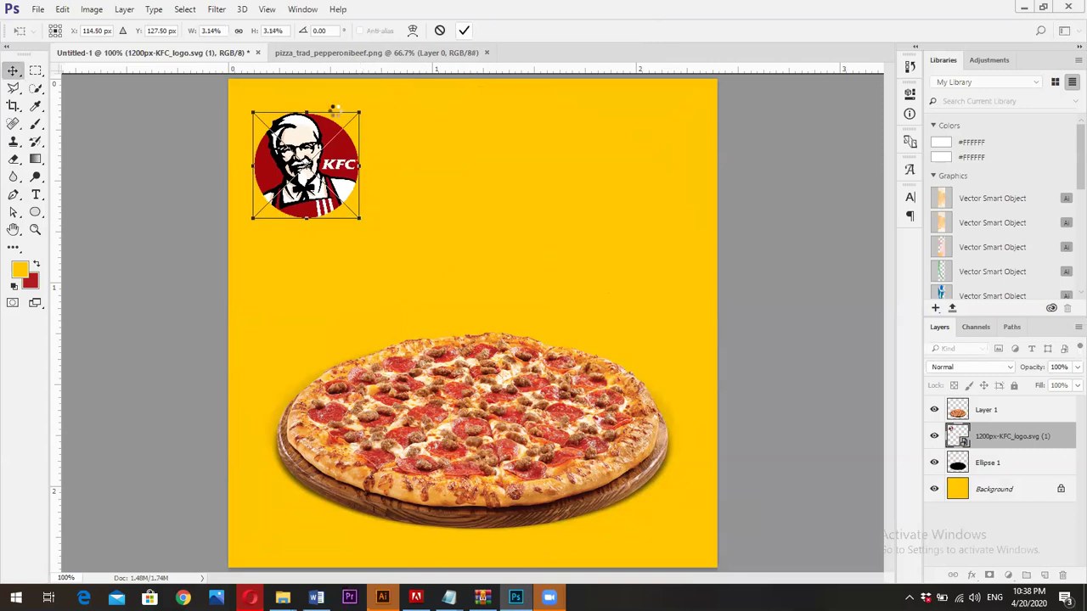
key(Return)
mouse_move(285, 170)
mouse_down()
mouse_move(290, 150)
mouse_move(278, 161)
mouse_up()
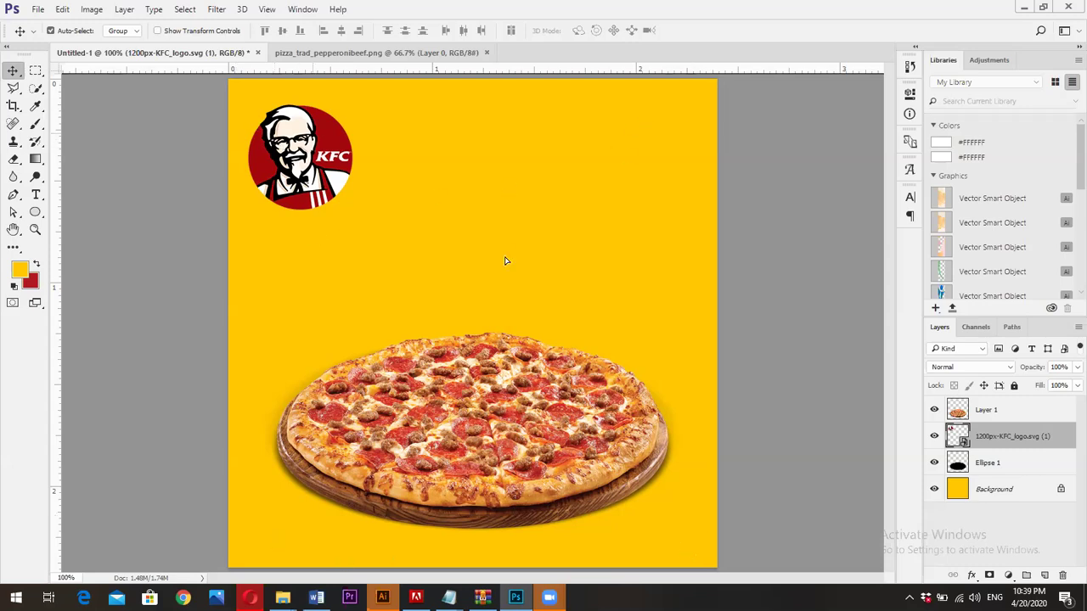
- Shift the KFC logo closer to the canvas's upper-left corner and scale it down to 2.86%
drag(499, 243, 313, 146)
click(313, 146)
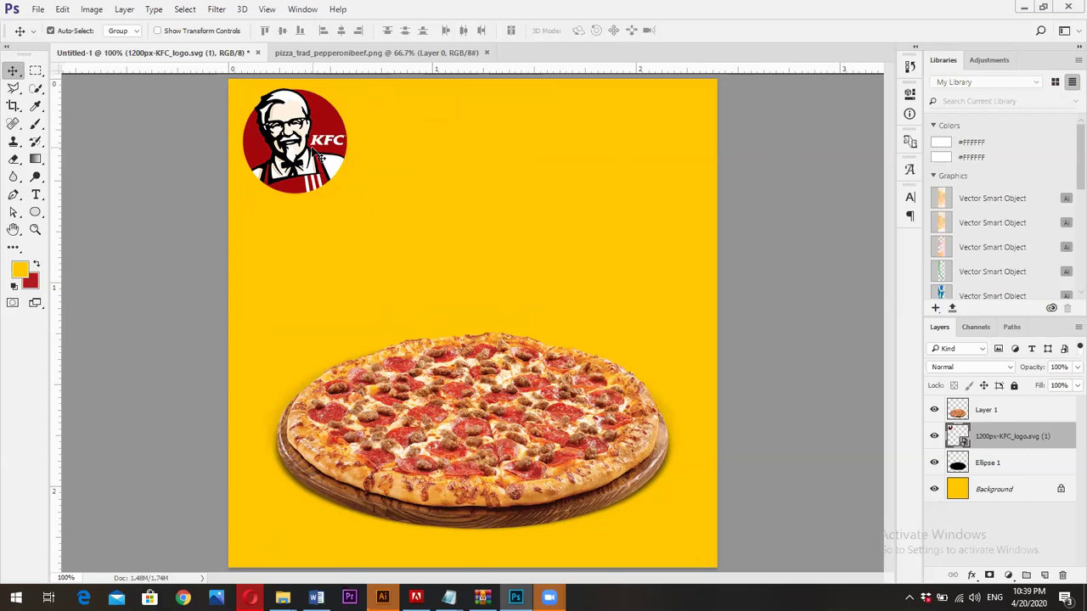
key(ctrl+t)
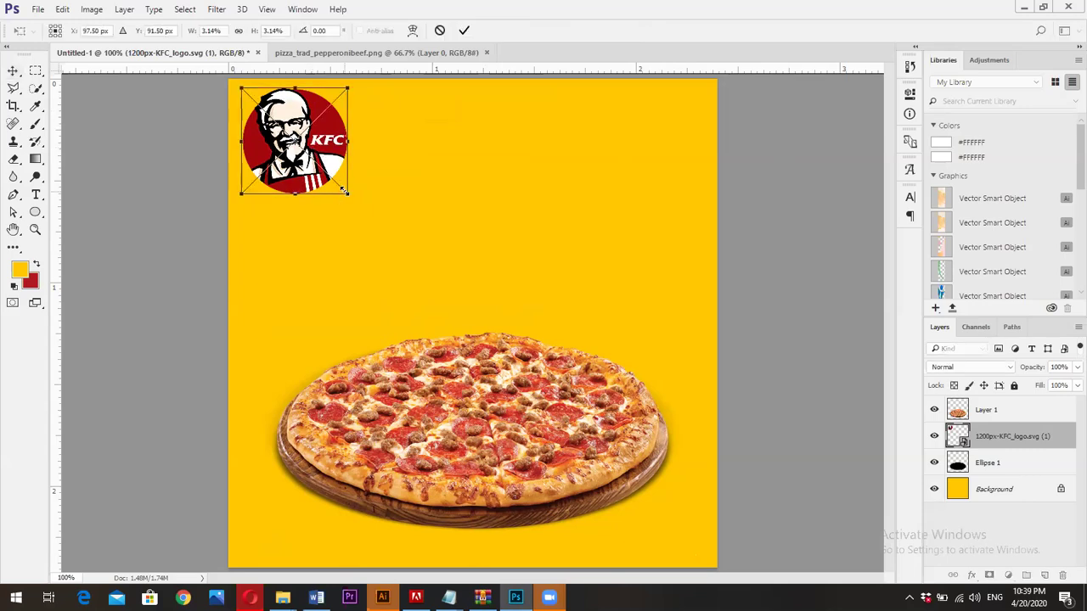
drag(344, 192, 342, 186)
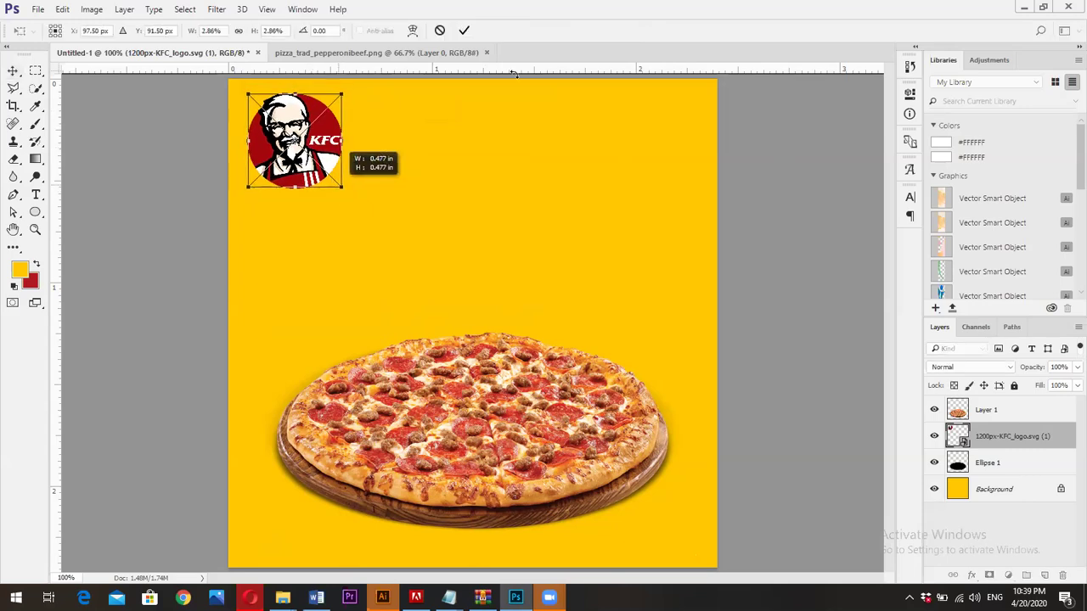
key(Return)
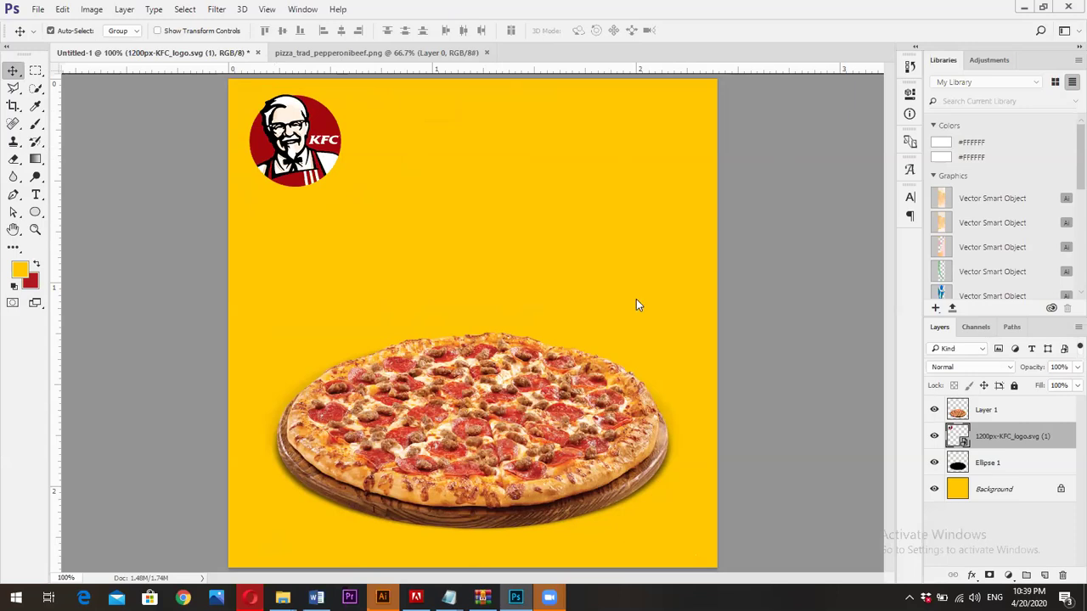
- Switch to the Opera browser, search Facebook for McDonald's and open the McDonaldsPK page
key(alt+Tab)
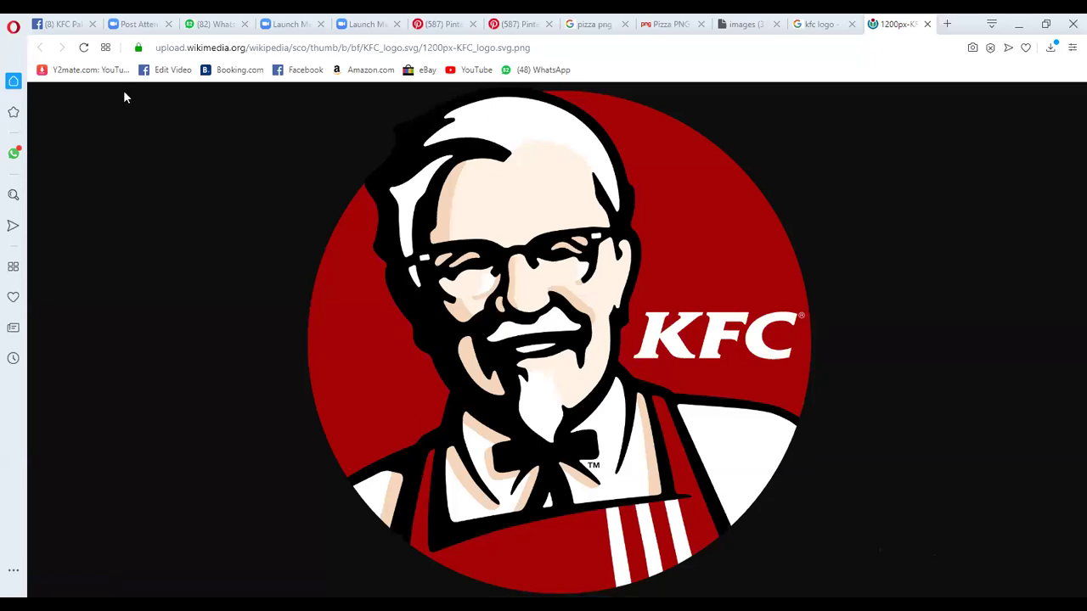
key(ctrl+Tab)
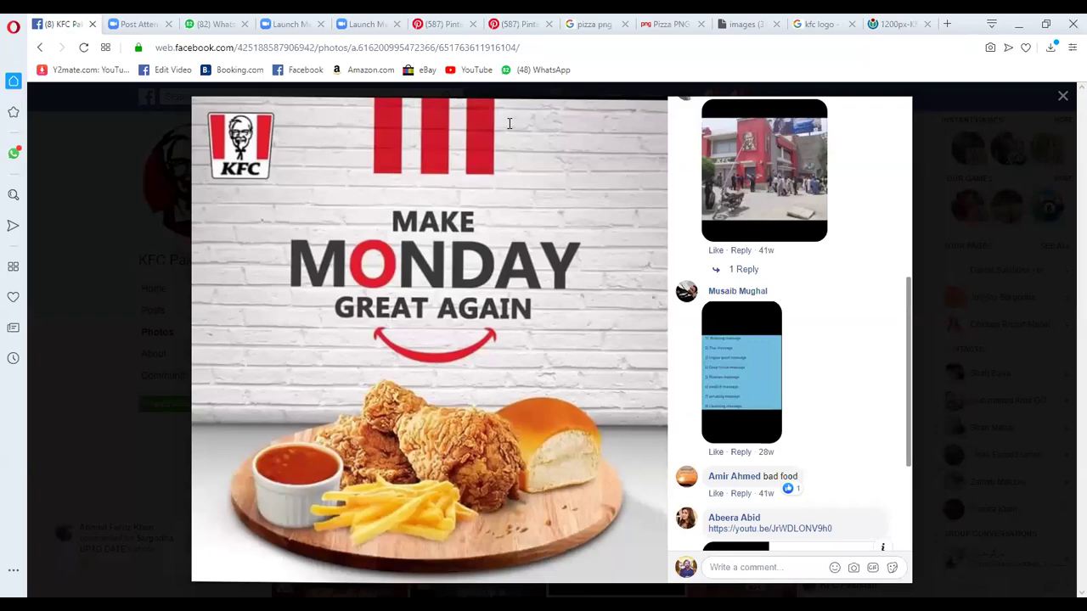
click(329, 96)
text(mic)
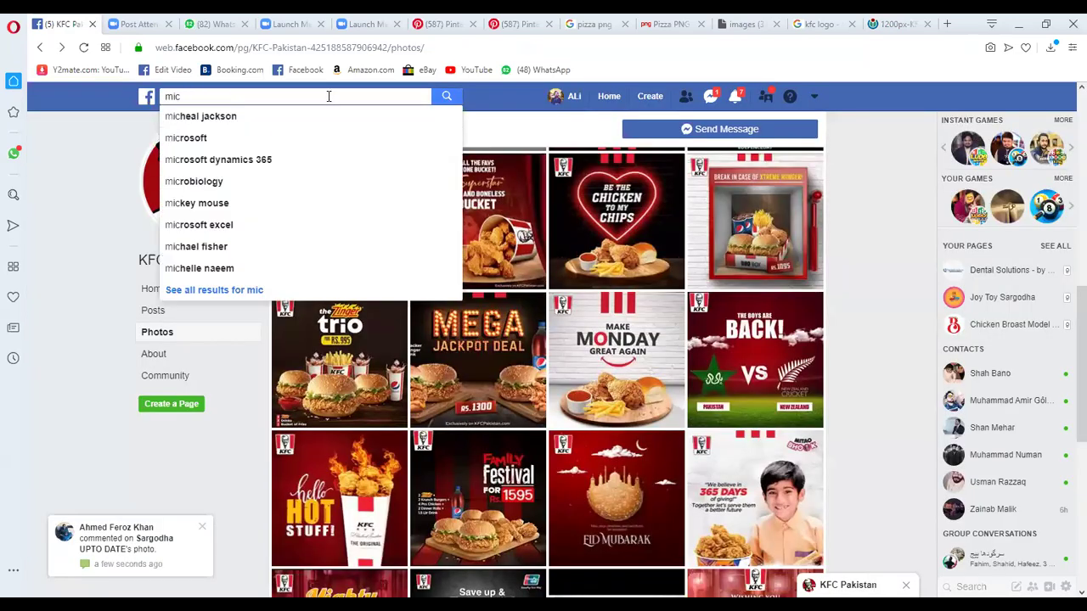
text(do)
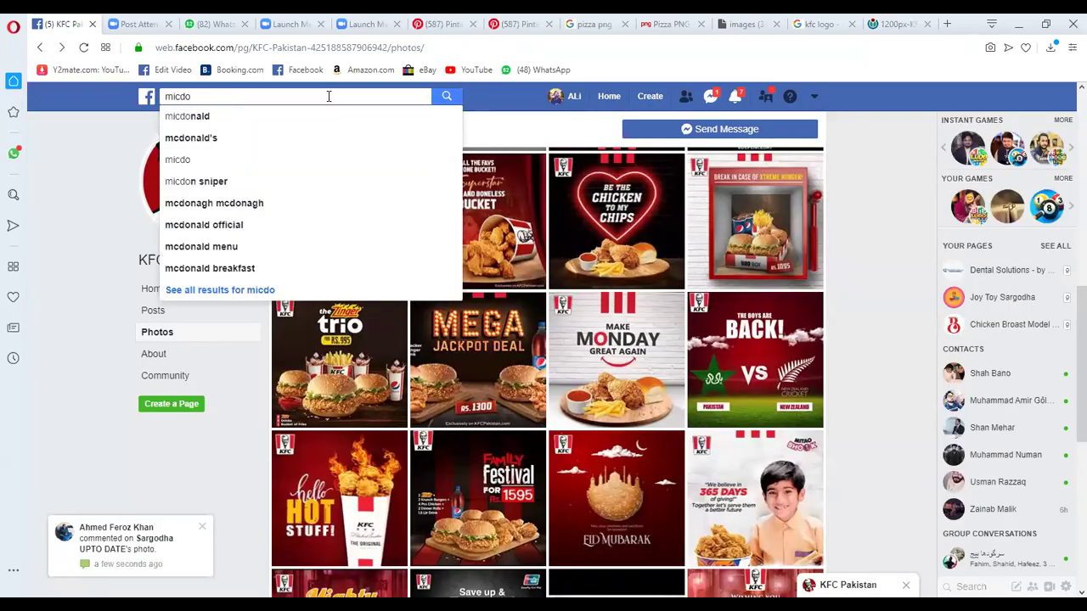
click(283, 138)
click(363, 171)
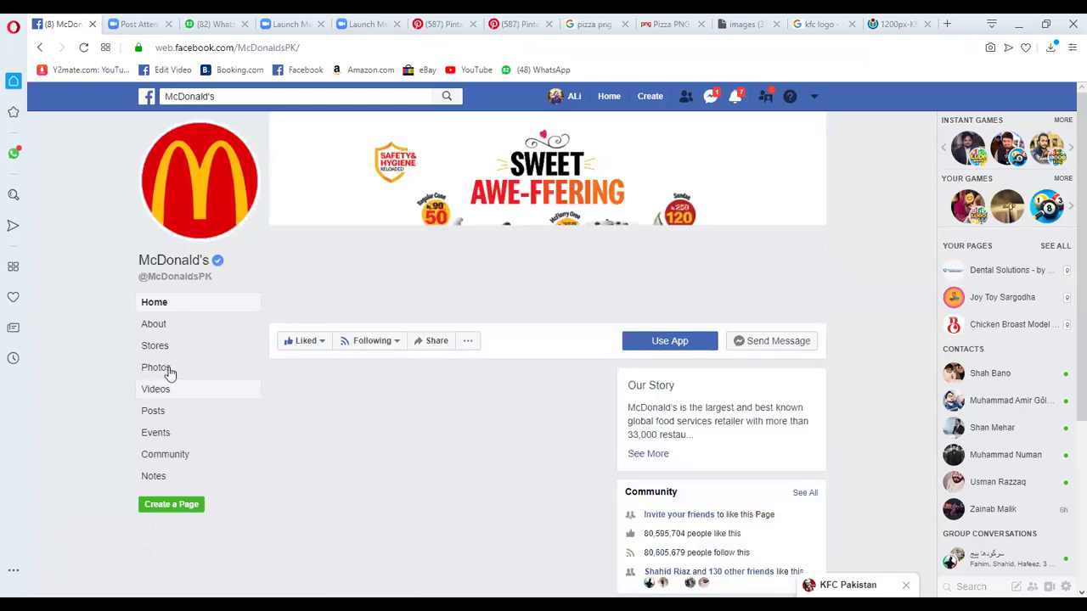
- Look through the McDonald's page photos, opening the "Sweet Awe-ffering" cover and the Spicy McCrispy post as design references
click(169, 371)
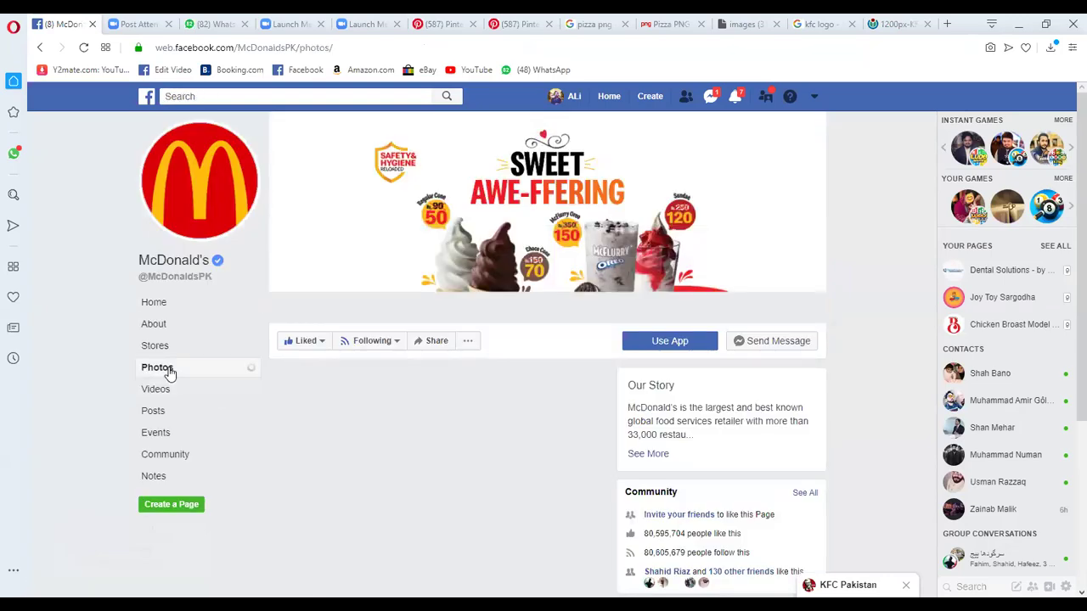
scroll(543, 300, down, 3)
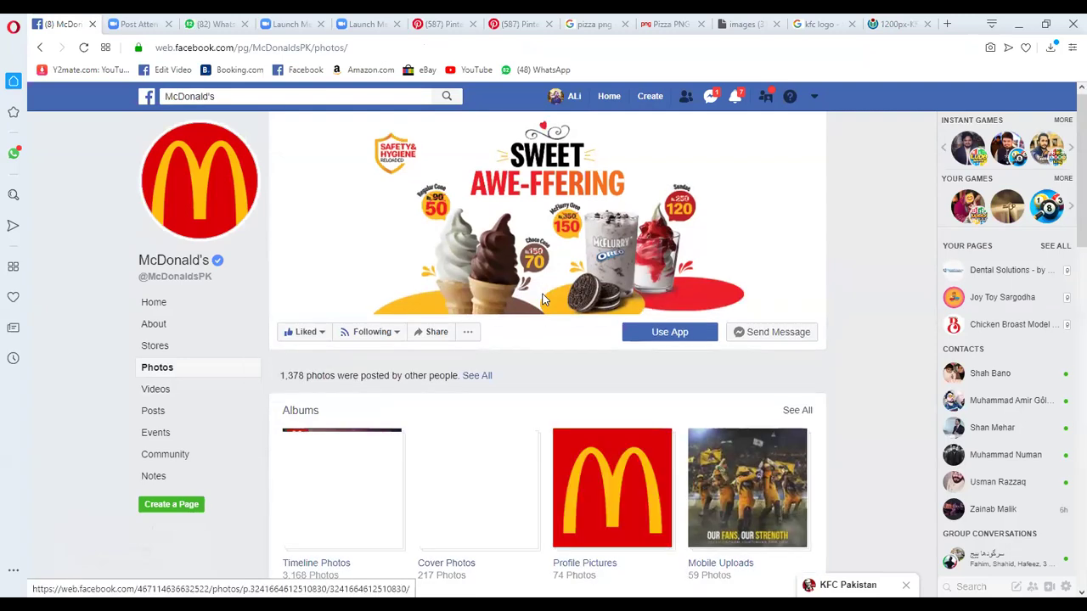
scroll(546, 297, down, 2)
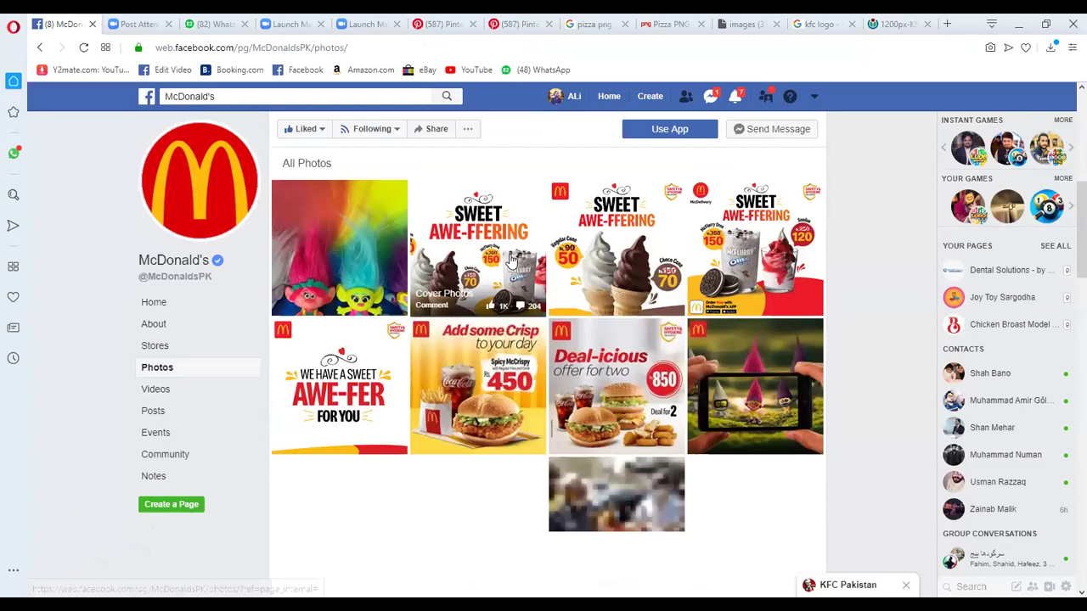
click(512, 261)
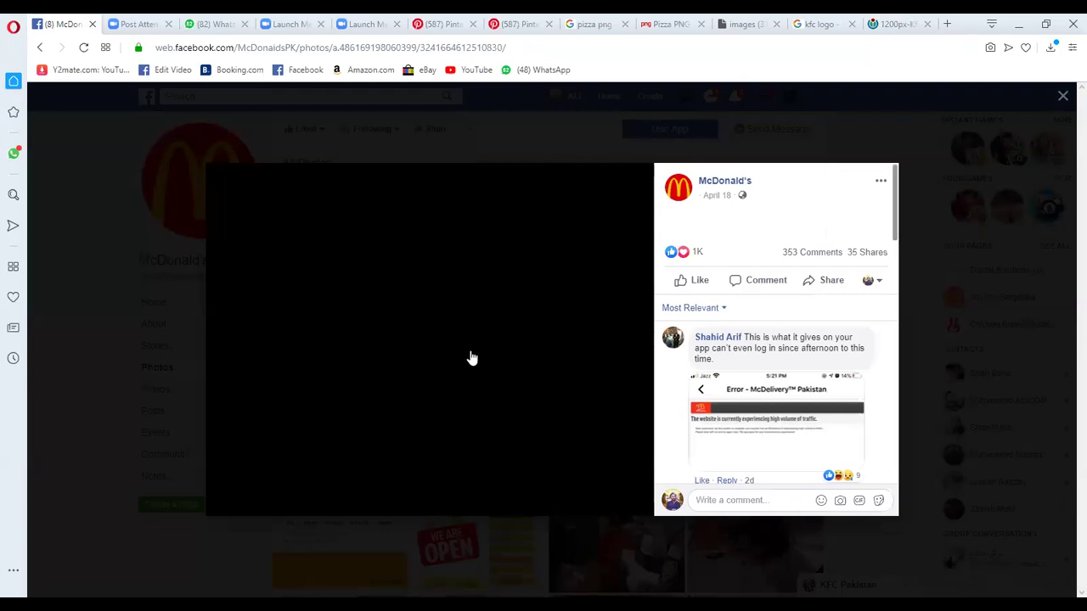
key(Escape)
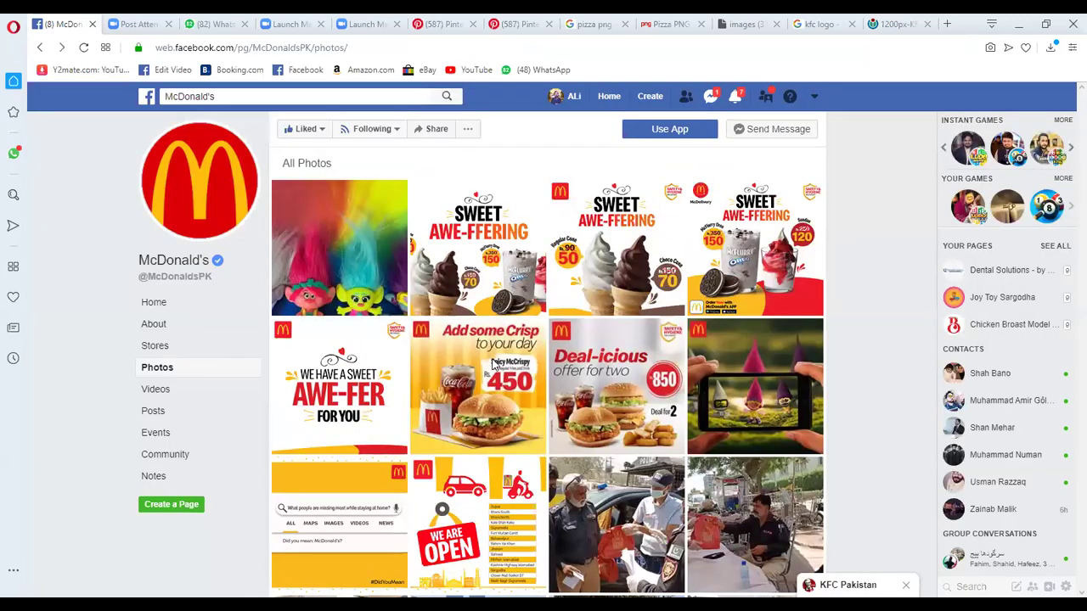
click(478, 270)
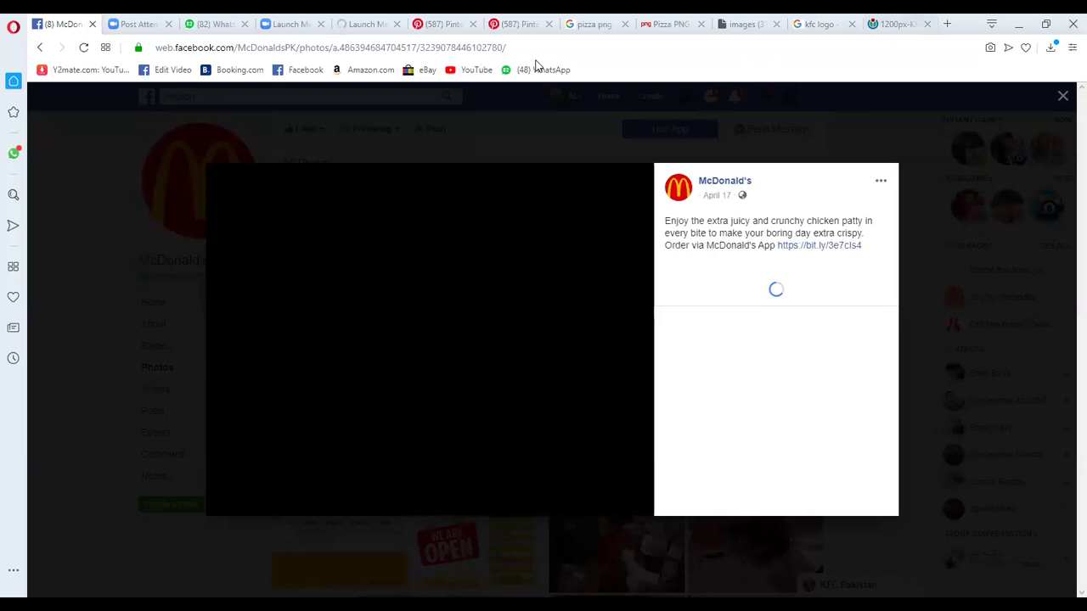
- Search the web for "pizza tagline" in the tab that holds the KFC logo image
key(ctrl+shift+Tab)
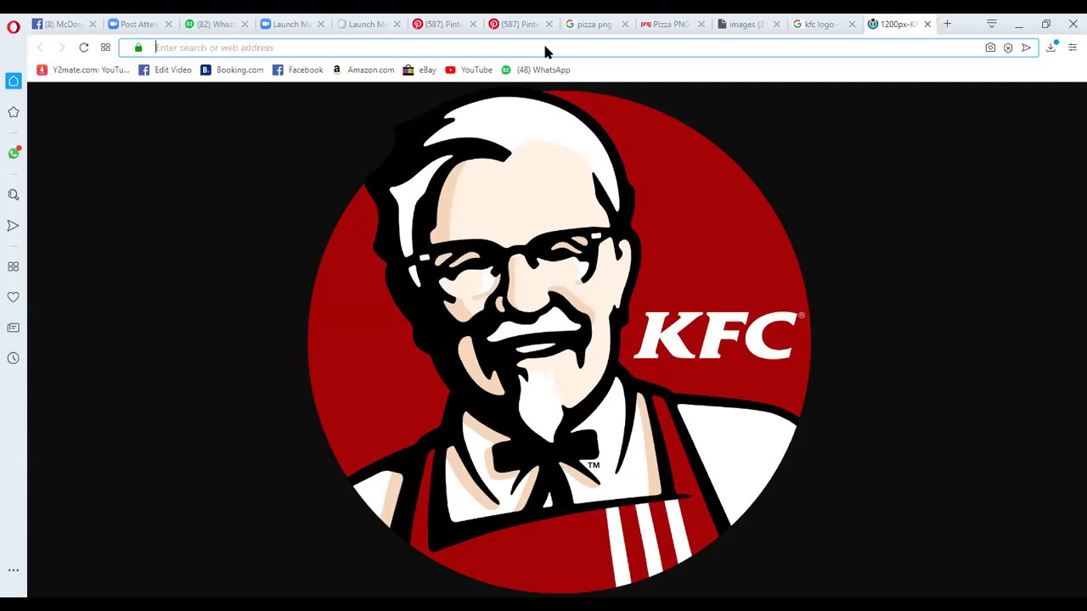
click(544, 47)
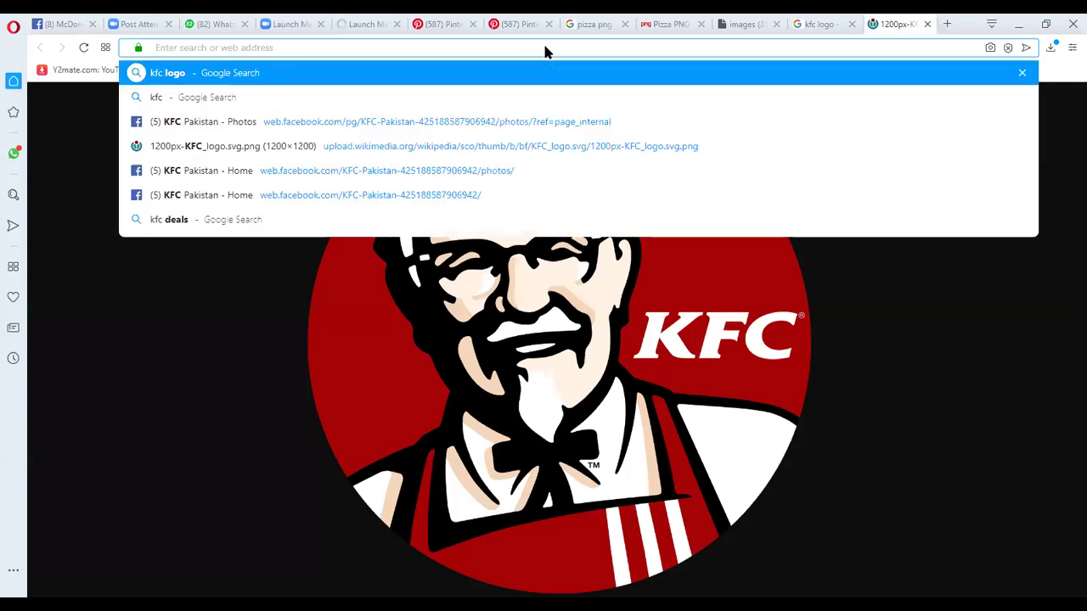
text(pizza t)
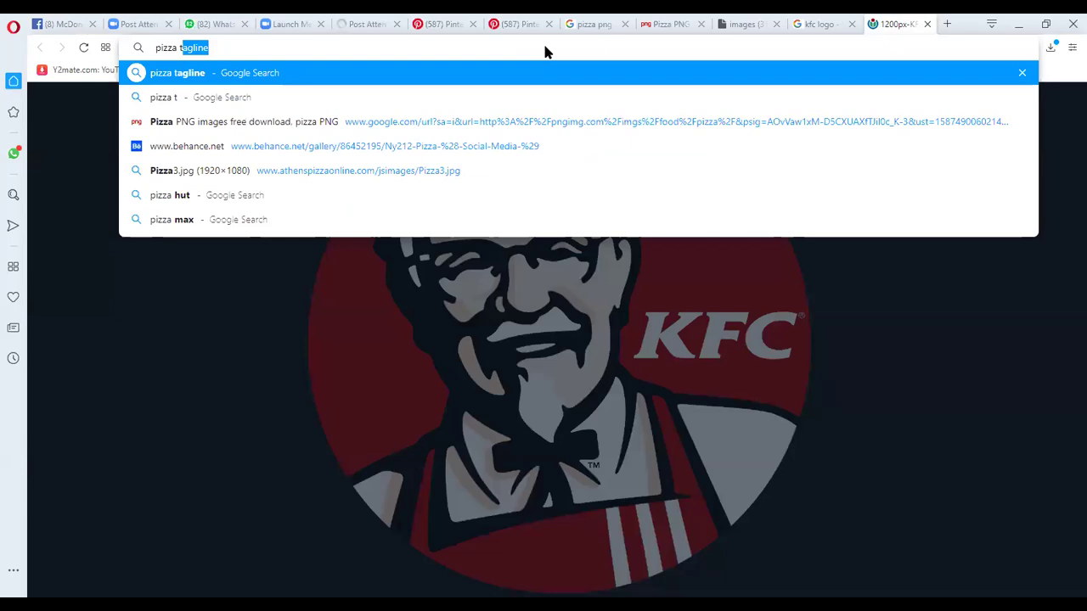
text(agline)
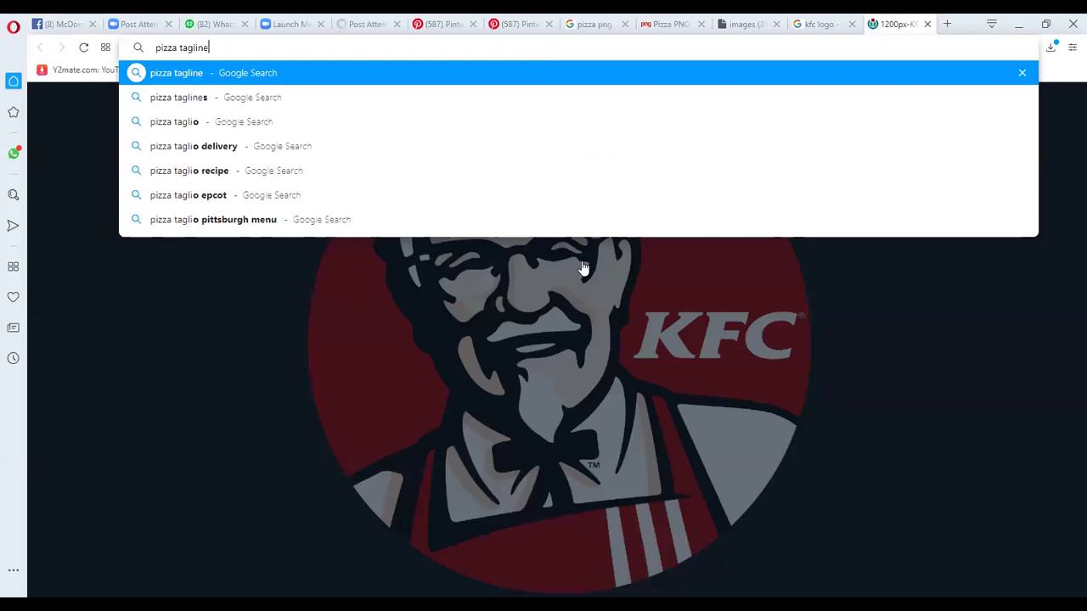
key(Return)
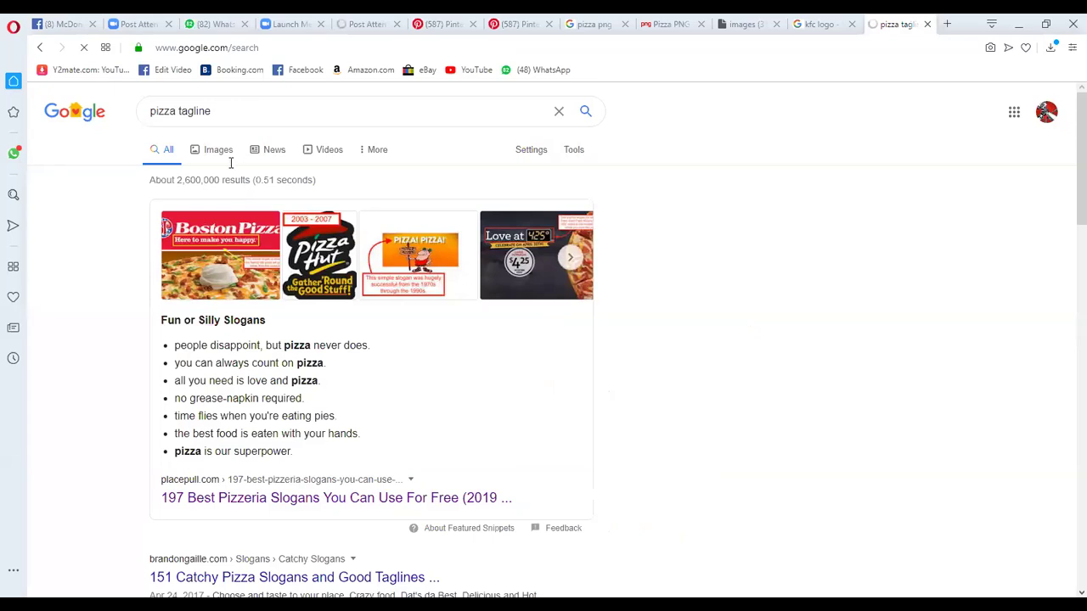
- Open the "151 Catchy Pizza Slogans and Good Taglines" result in a new tab and read through its slogans
scroll(289, 249, down, 3)
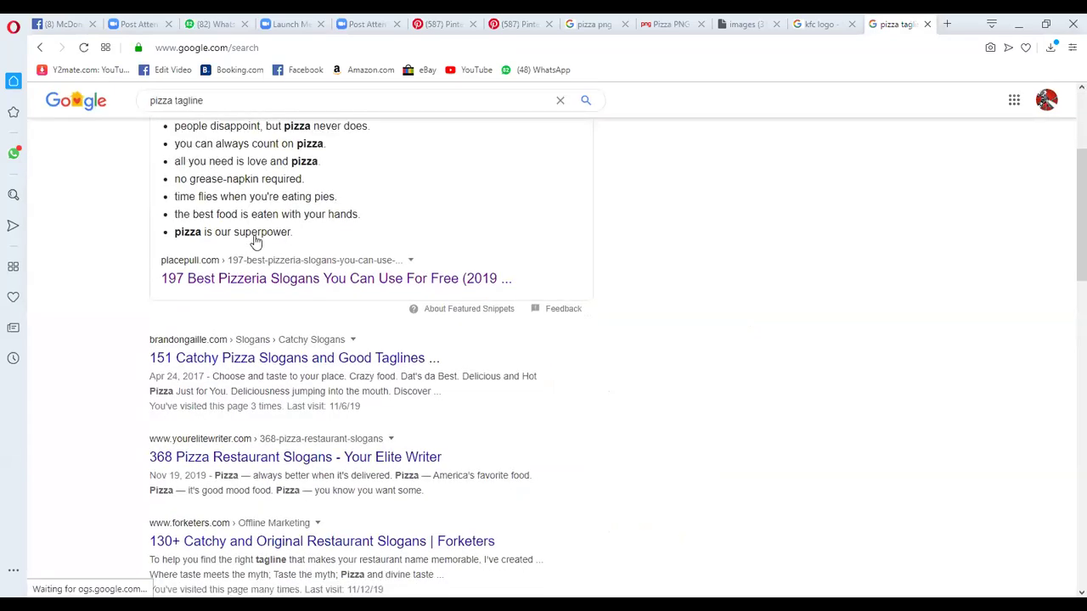
scroll(293, 257, down, 2)
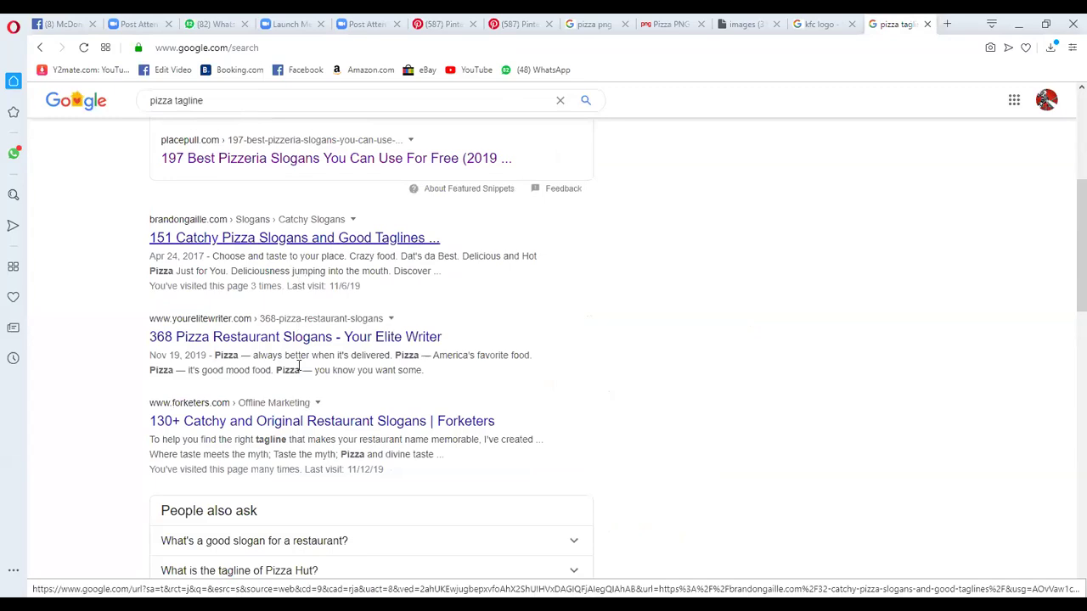
middle_click(501, 159)
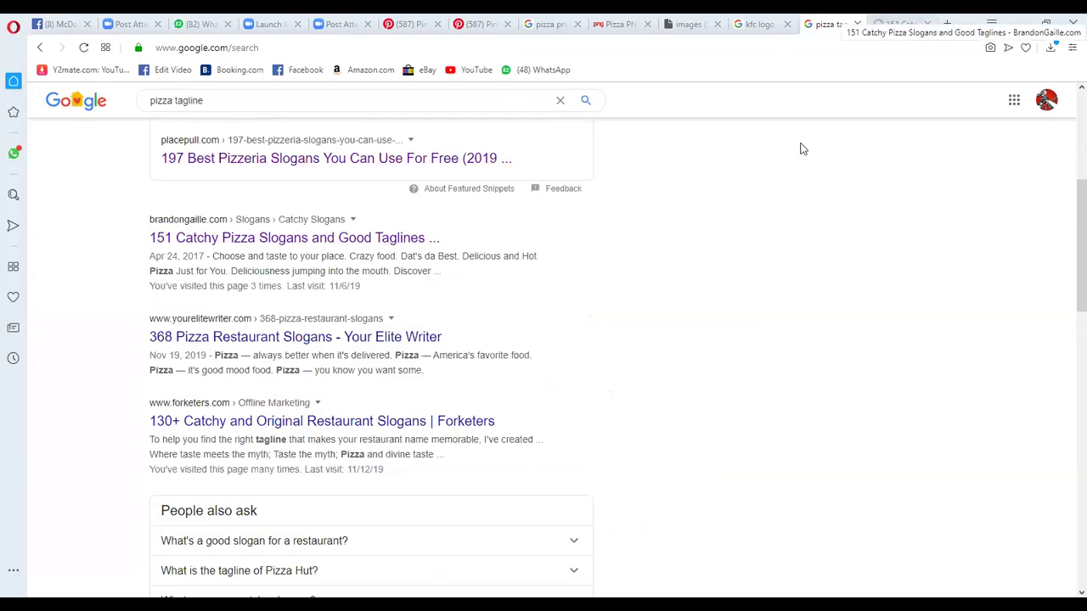
key(ctrl+Tab)
scroll(223, 373, down, 1)
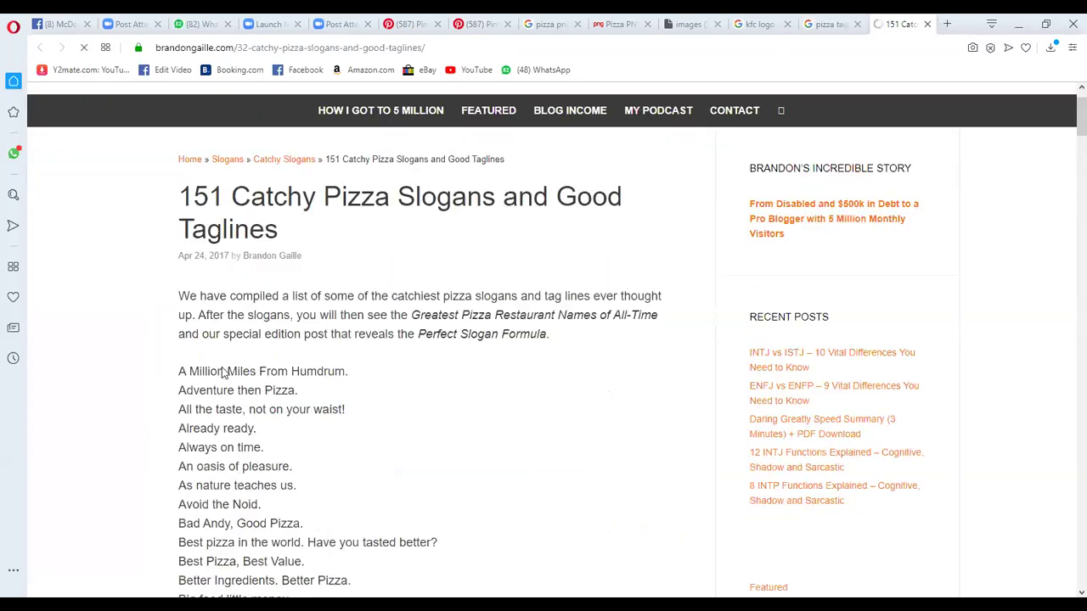
scroll(203, 365, down, 1)
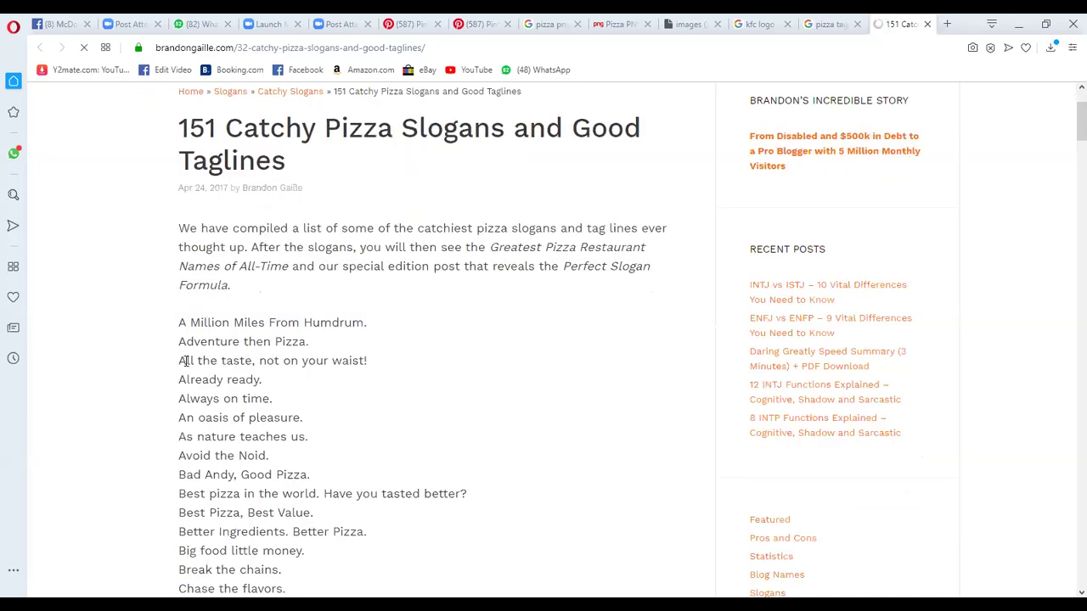
scroll(246, 381, down, 2)
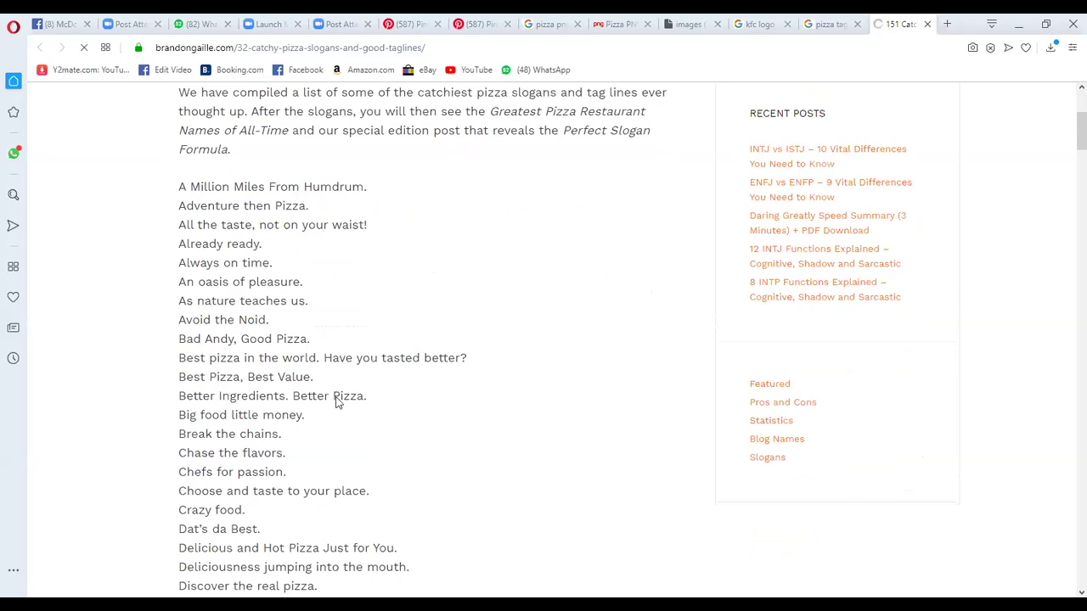
- Copy the slogan "Better Ingredients. Better Pizza." from the list of pizza slogans
drag(180, 399, 376, 405)
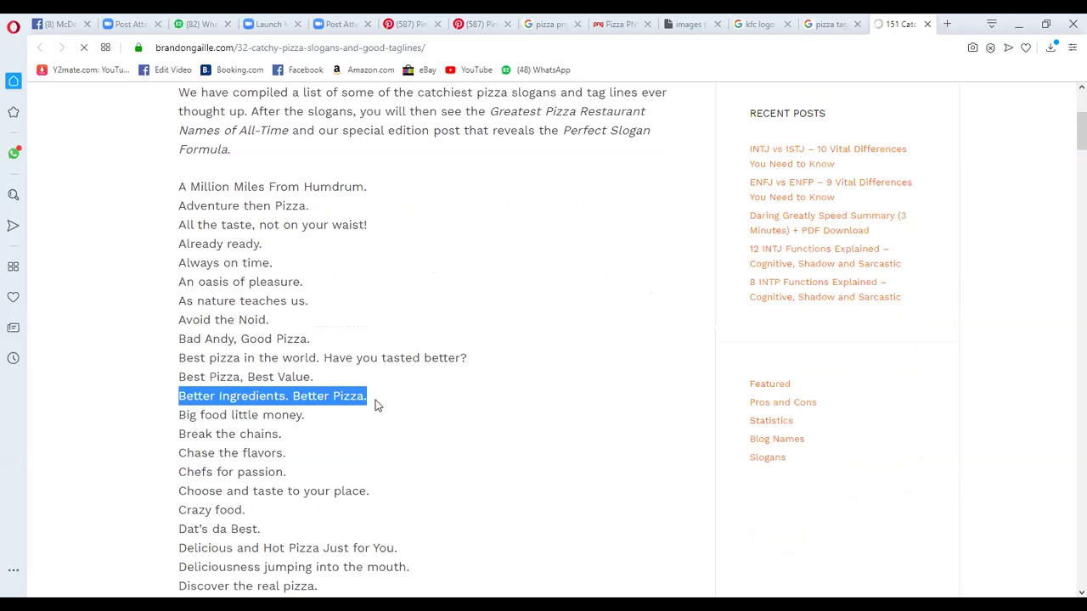
right_click(331, 404)
click(356, 450)
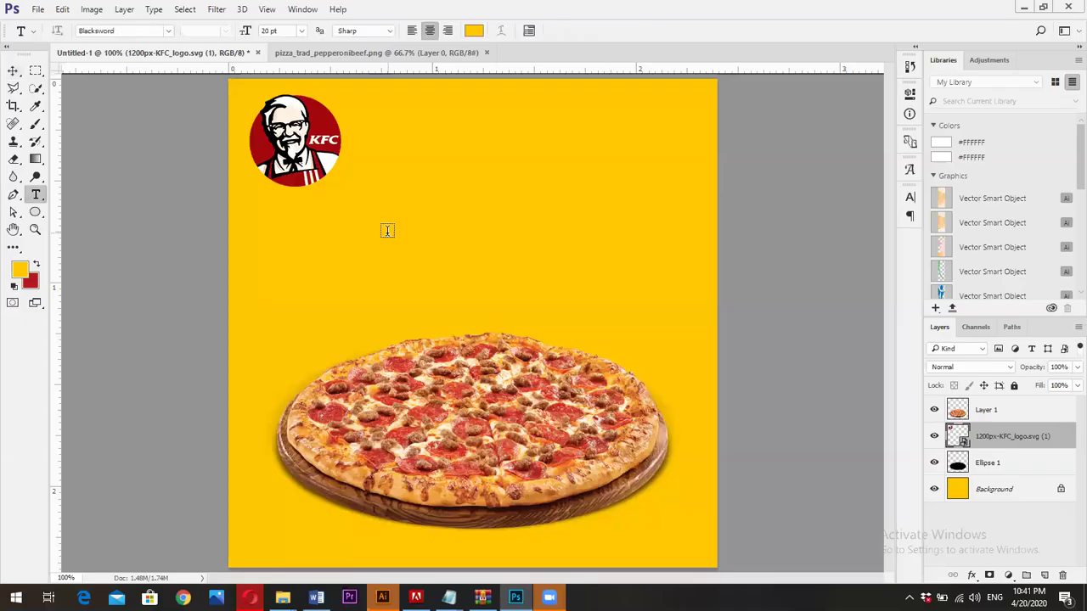
- Paste the copied pizza slogan as a new text layer between the logo and the pizza, coloured black (000000)
click(387, 230)
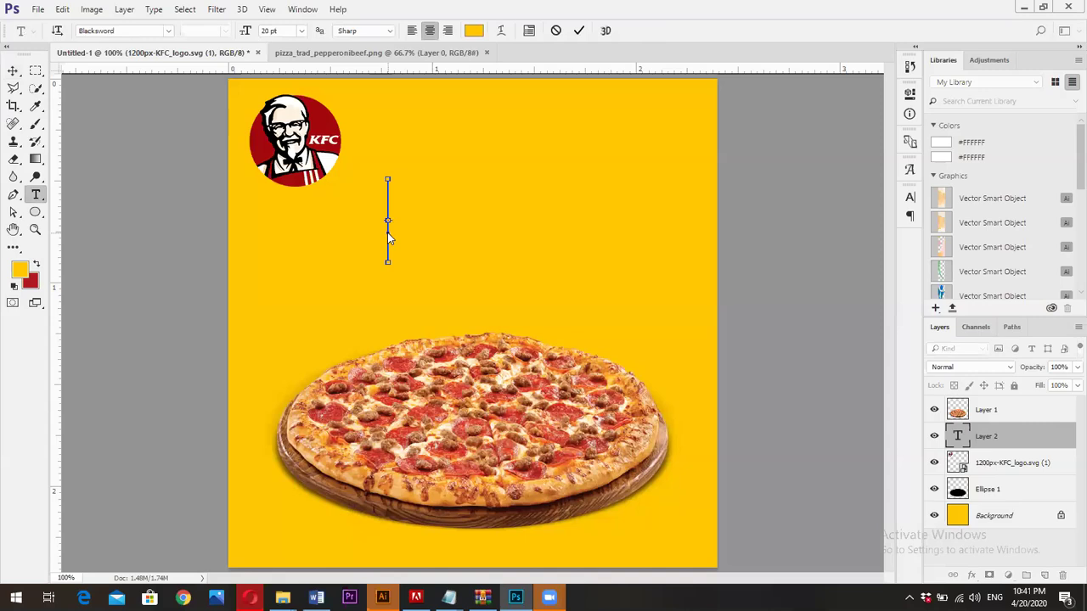
key(ctrl+a)
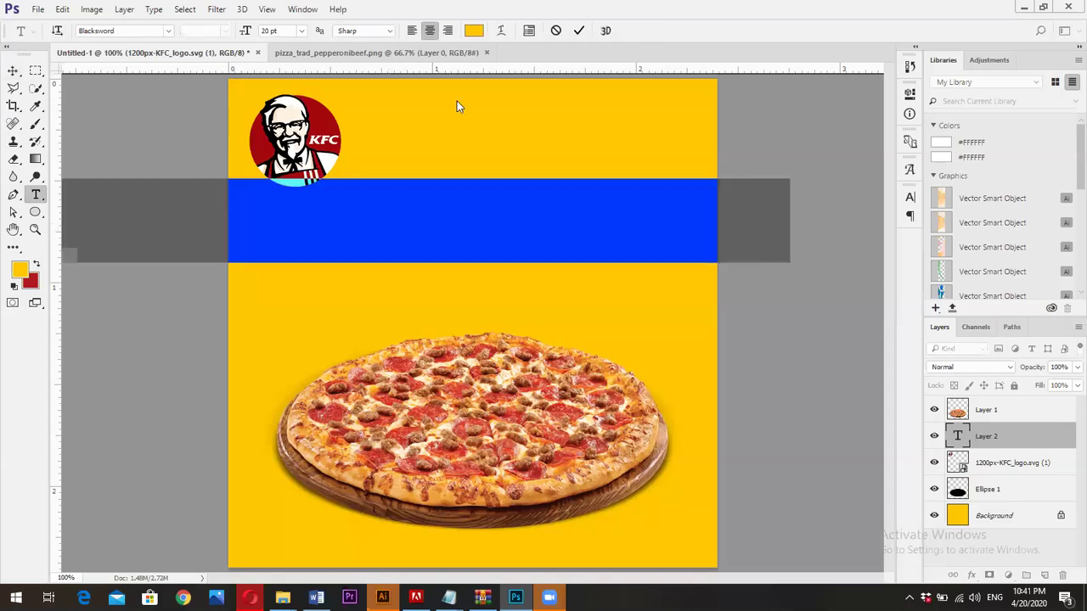
click(474, 31)
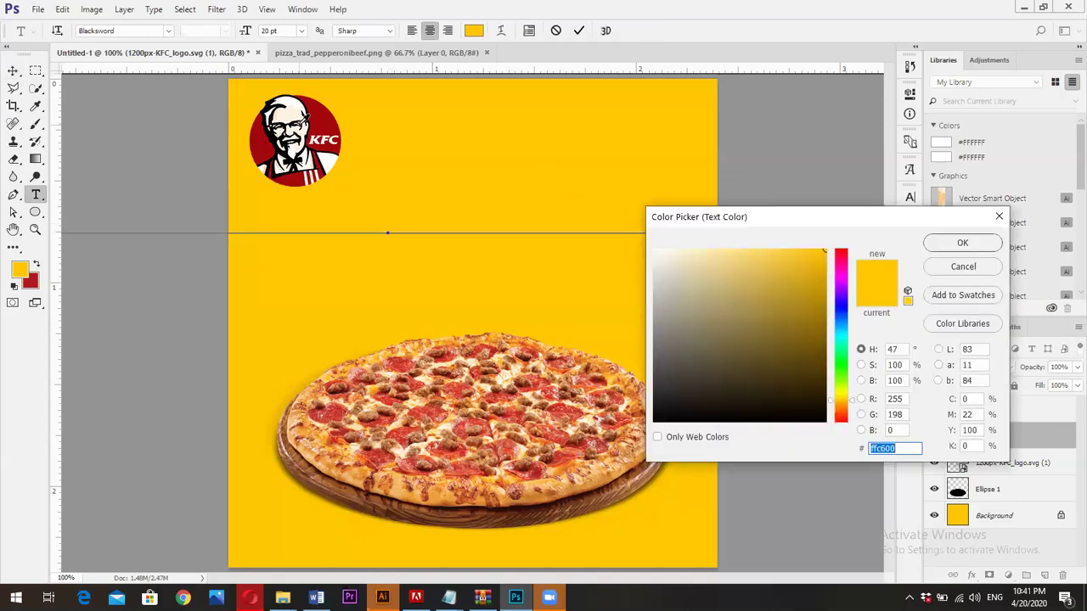
text(000000)
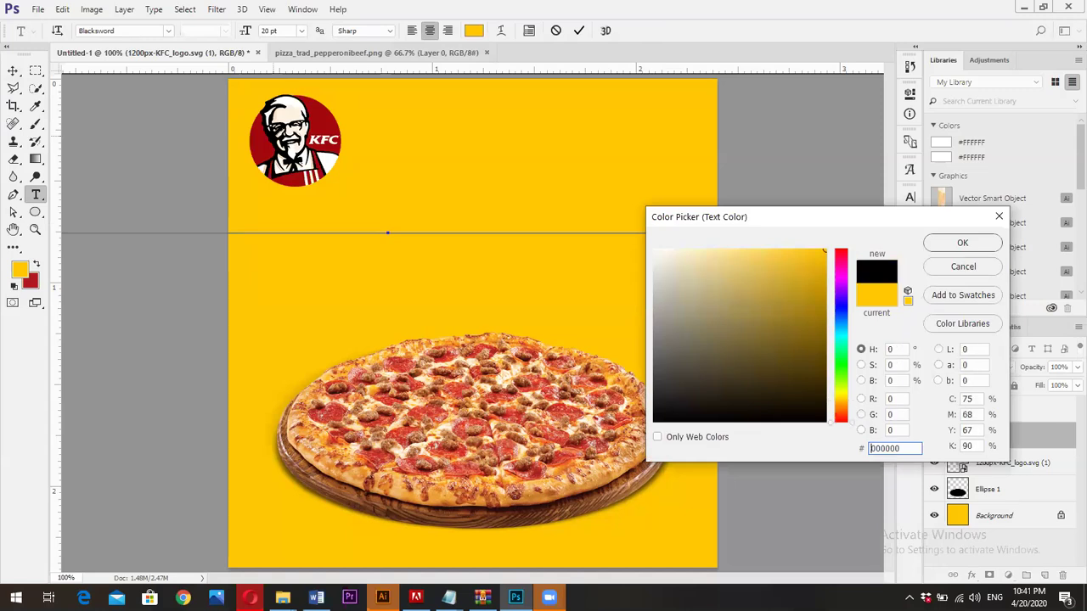
click(962, 243)
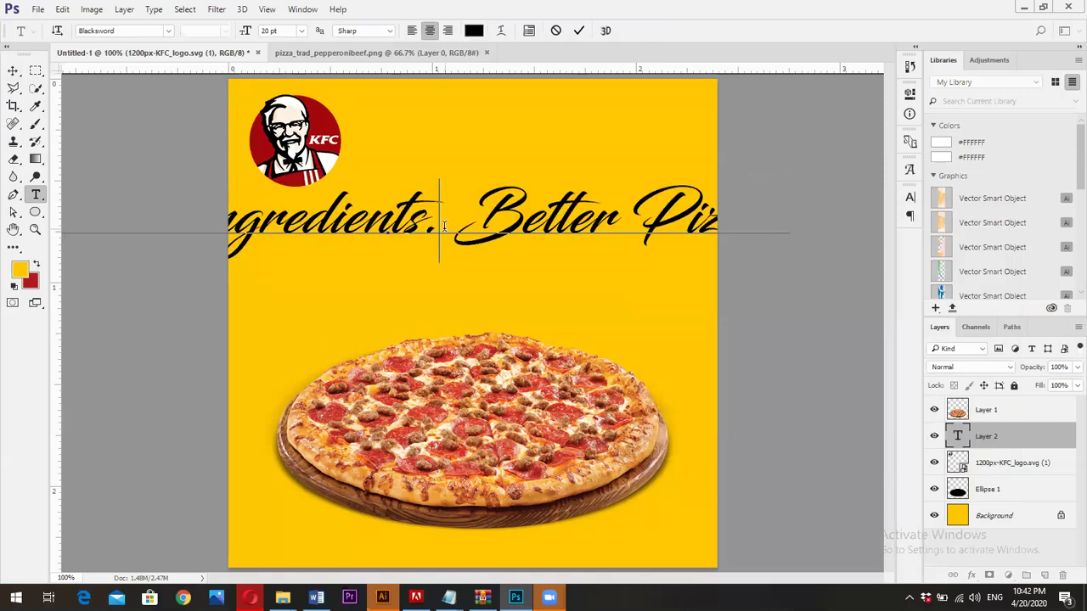
- Remove the extra space between the tagline's two sentences and reduce all of its text to 9 pt
click(455, 218)
key(BackSpace)
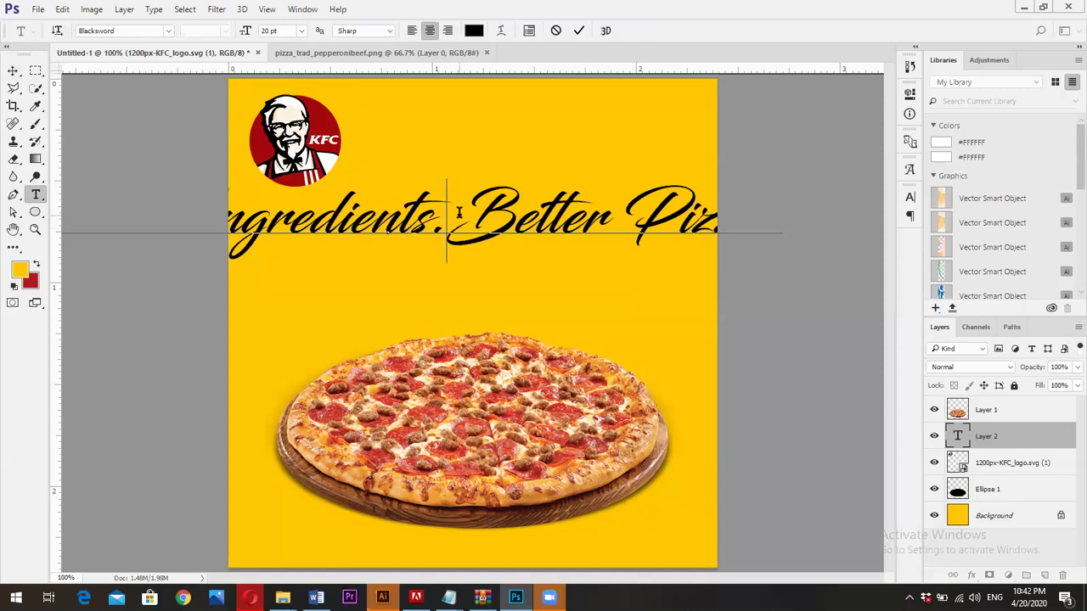
key(ctrl+a)
key(ctrl+shift+comma)
key(ctrl+shift+comma)
key(ctrl+shift+comma)
key(ctrl+shift+comma)
key(ctrl+shift+comma)
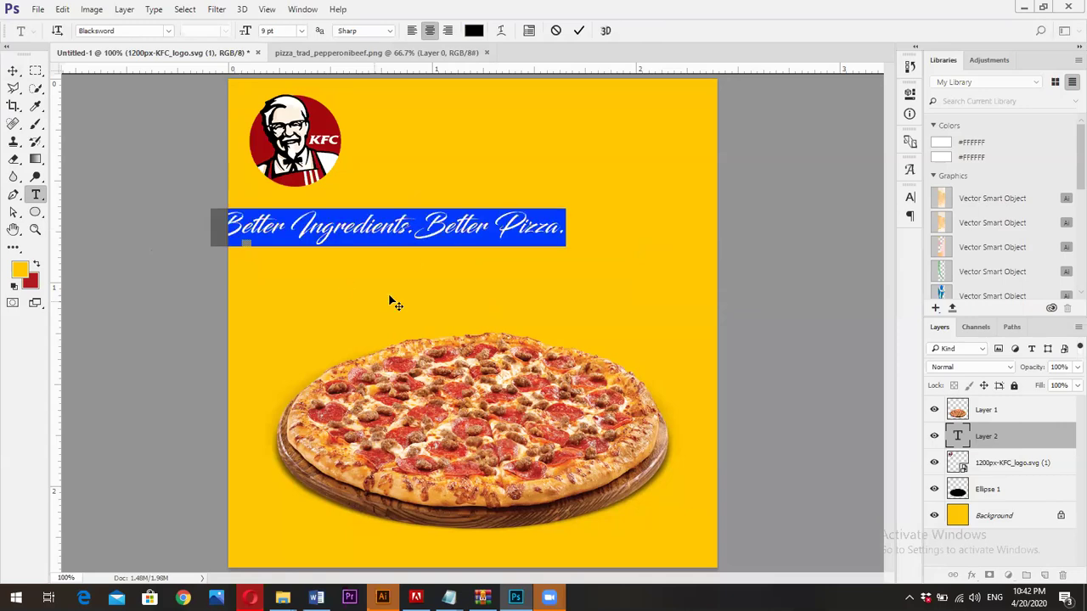
- Break the tagline into two lines after "Ingredients." and set the leading of "Better Pizza." to 14.01 pt
click(413, 222)
key(Return)
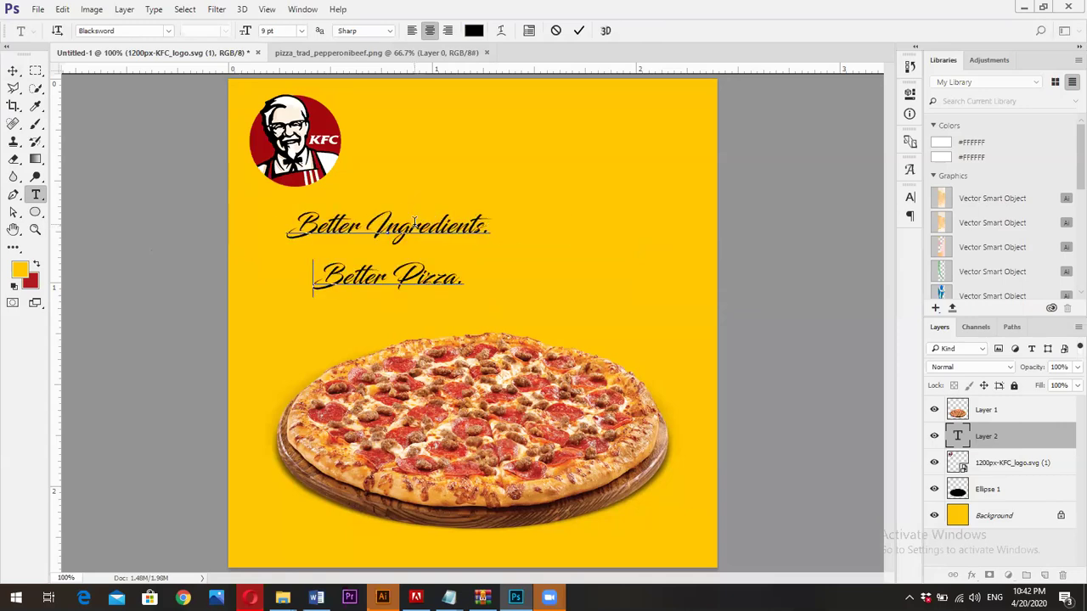
triple_click(382, 282)
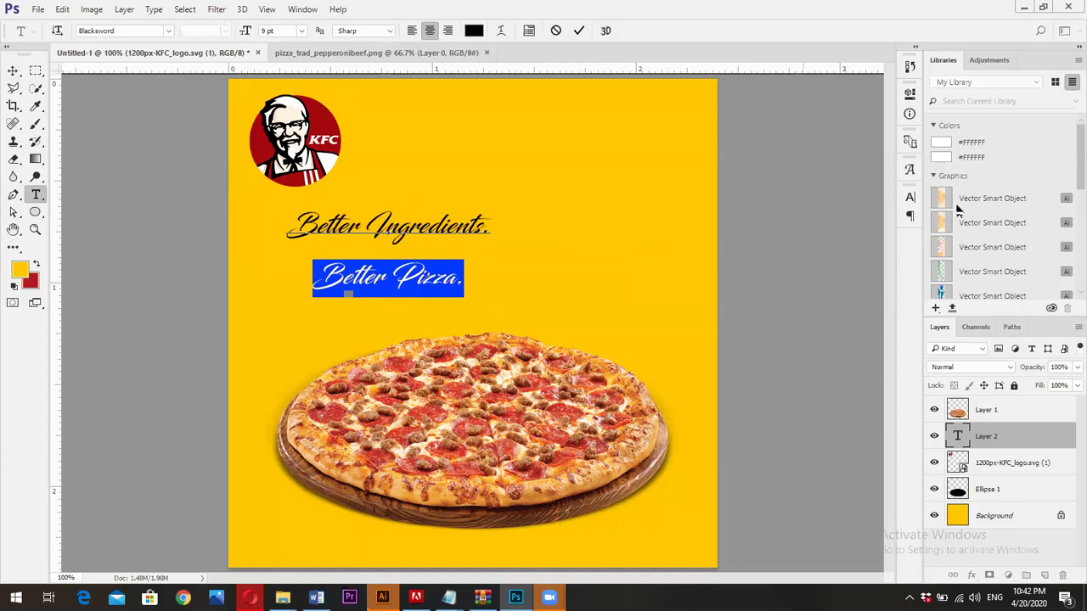
click(909, 197)
drag(833, 235, 834, 237)
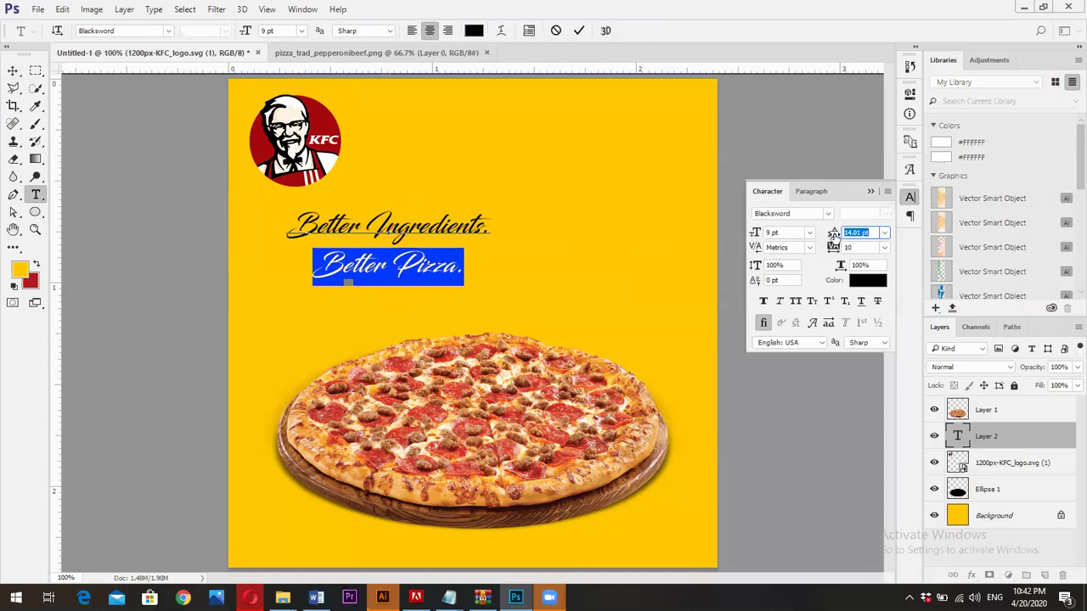
key(Down)
key(Down)
key(Down)
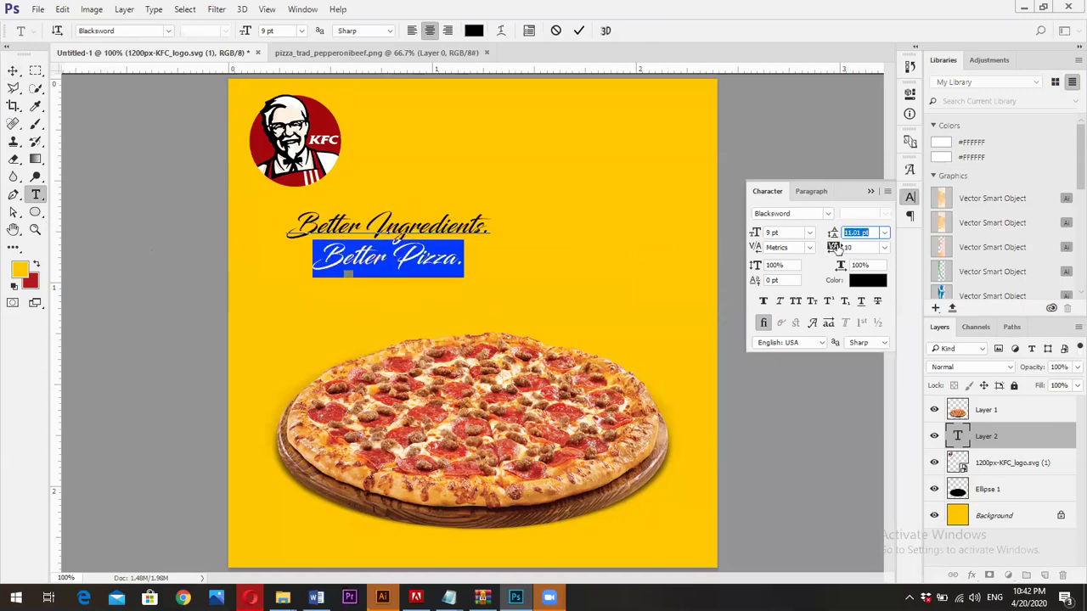
key(Up)
key(Up)
key(Up)
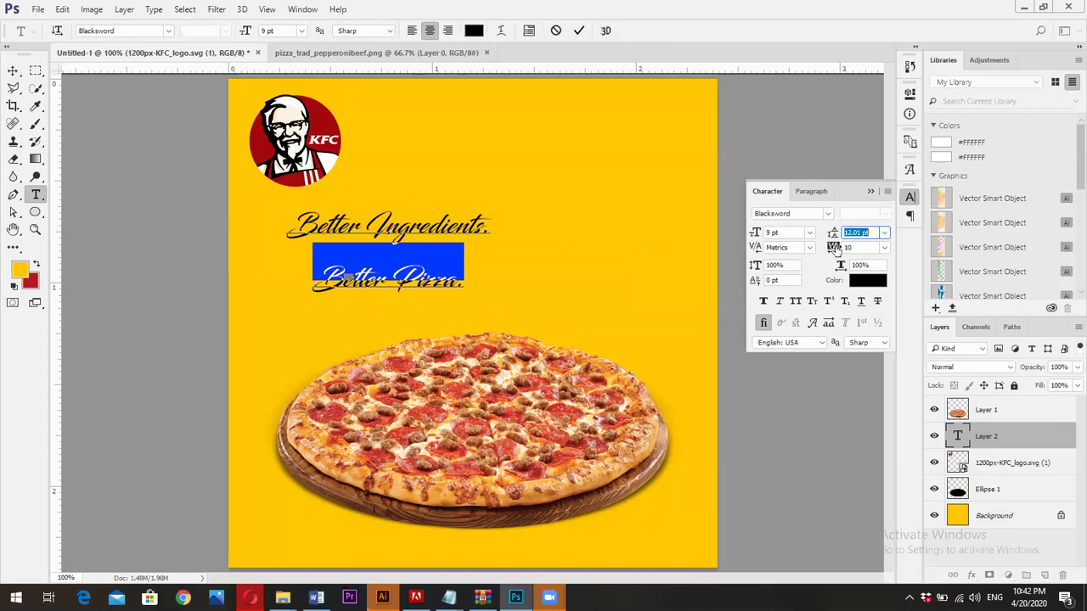
key(Down)
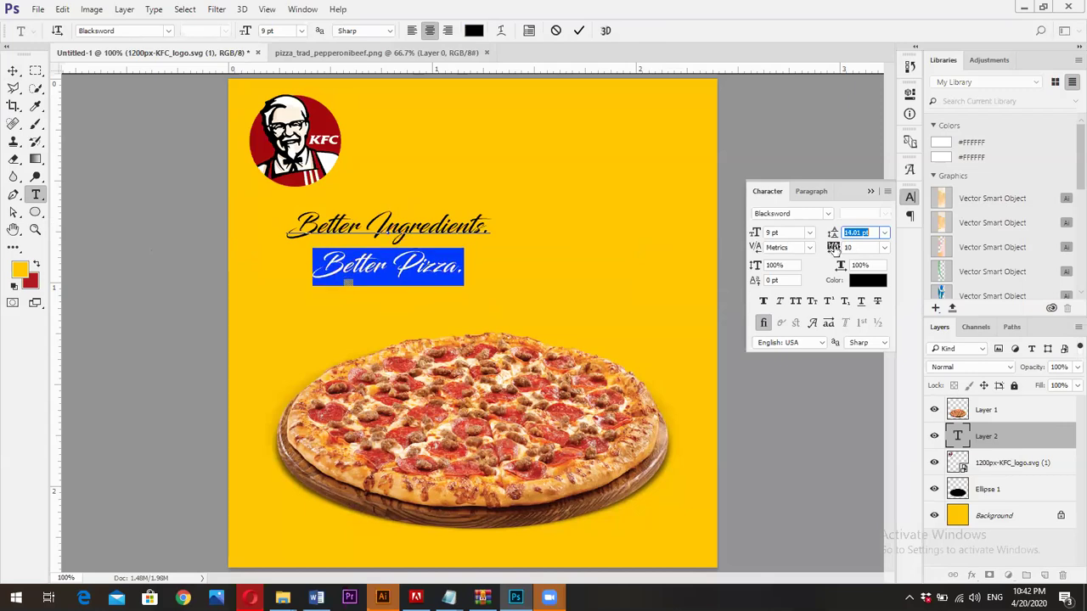
click(578, 31)
- Move the tagline to the horizontal middle of the canvas and scale it up proportionally to about 140%
click(13, 70)
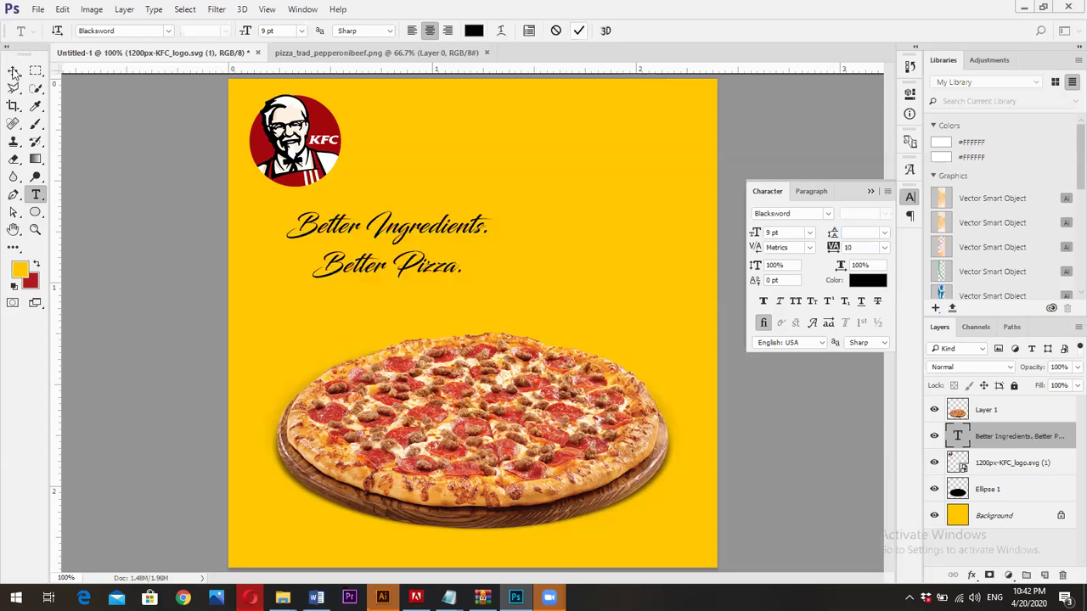
drag(403, 234, 488, 230)
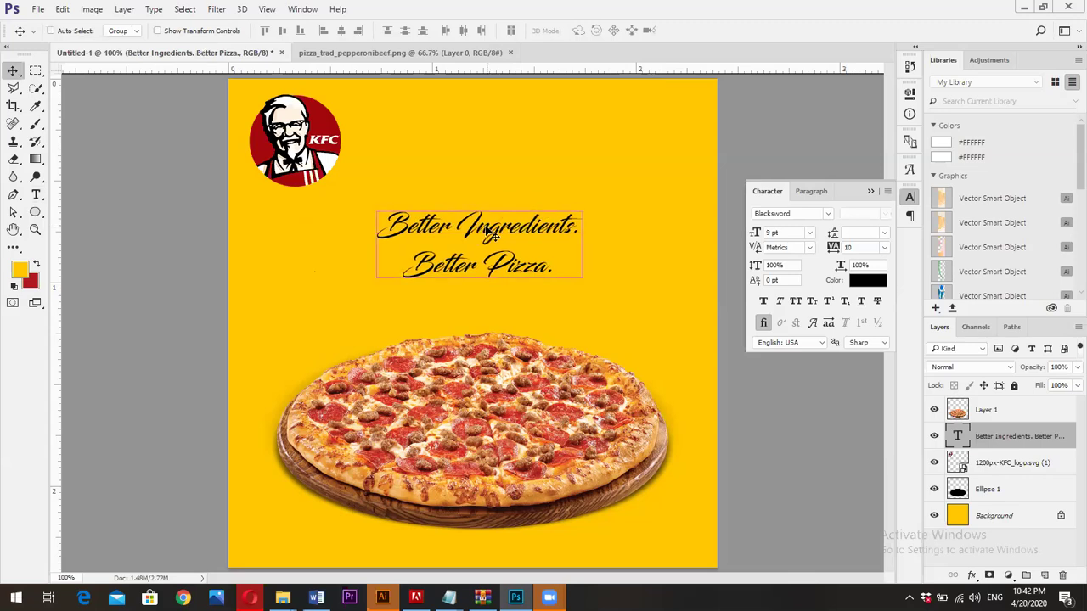
key(ctrl+t)
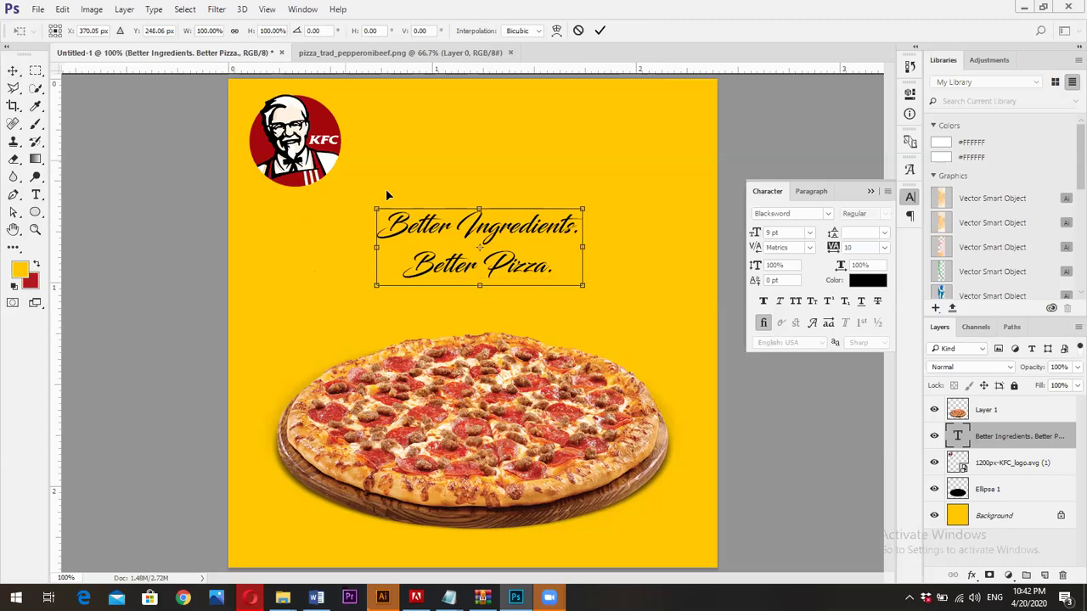
drag(583, 286, 618, 316)
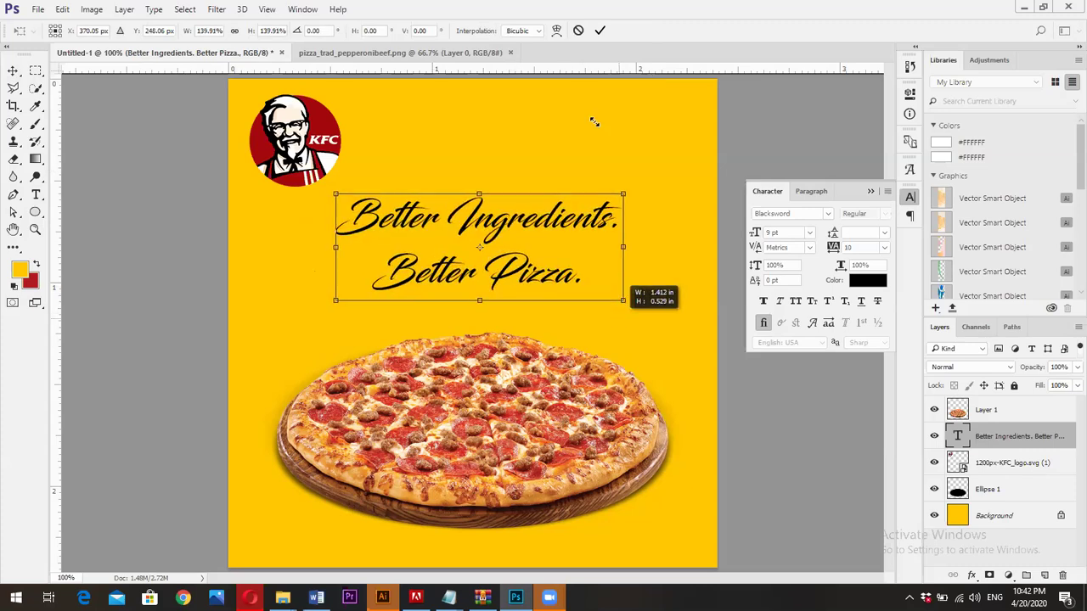
click(600, 30)
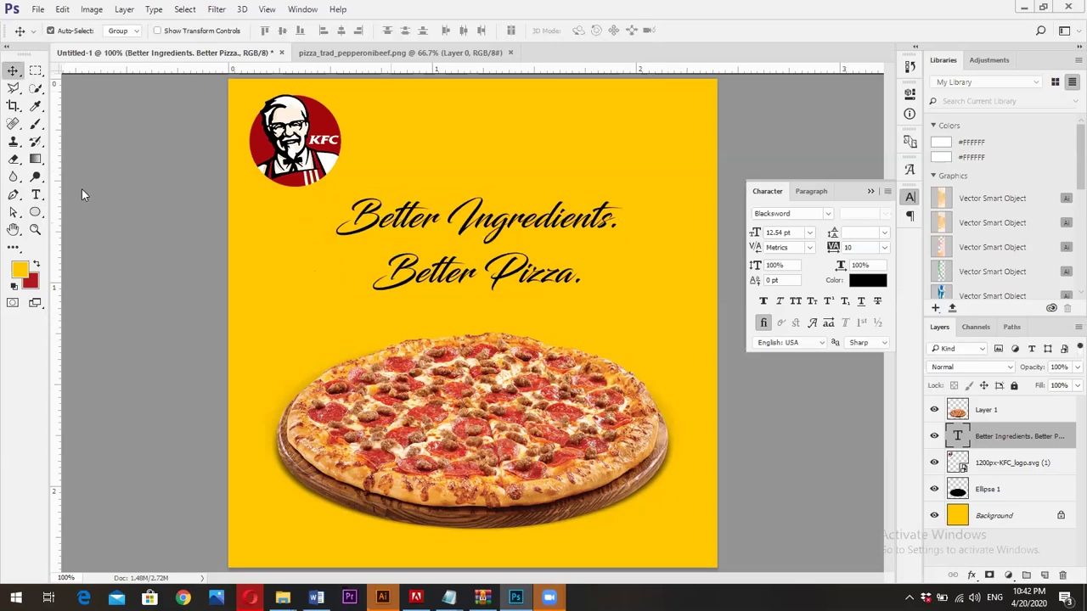
- Tighten the leading of the "Better Pizza." line to 15.52 pt
click(36, 194)
click(541, 276)
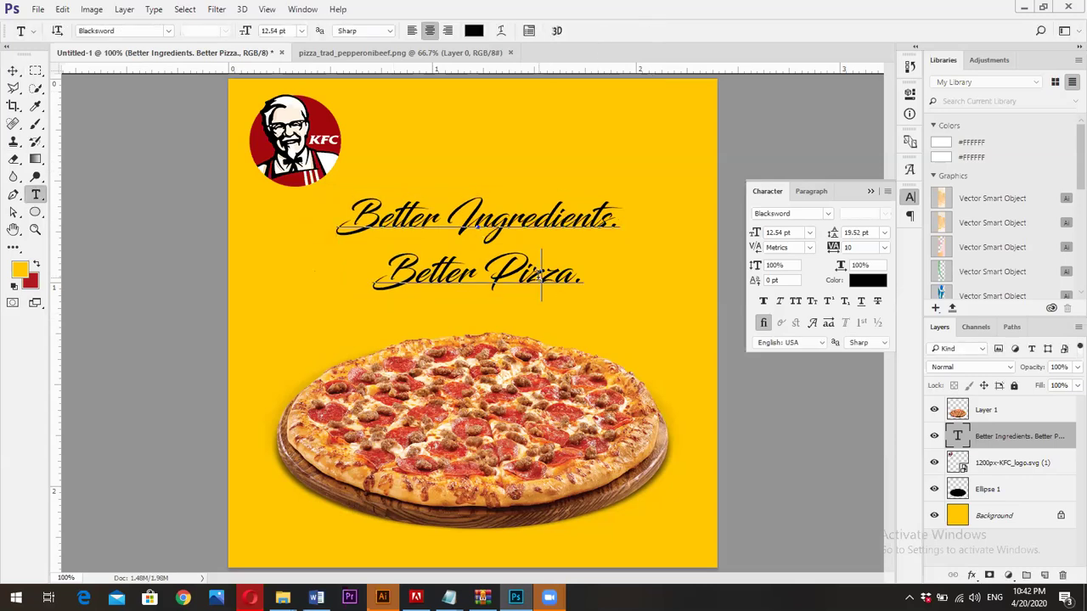
triple_click(541, 276)
drag(832, 233, 837, 233)
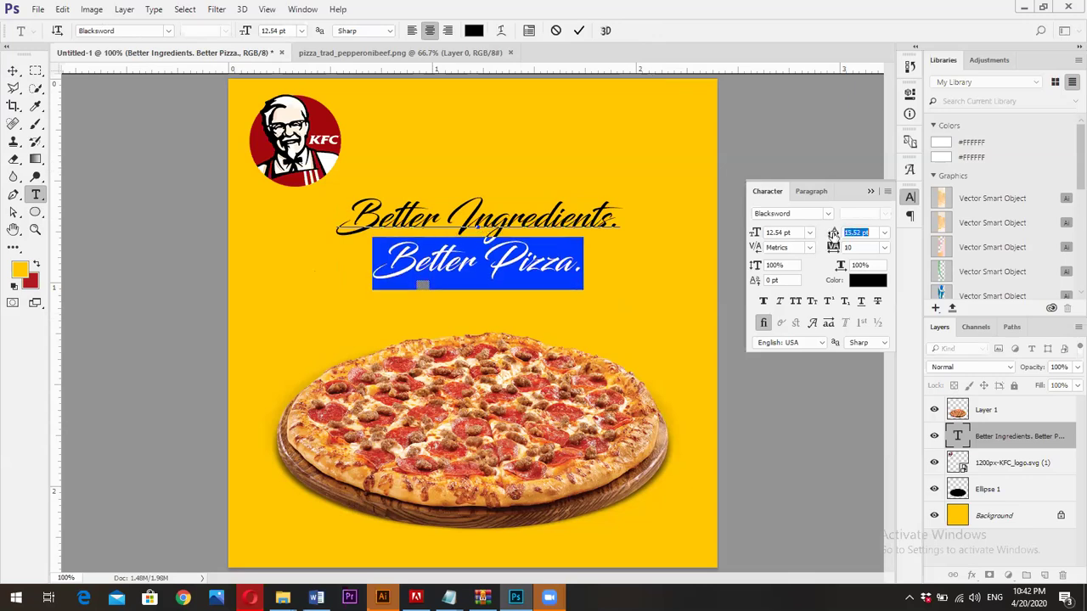
click(578, 32)
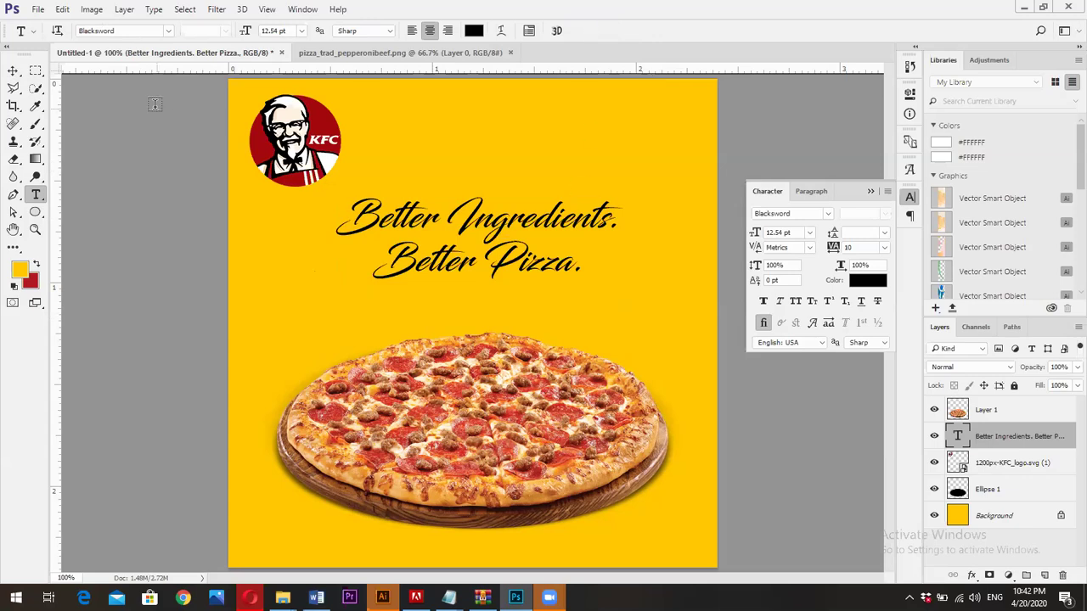
- Enlarge the tagline proportionally to about 14.45 pt and shift it slightly down, closer to the pizza
click(14, 73)
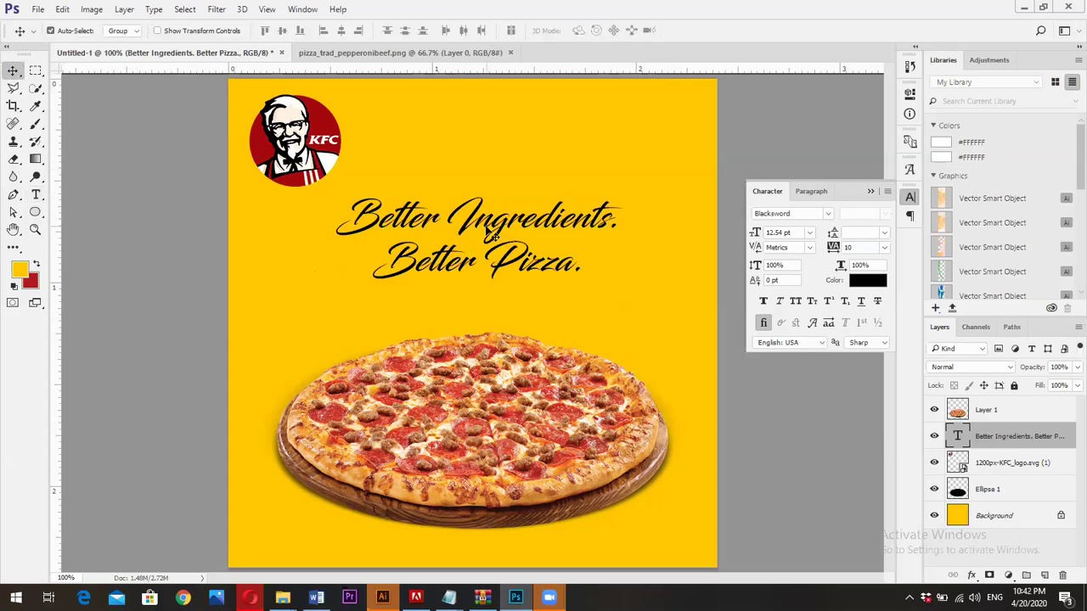
key(ctrl+t)
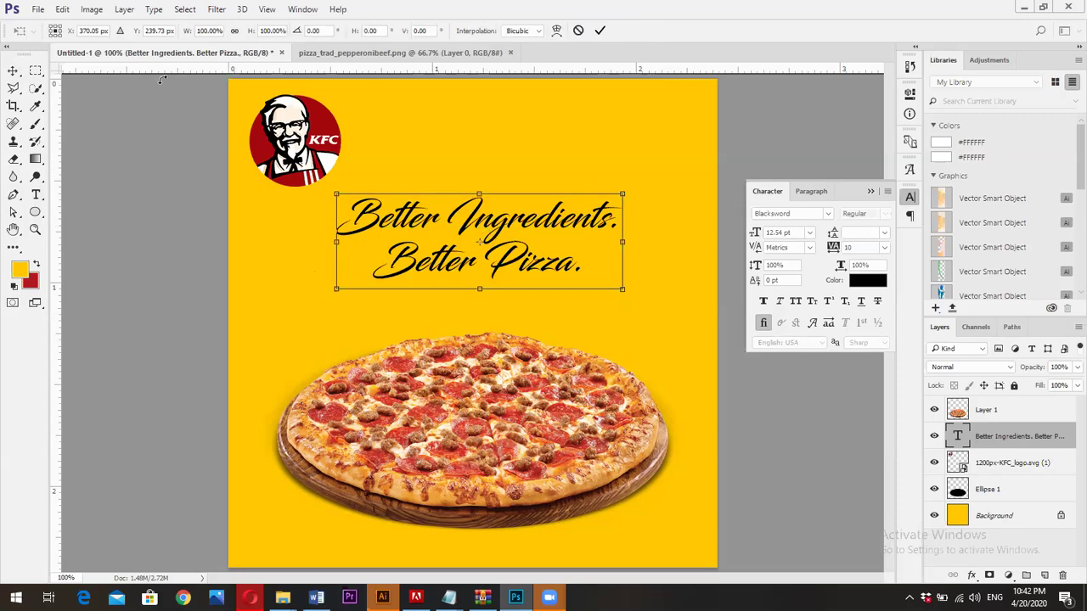
drag(624, 288, 652, 301)
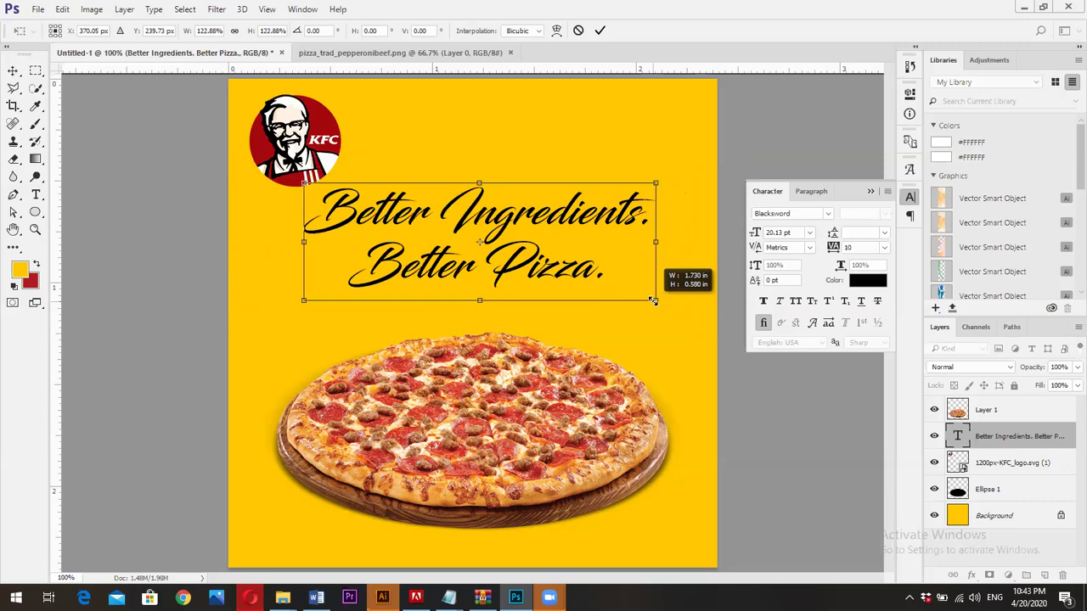
drag(651, 301, 643, 297)
click(598, 32)
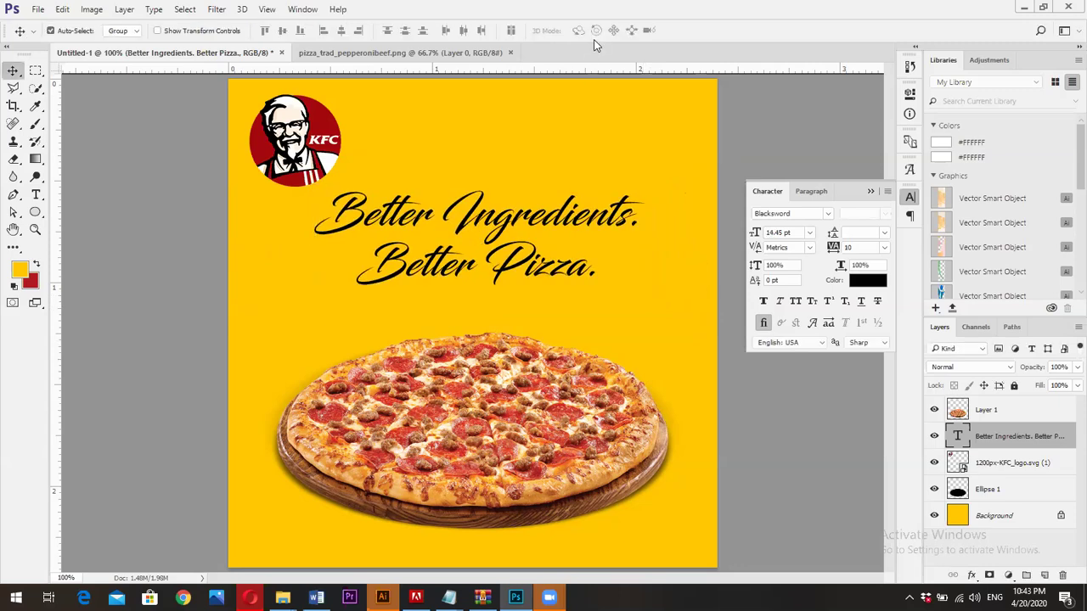
drag(472, 217, 472, 227)
- Try other fonts on the tagline and set it in Gilroy ExtraBold
click(798, 215)
key(Up)
key(Up)
key(Up)
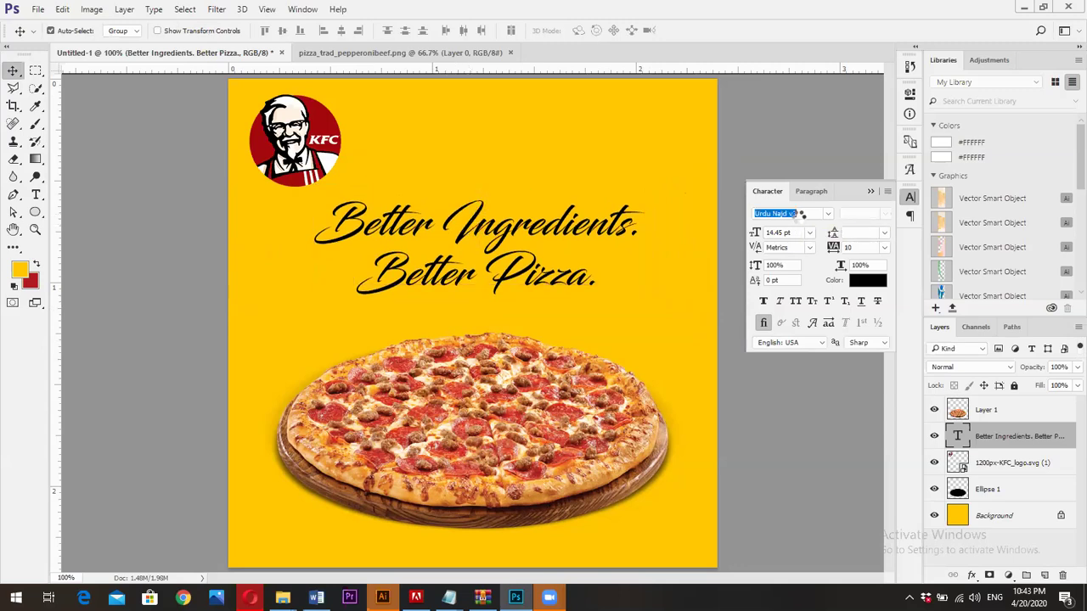
key(Down)
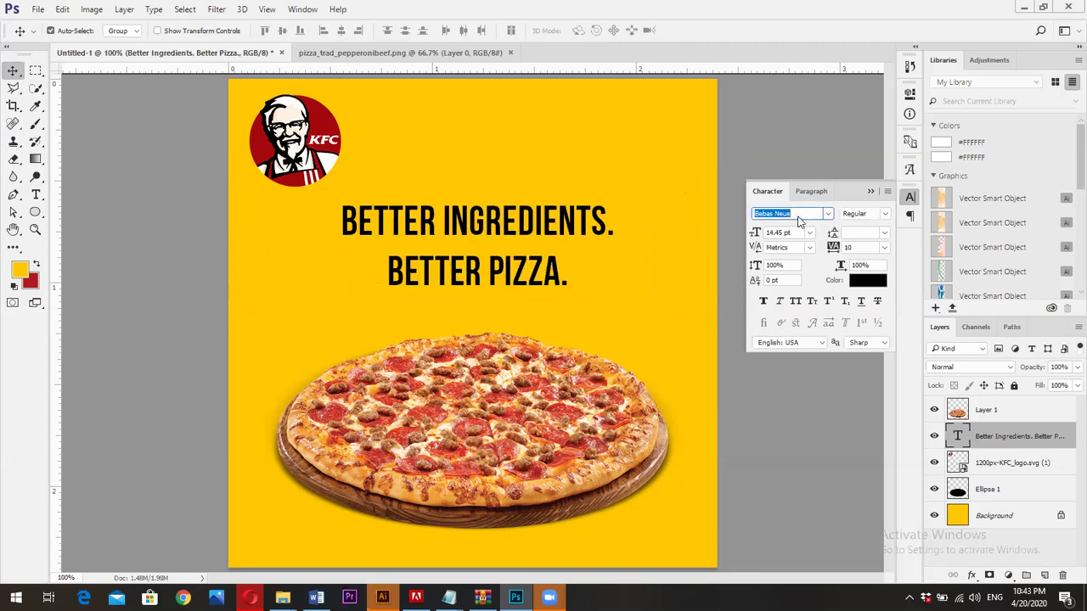
key(Down)
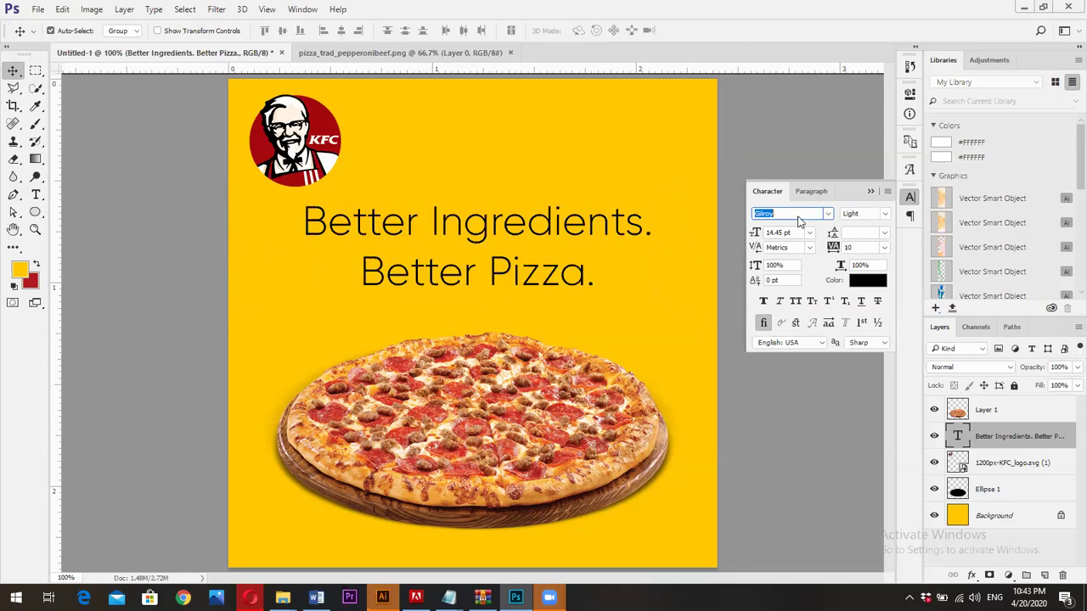
click(885, 215)
click(883, 242)
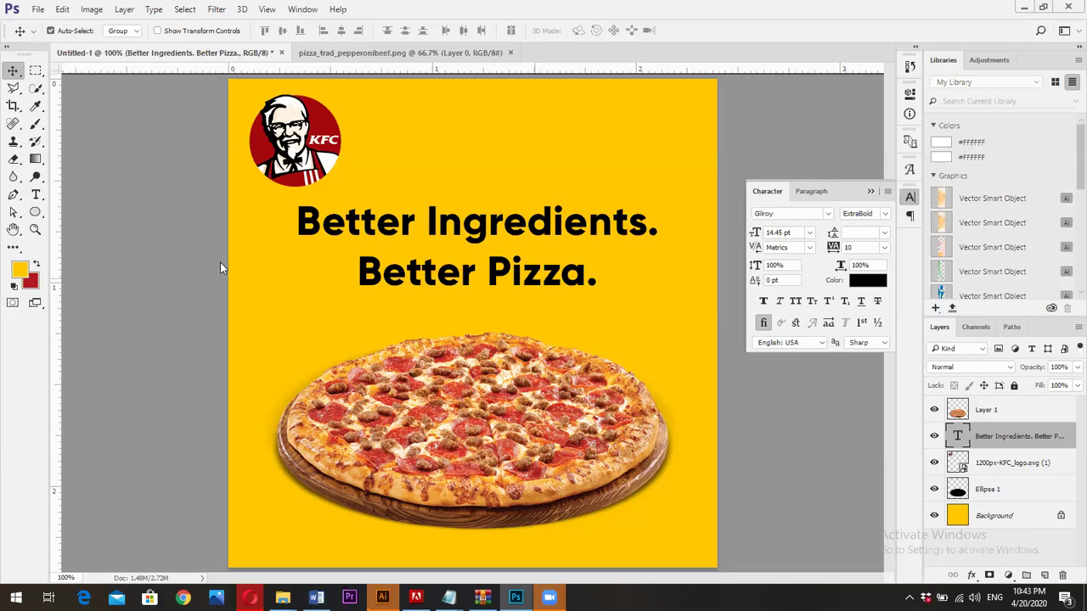
- Reduce the leading of the "Better Pizza." line to 14.68 pt
click(36, 194)
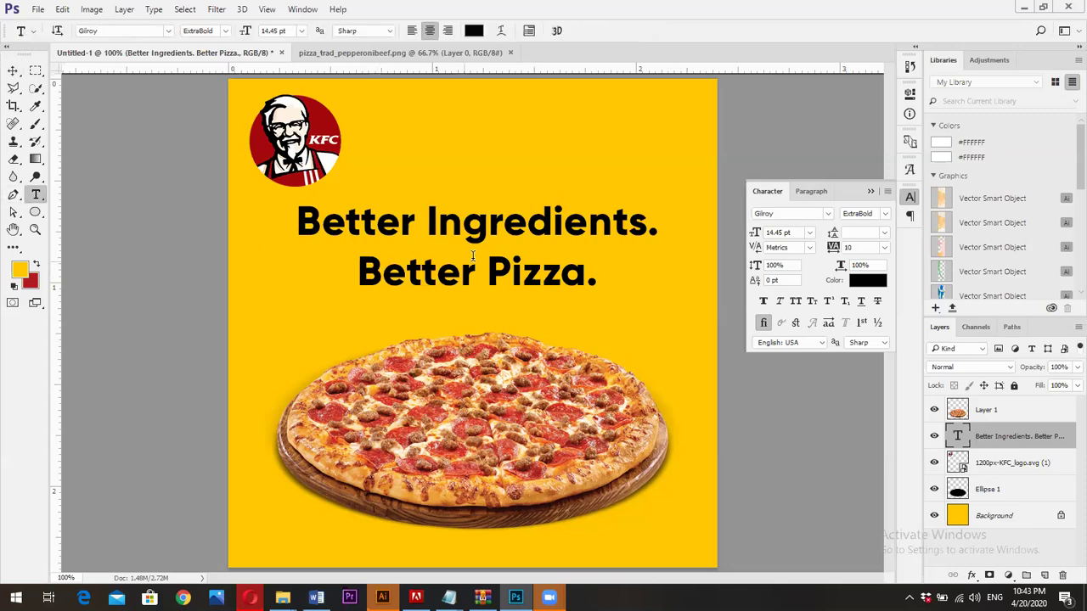
triple_click(472, 257)
drag(834, 237, 823, 238)
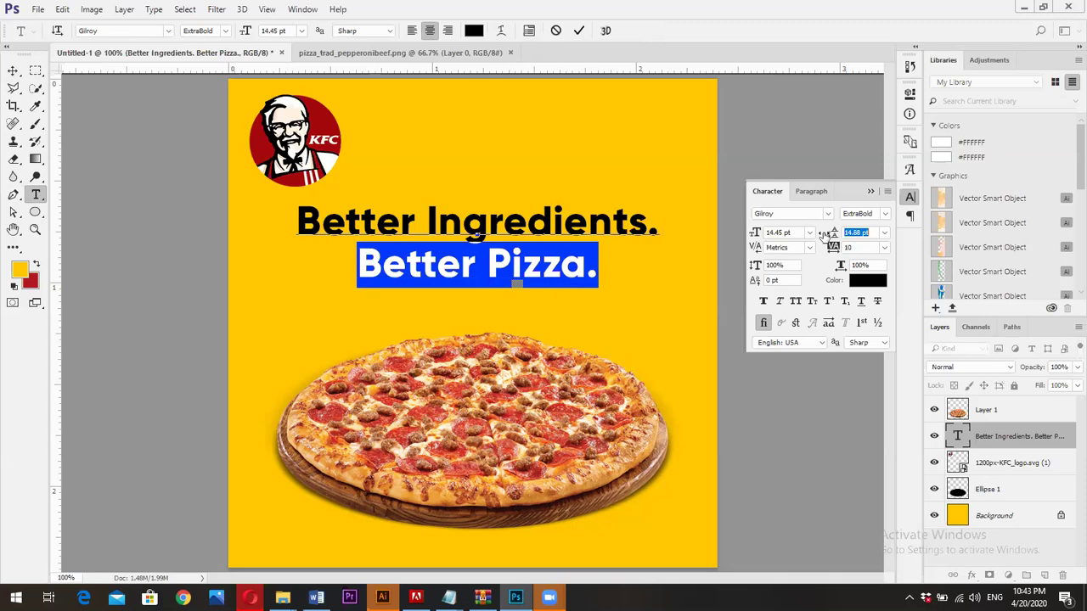
click(578, 30)
- Nudge the tagline slightly down and scale it proportionally to about 89% of its size
click(12, 70)
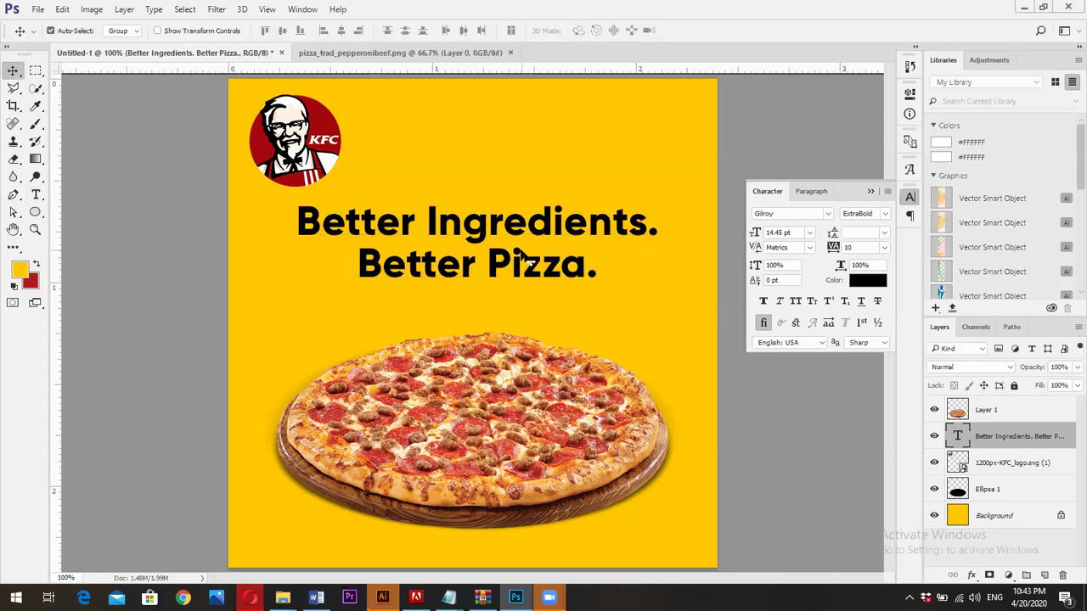
drag(525, 278, 519, 273)
key(ctrl+t)
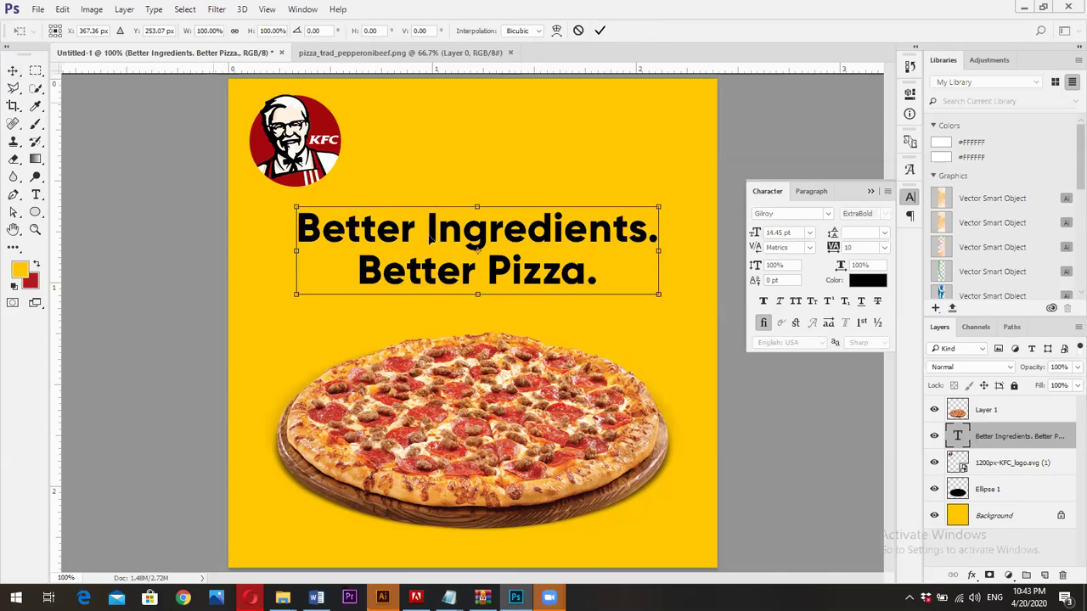
drag(294, 209, 318, 219)
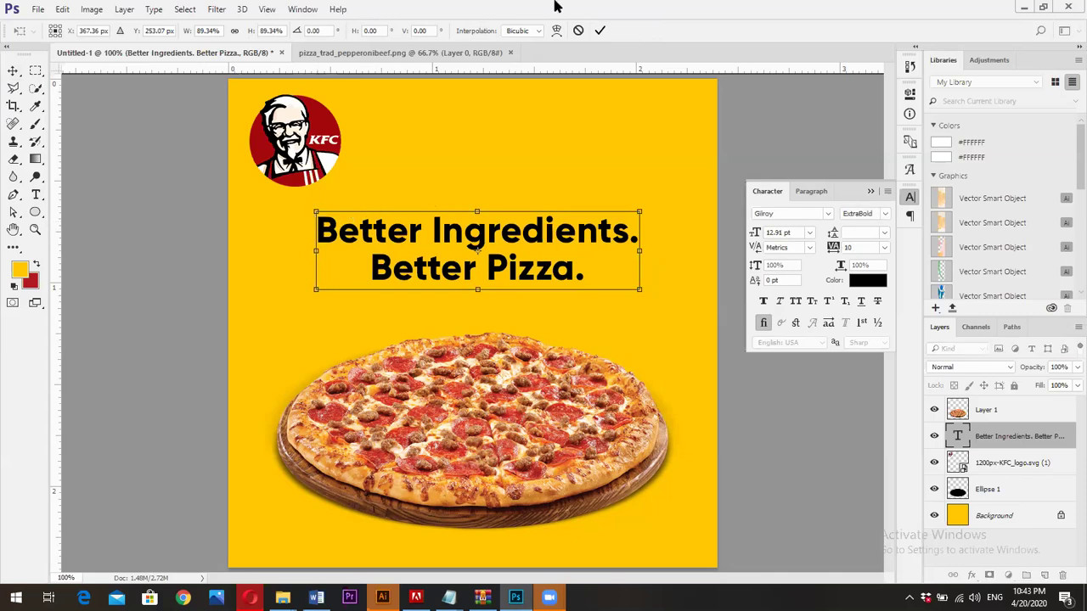
click(598, 30)
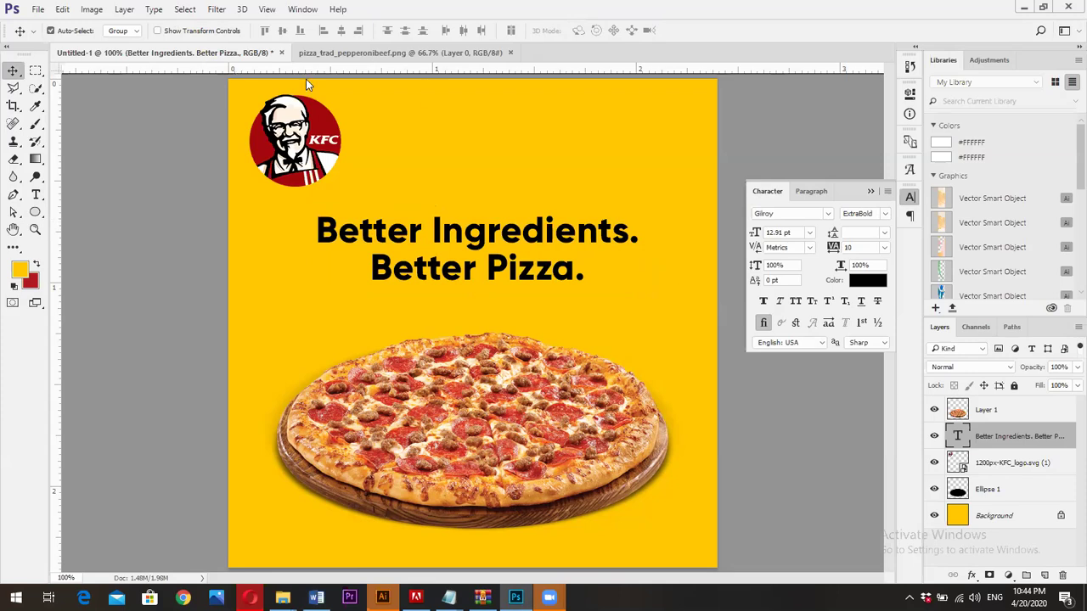
- Switch to the Opera browser and examine the reference pizza post and the similar designs on Pinterest
key(alt+Tab)
key(ctrl+Tab)
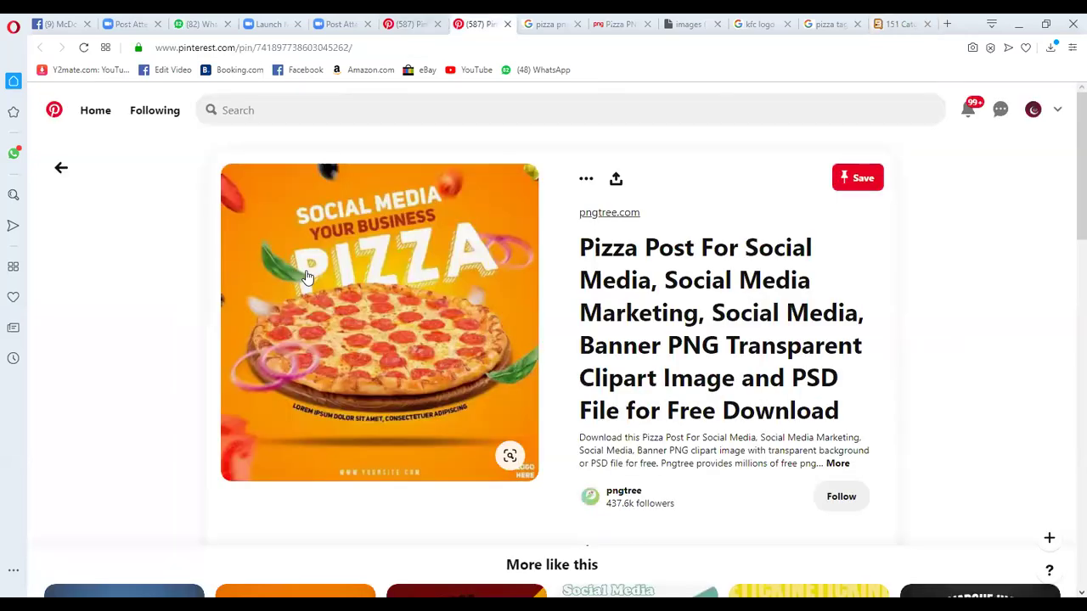
scroll(374, 220, down, 2)
scroll(417, 244, up, 2)
click(417, 237)
key(ctrl+shift+Tab)
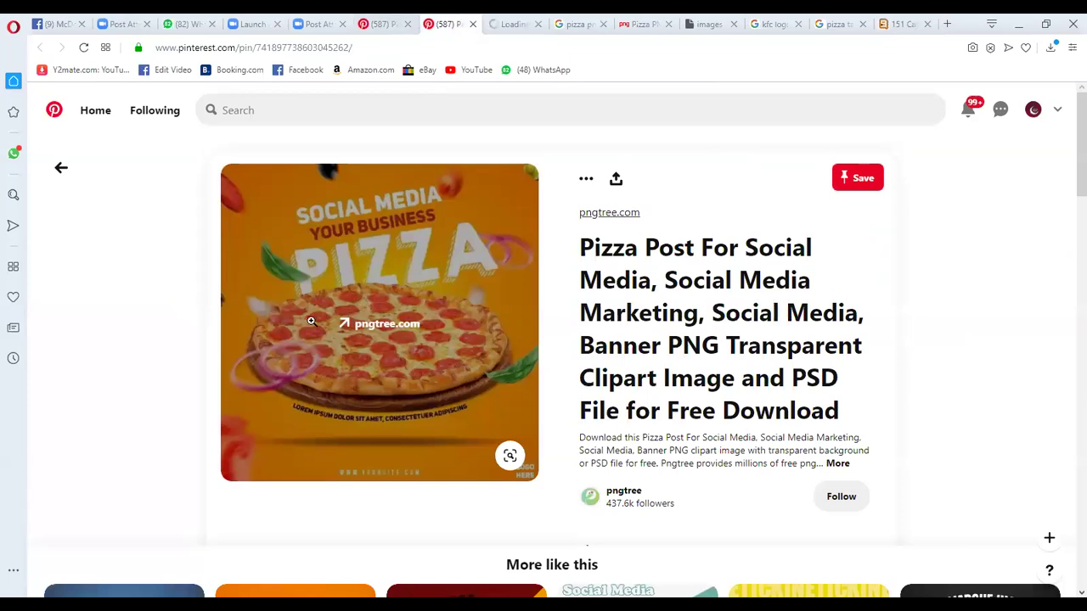
scroll(312, 321, down, 3)
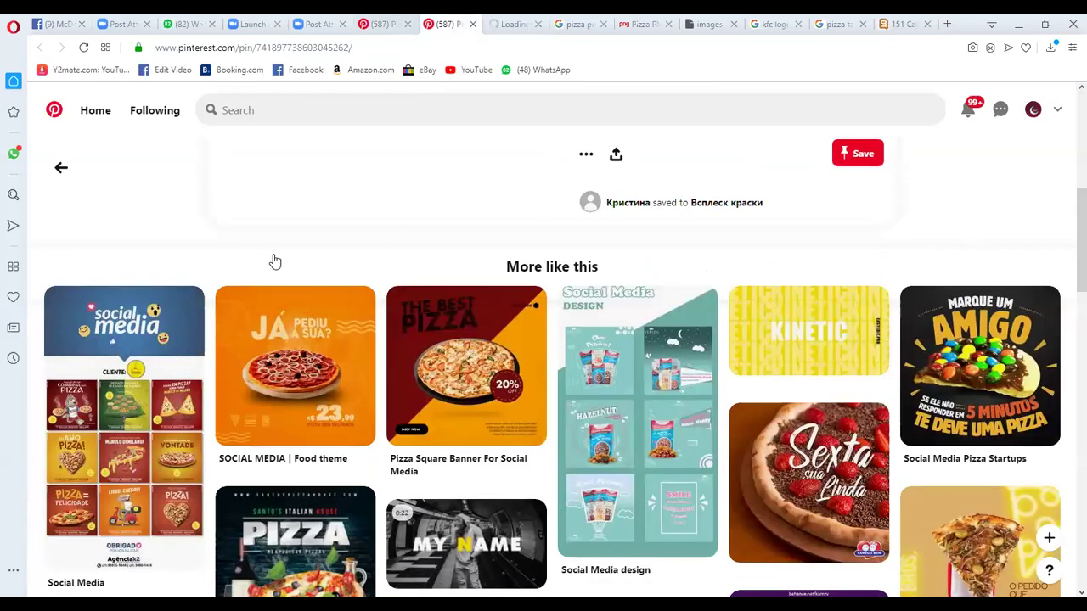
key(ctrl+shift+Tab)
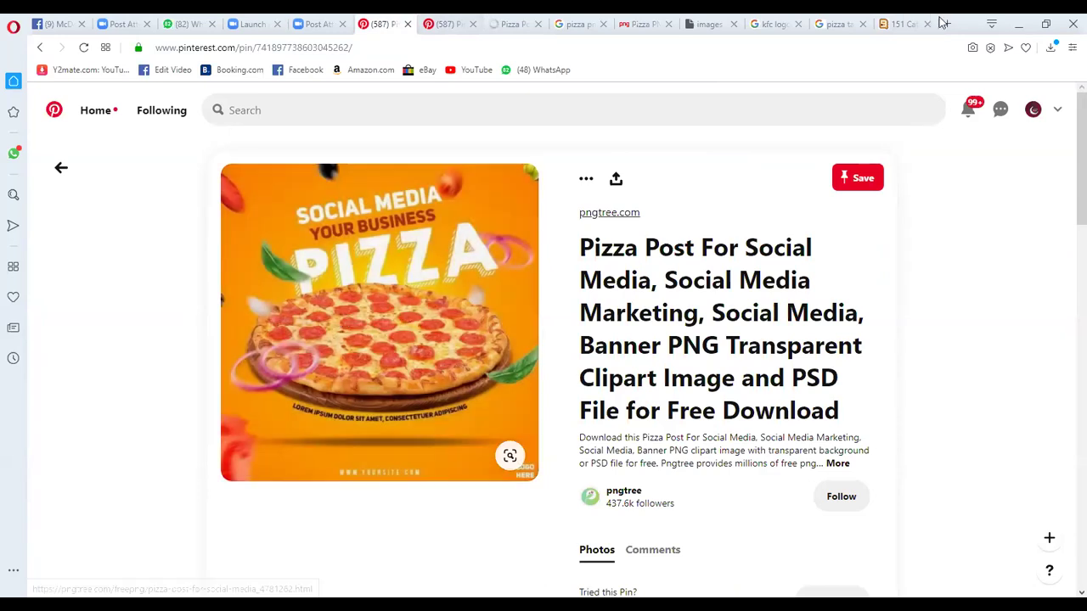
- Search Google for "onion slices png" images in a new tab
click(907, 23)
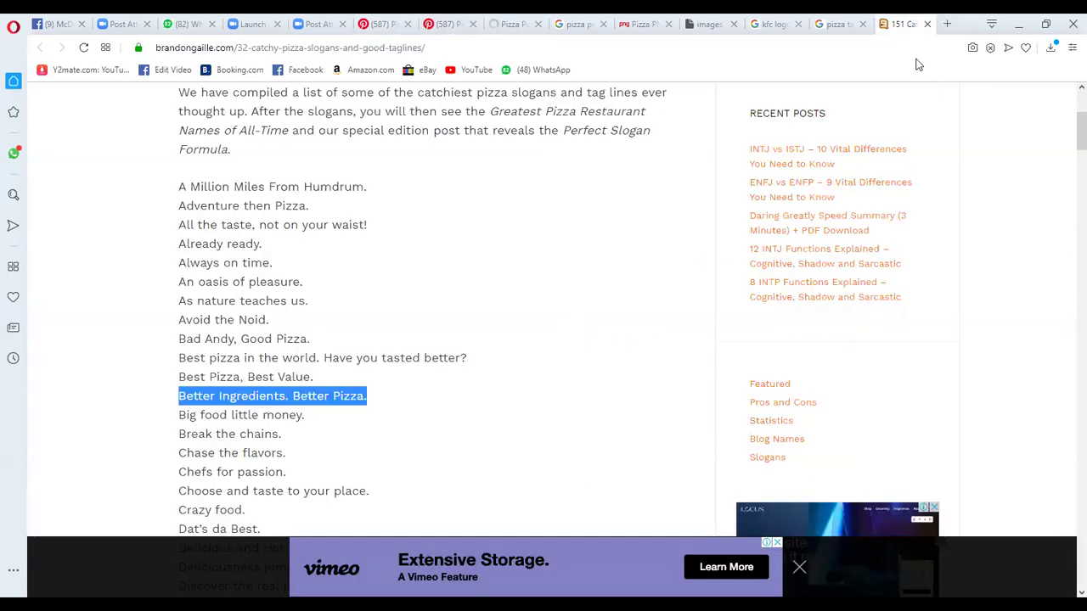
key(ctrl+t)
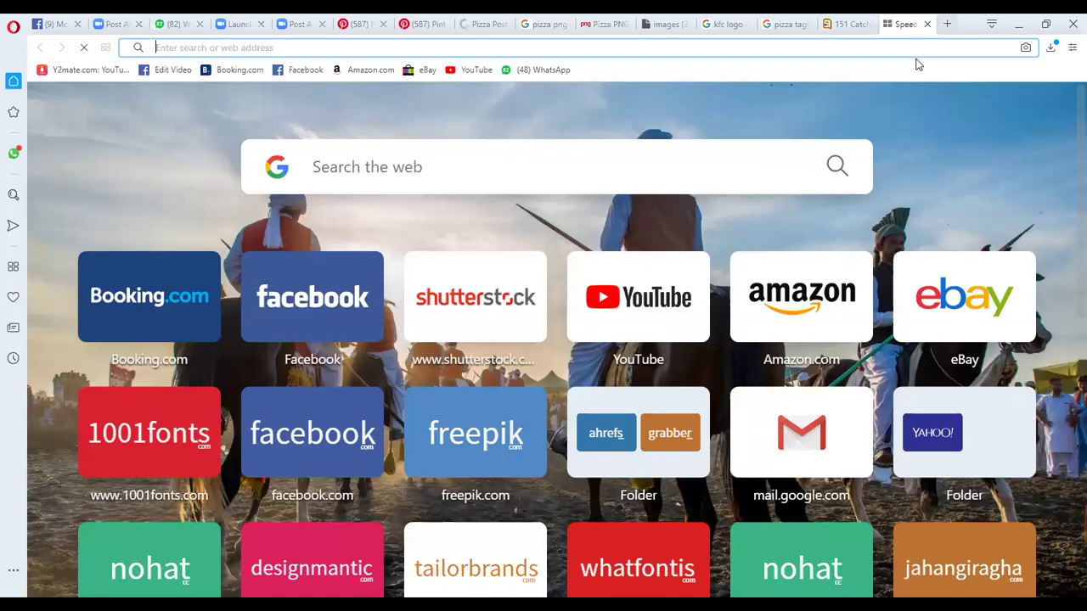
text(onion )
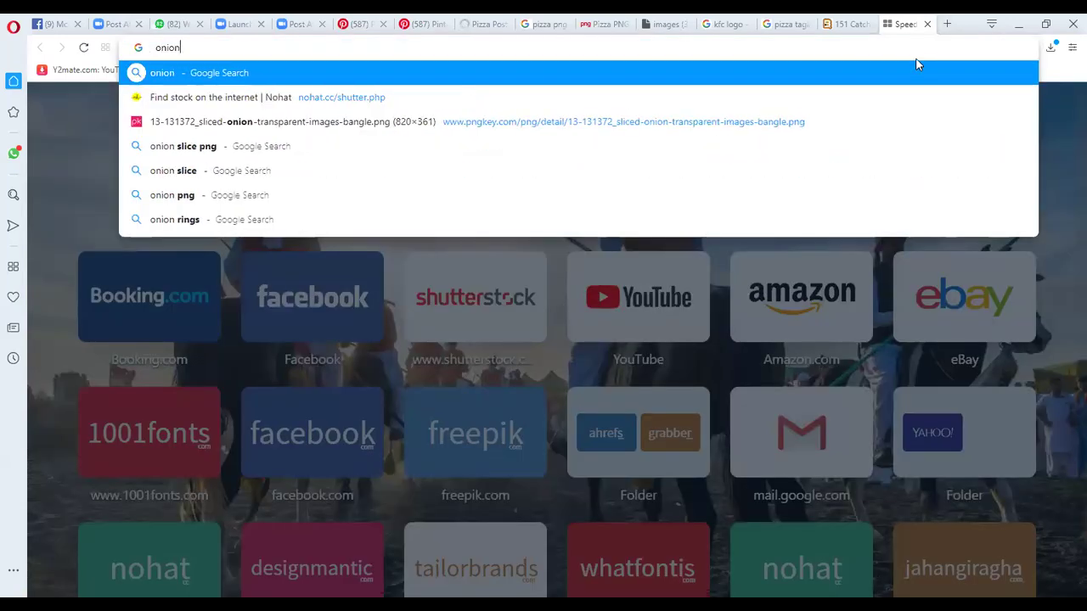
text(slices)
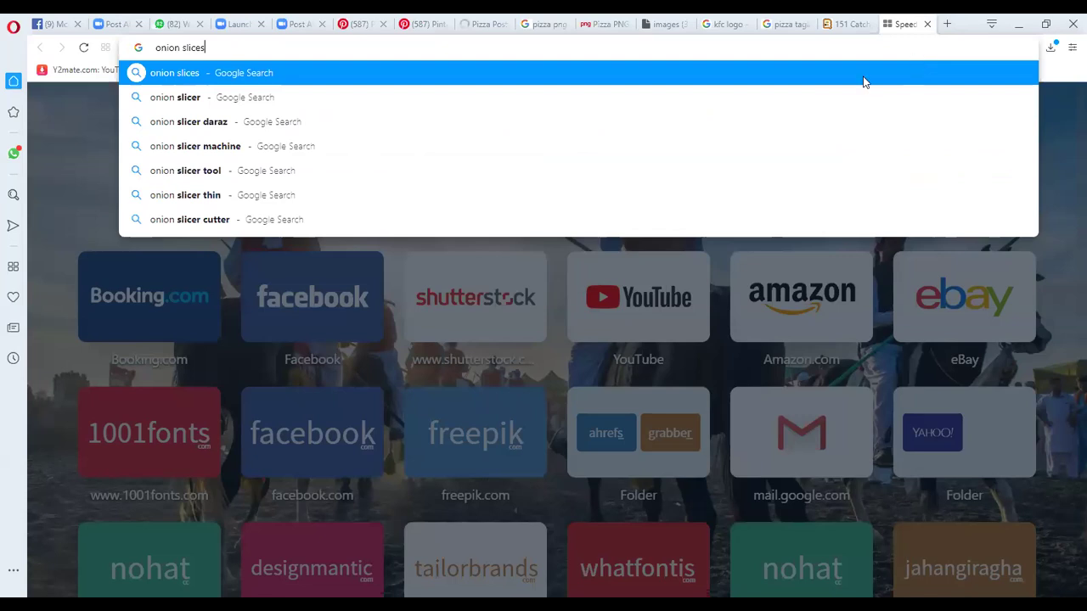
key(Return)
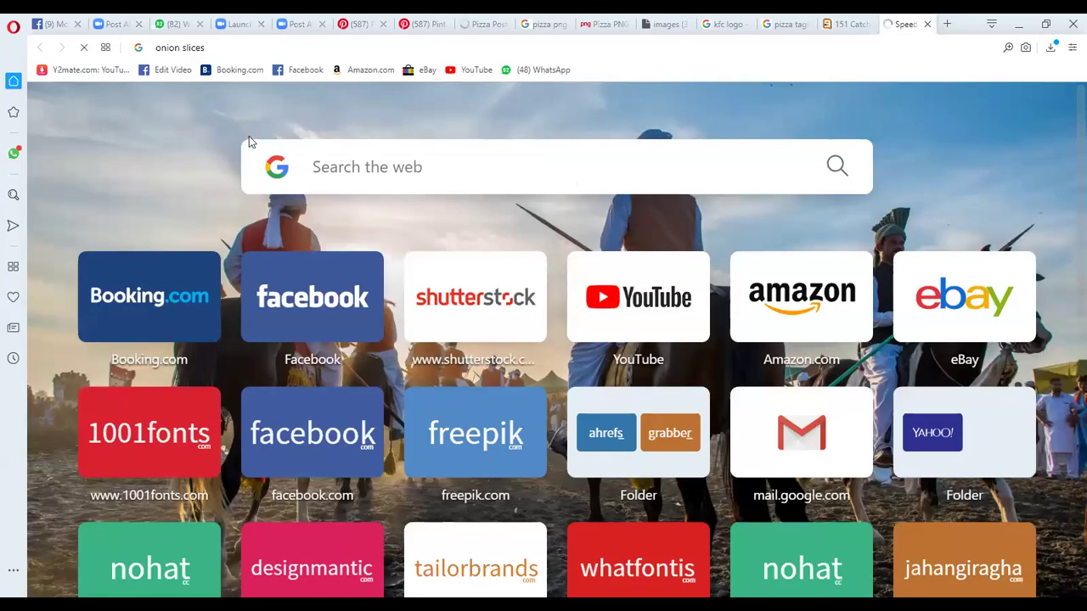
click(218, 115)
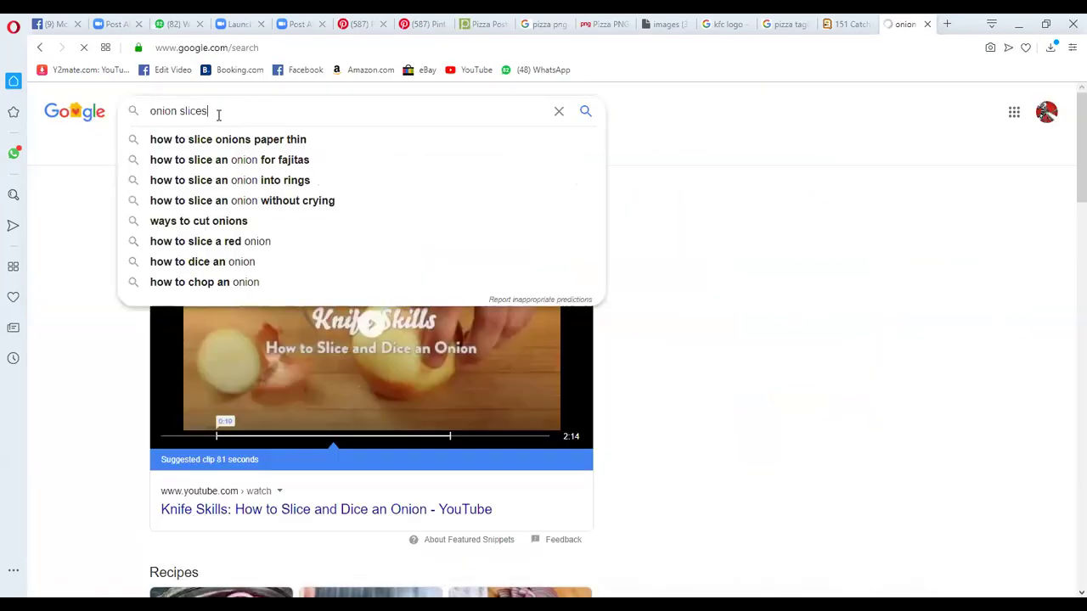
text(pn)
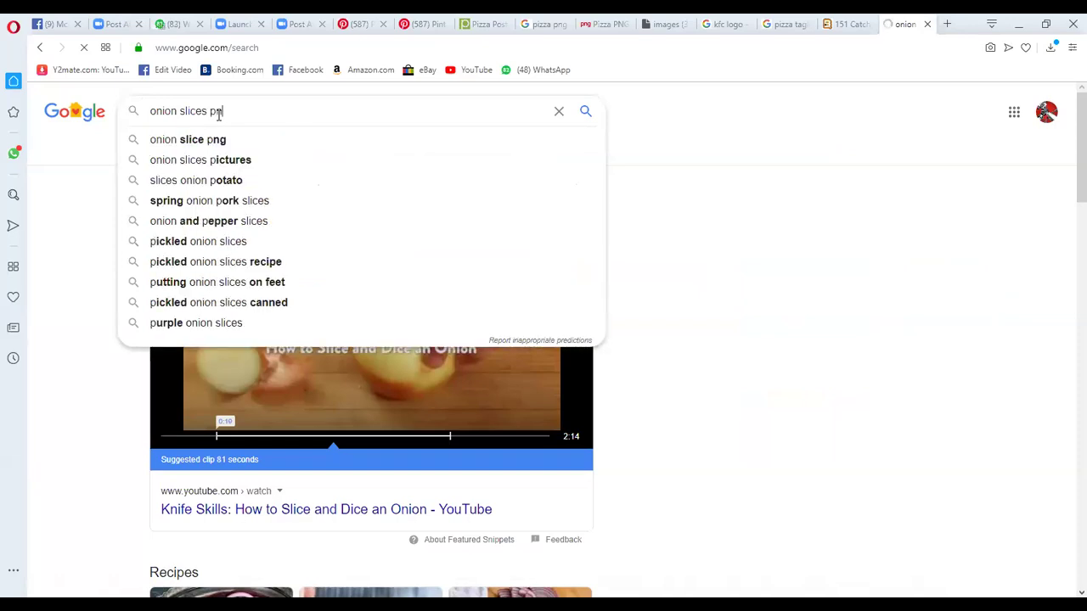
text(g)
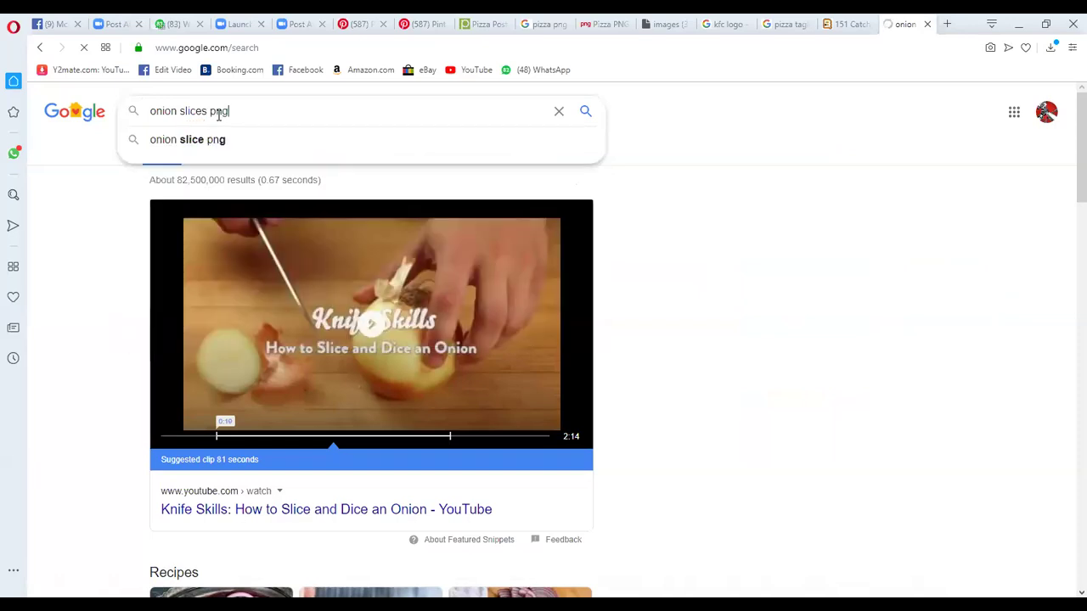
key(Return)
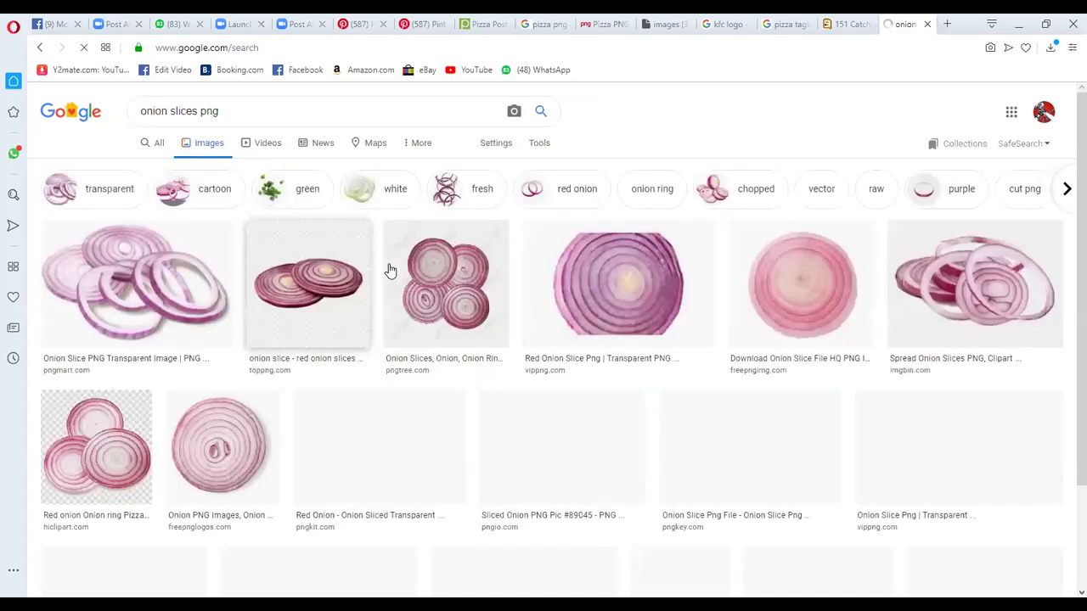
- Pick the halved purple onion from the image results and open its CleanPNG download page in a new tab
scroll(390, 270, down, 5)
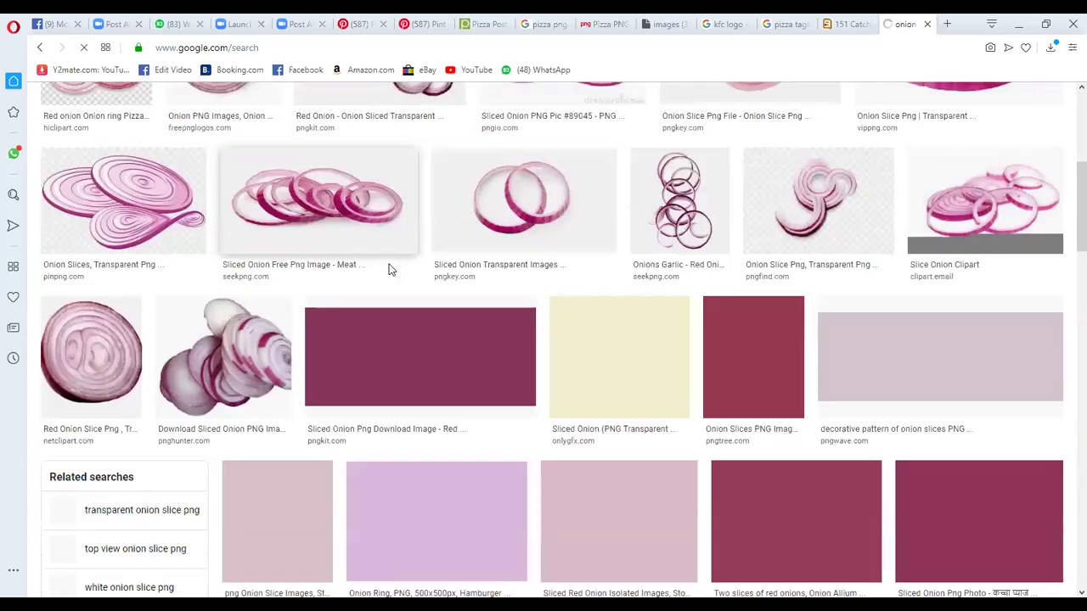
scroll(854, 408, up, 4)
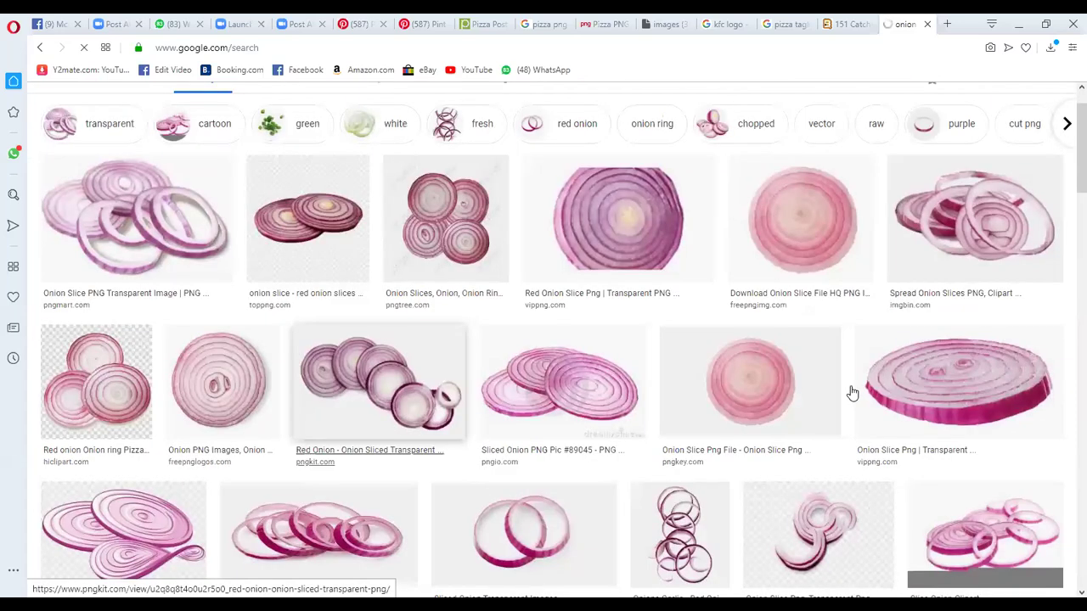
scroll(852, 392, up, 1)
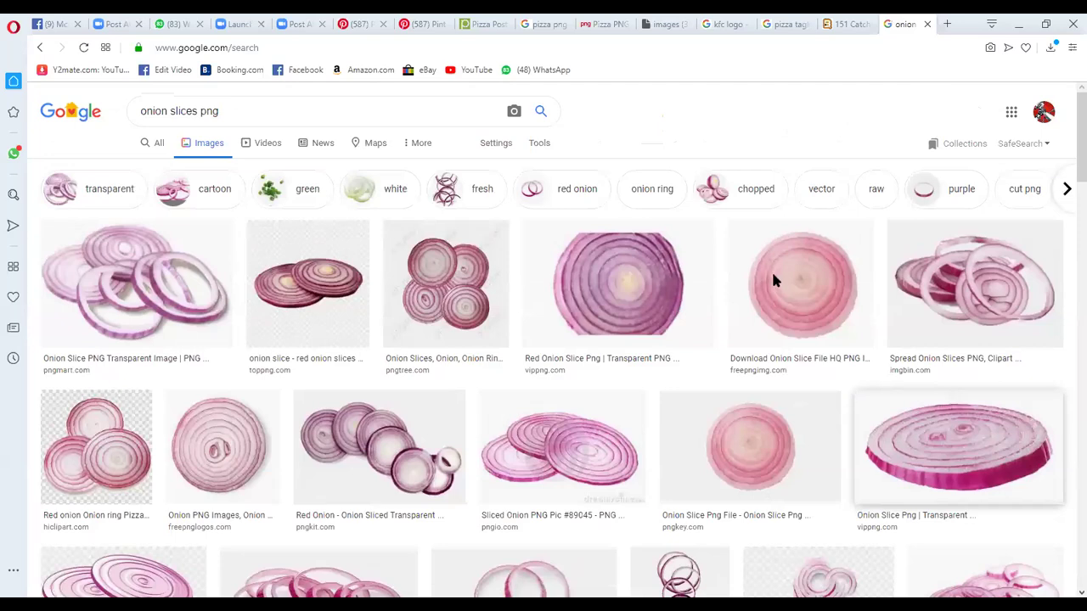
scroll(830, 235, down, 10)
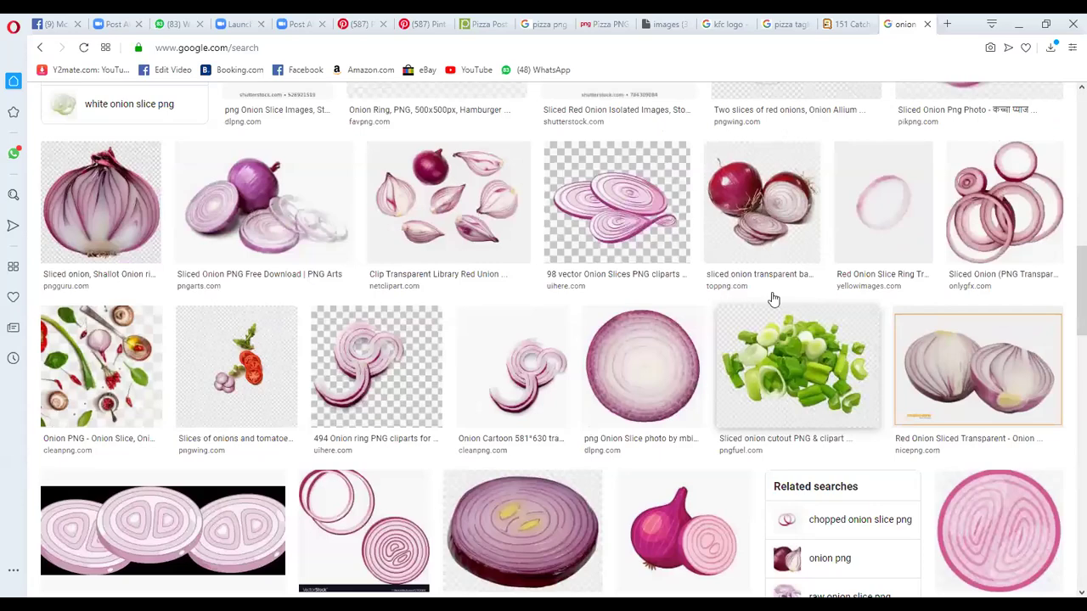
click(815, 151)
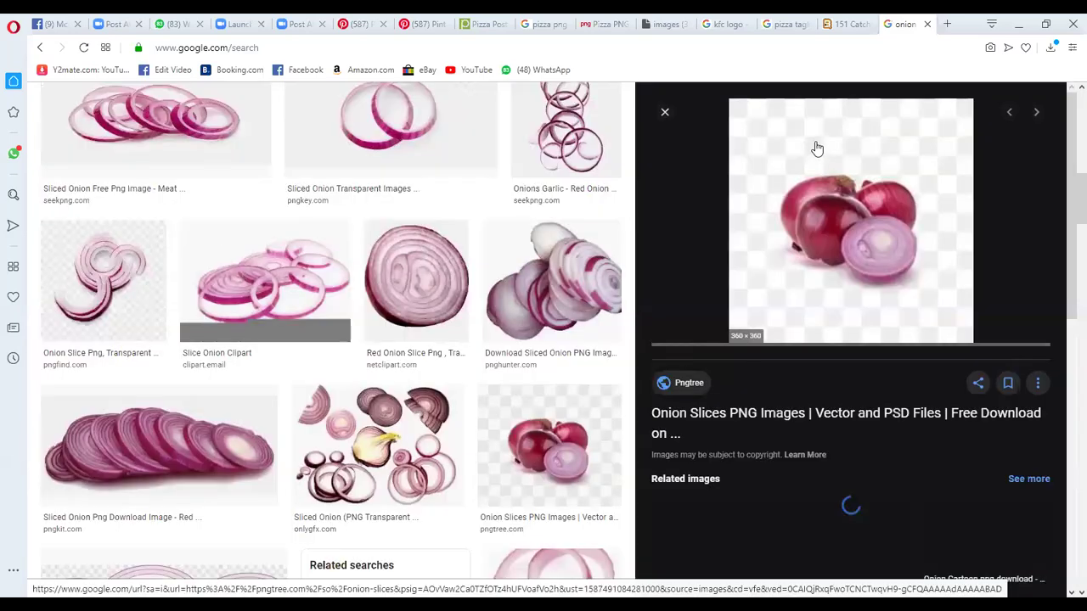
right_click(752, 350)
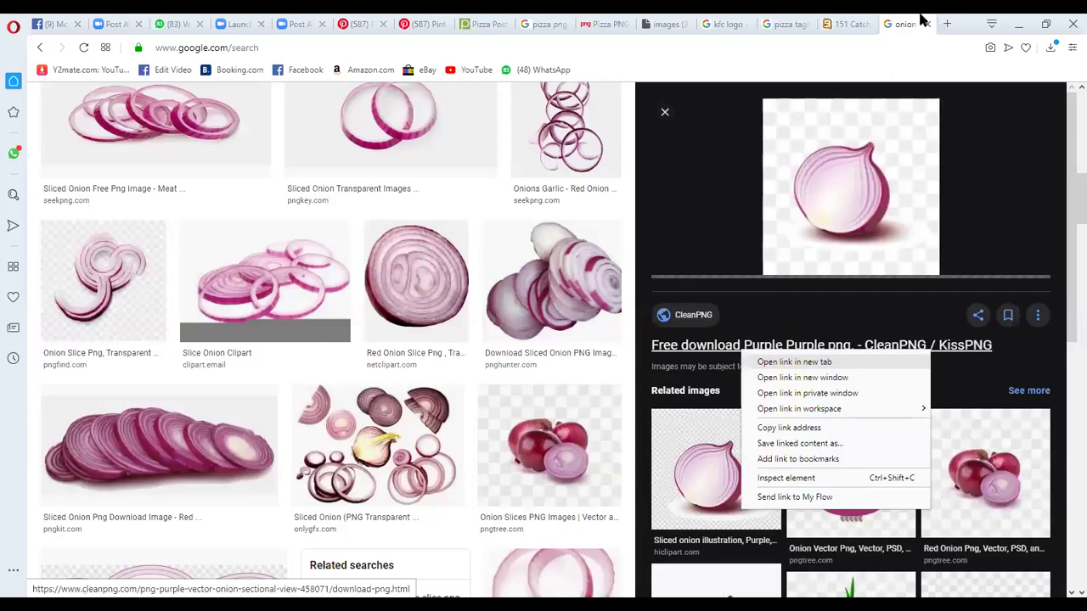
key(Return)
click(920, 16)
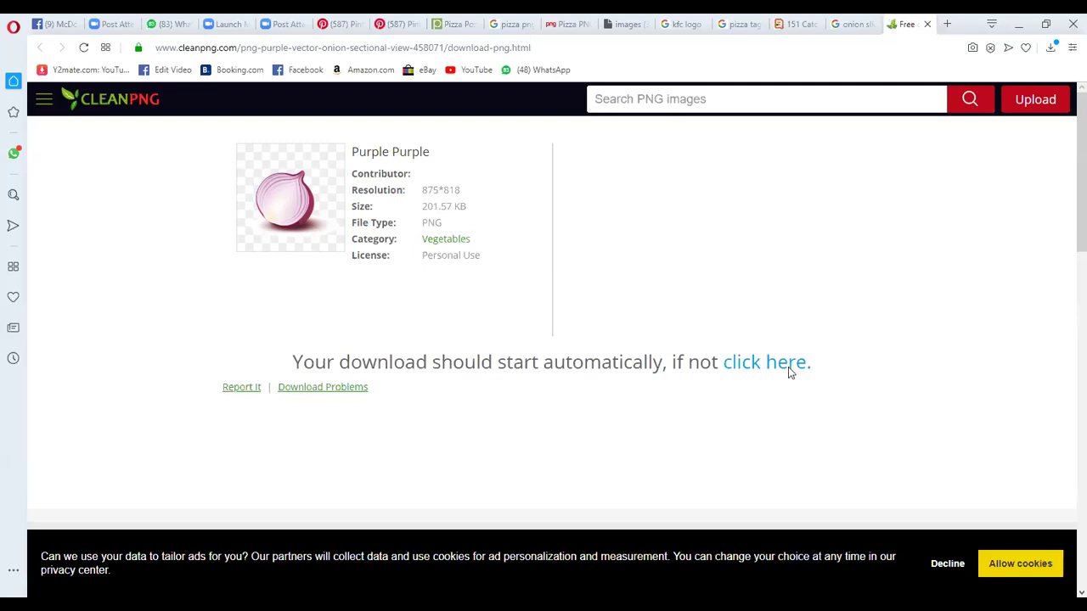
- Download the halved onion PNG, passing the robot check, and place it in the Photoshop post above the end of "Ingredients."
click(788, 368)
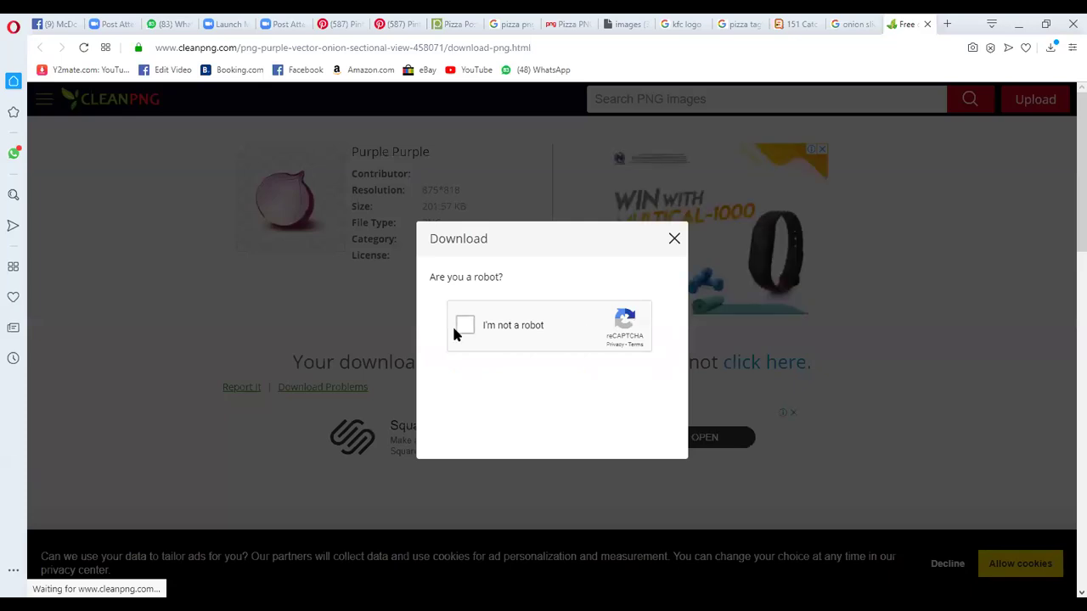
click(457, 327)
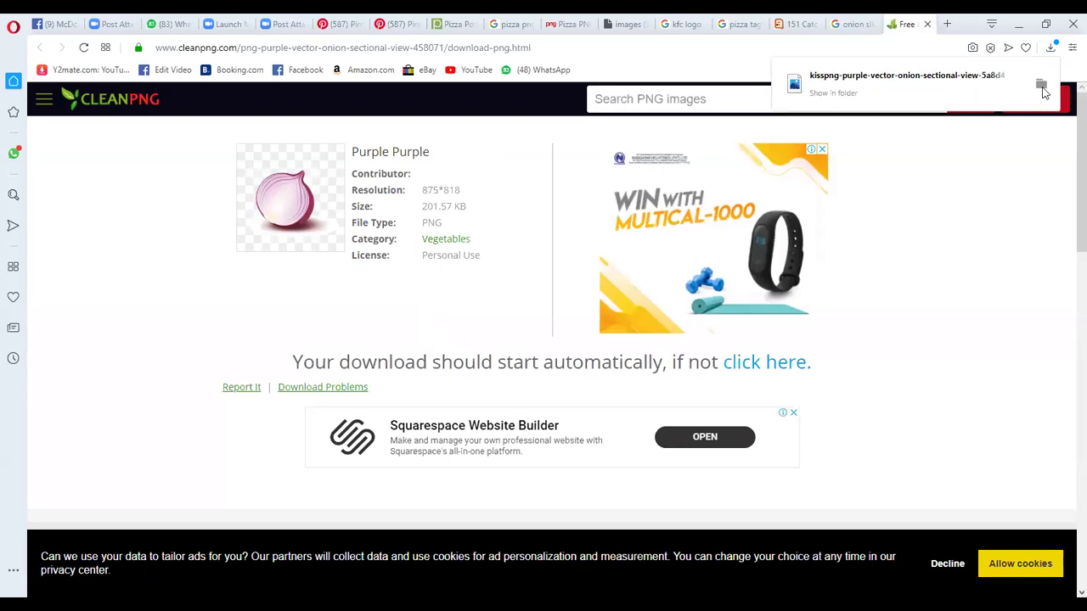
click(1042, 86)
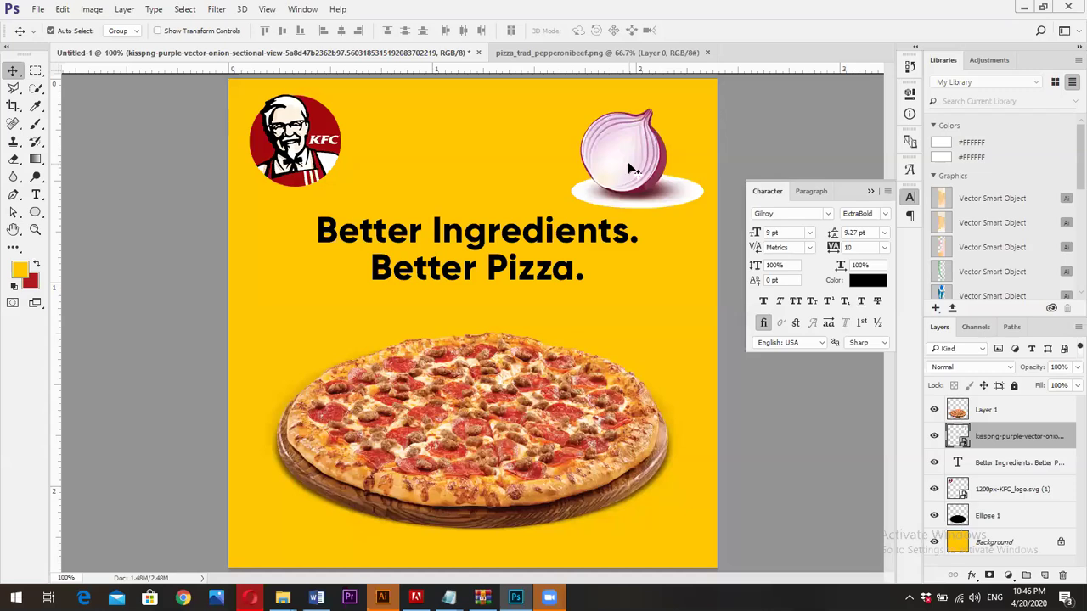
drag(629, 168, 632, 175)
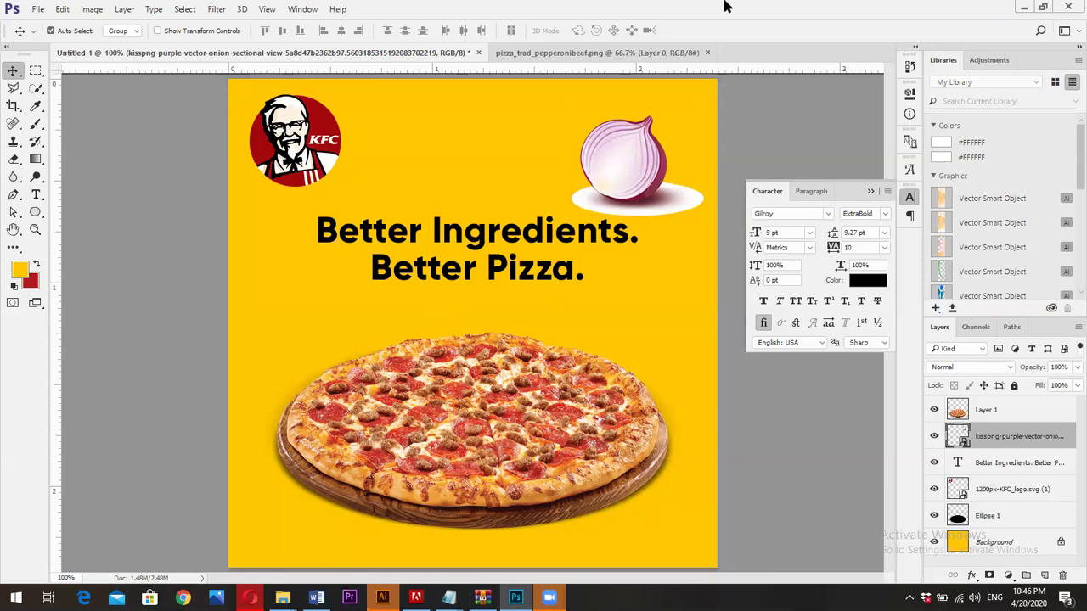
- Switch back to Opera and view the reference pizza pin on Pinterest again
key(alt+Tab)
key(ctrl+Tab)
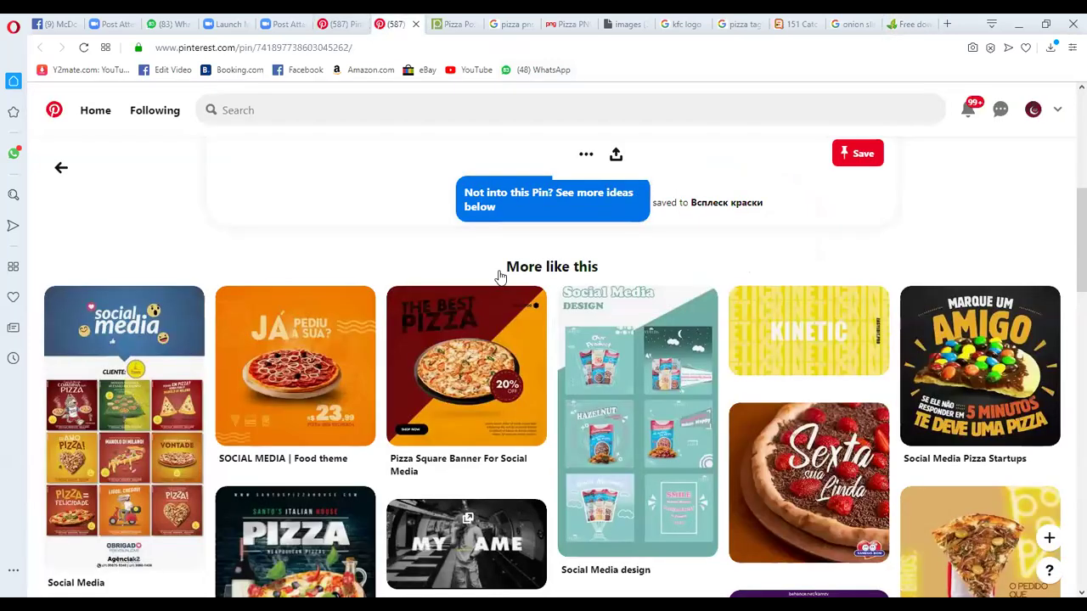
key(ctrl+shift+Tab)
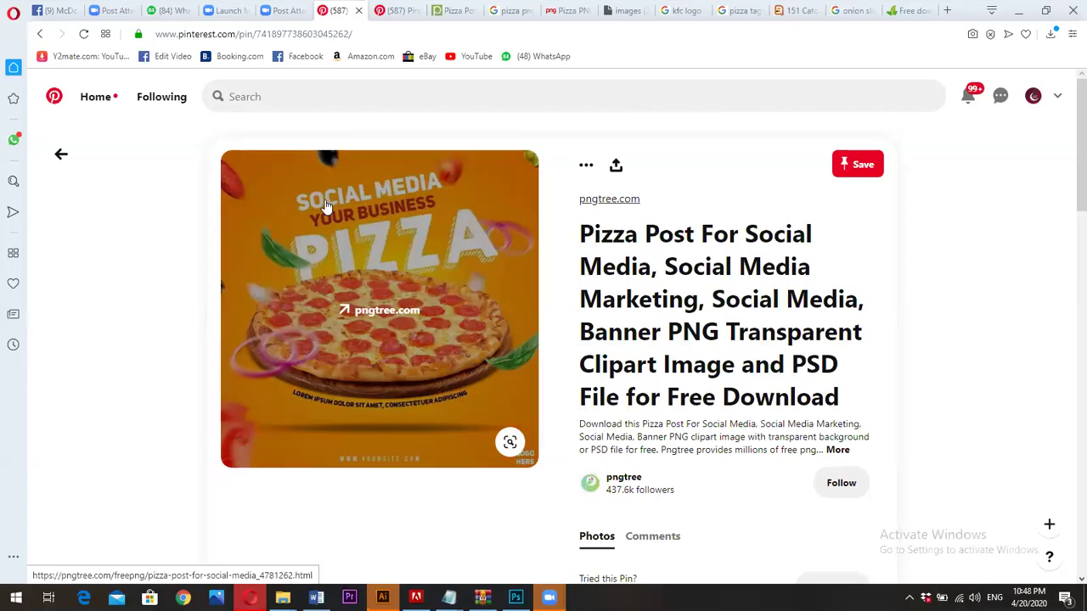
- Search Pinterest for "travel social post design" and open the Traveling Discount Offer Social Media Post Template pin
click(268, 94)
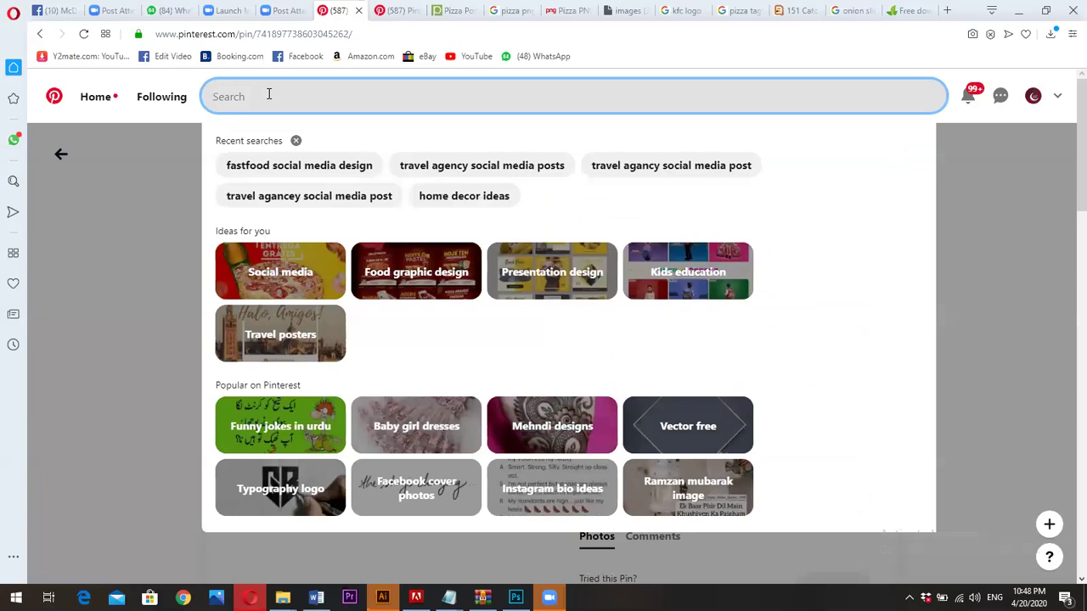
text(travel so)
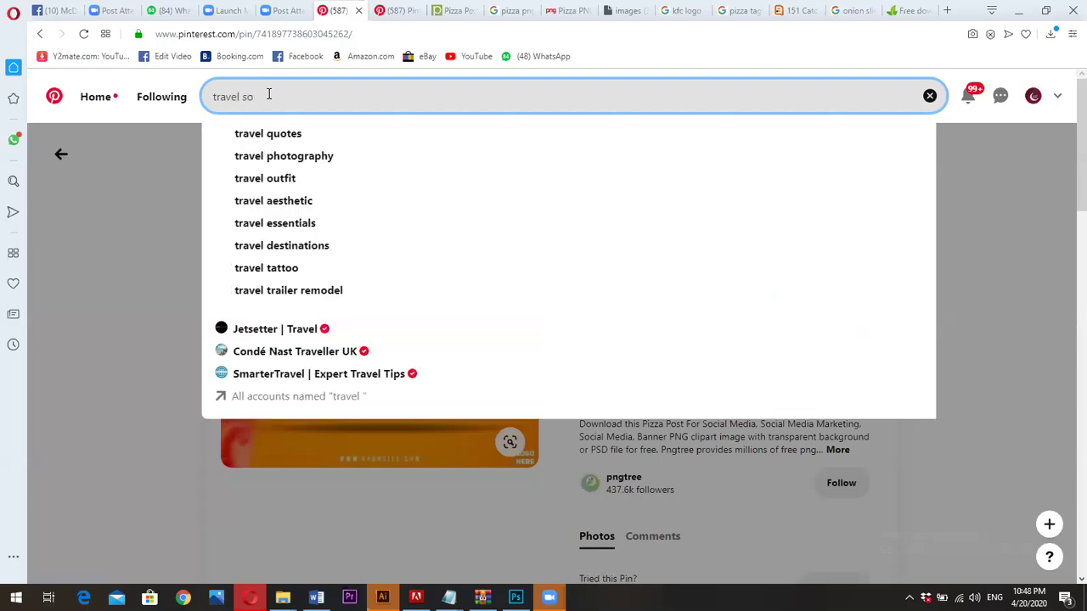
text(c)
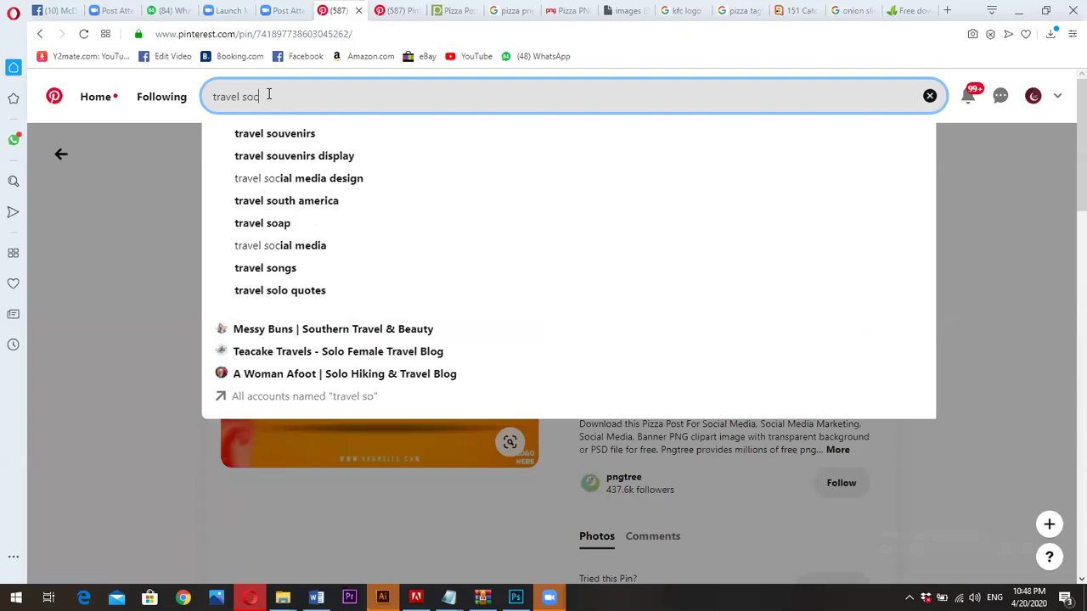
text(ial post)
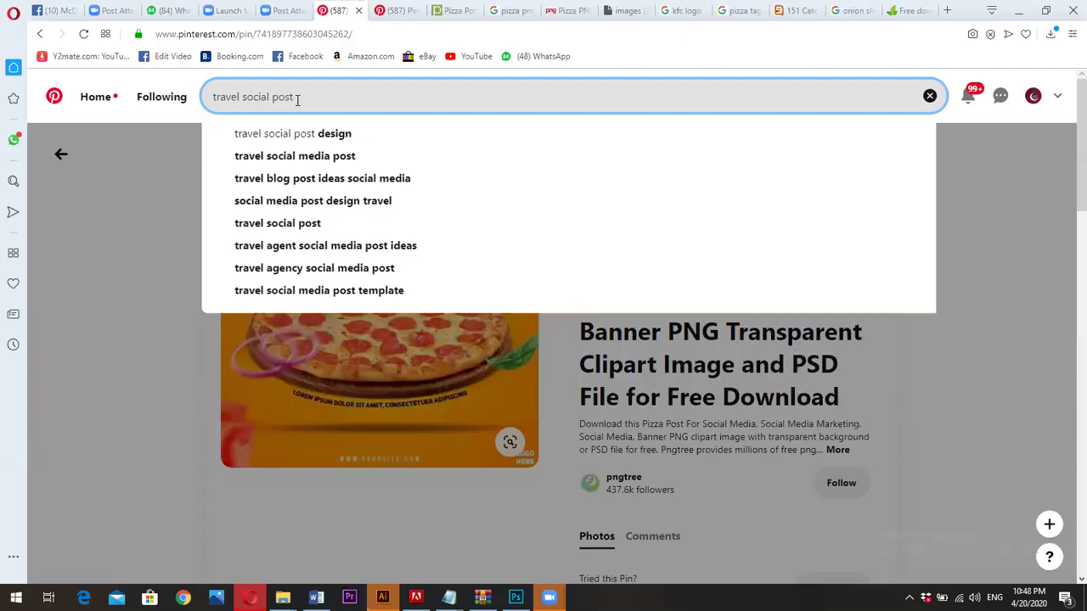
click(332, 134)
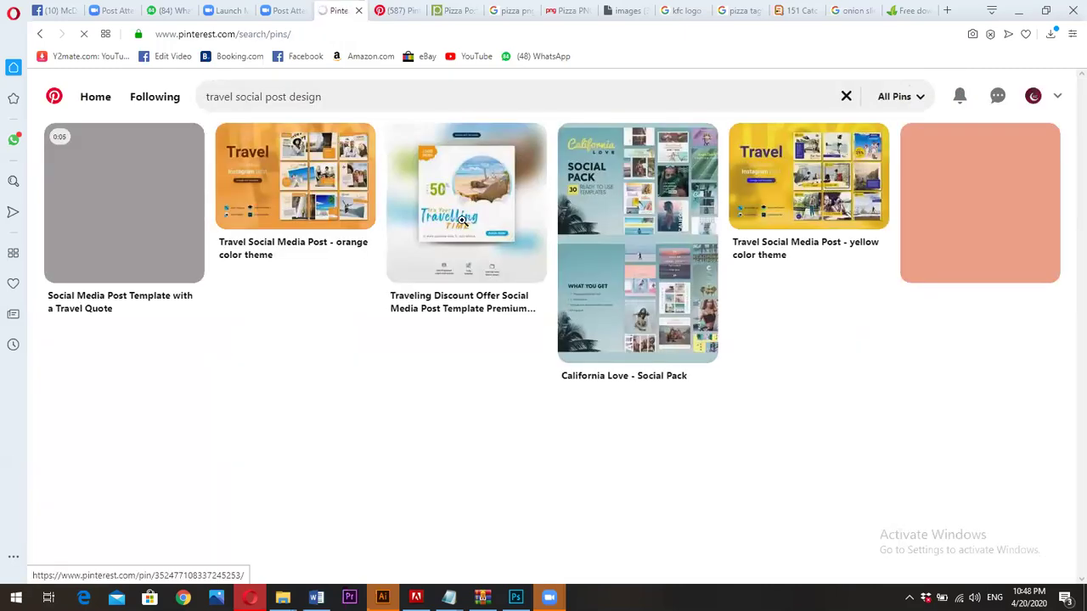
click(462, 219)
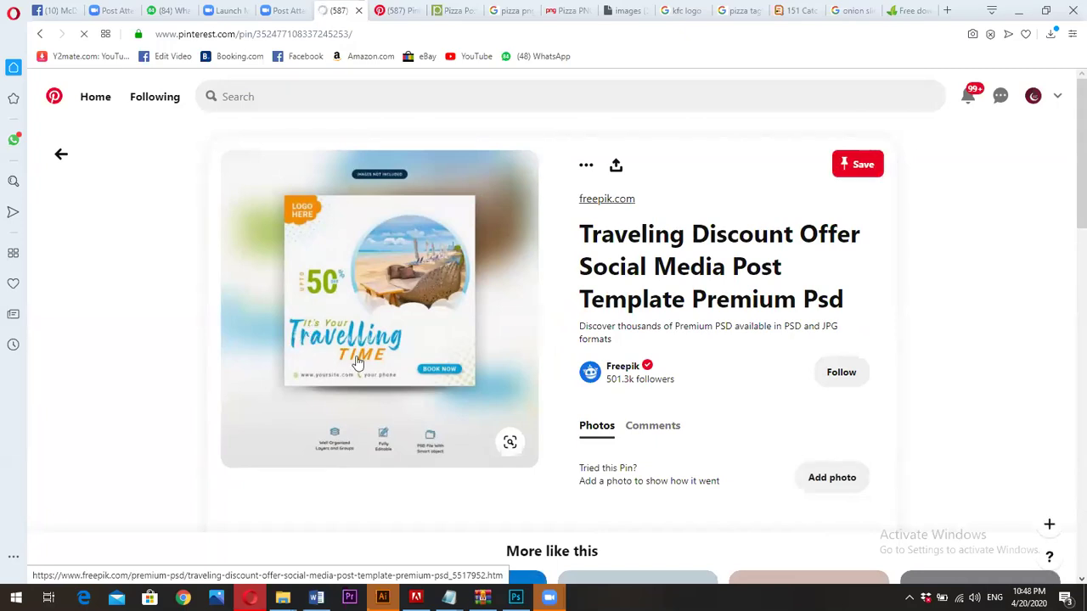
- Search the web for "travel tagline" in a new tab
click(909, 9)
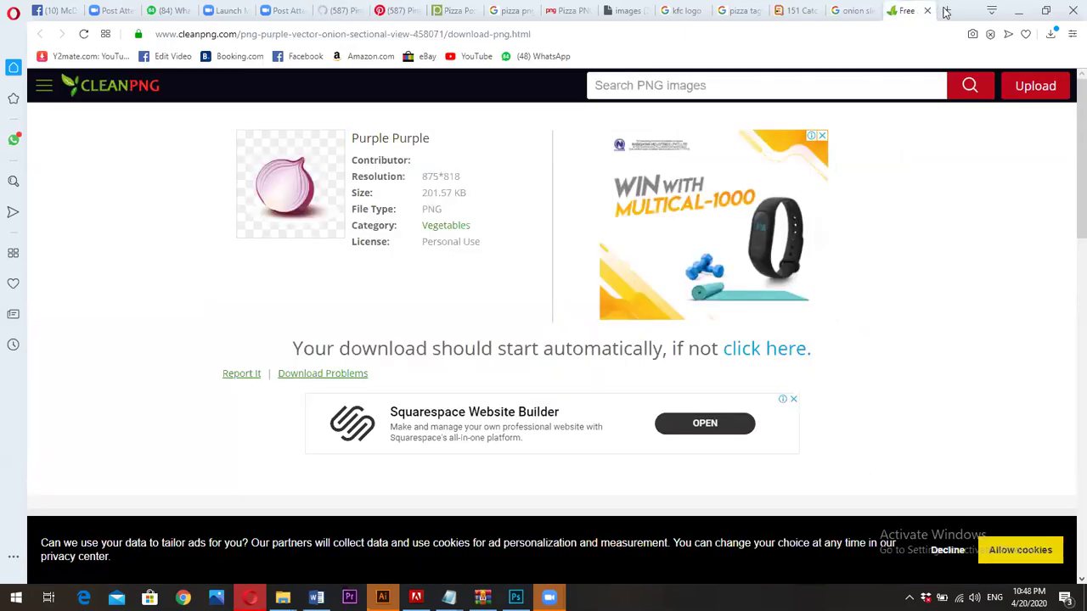
click(945, 10)
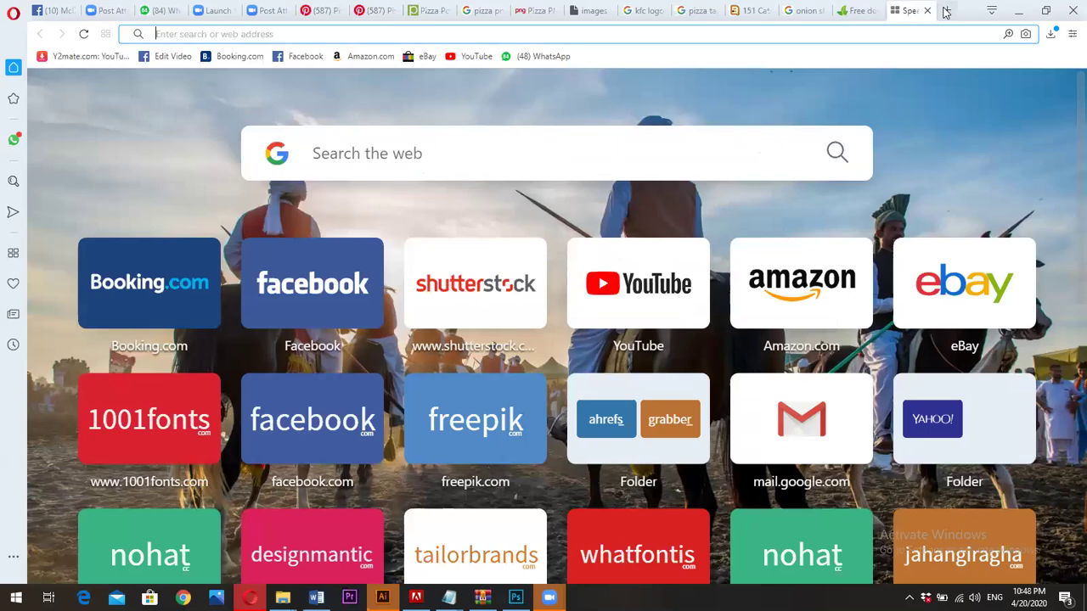
text(travel tagline)
key(Return)
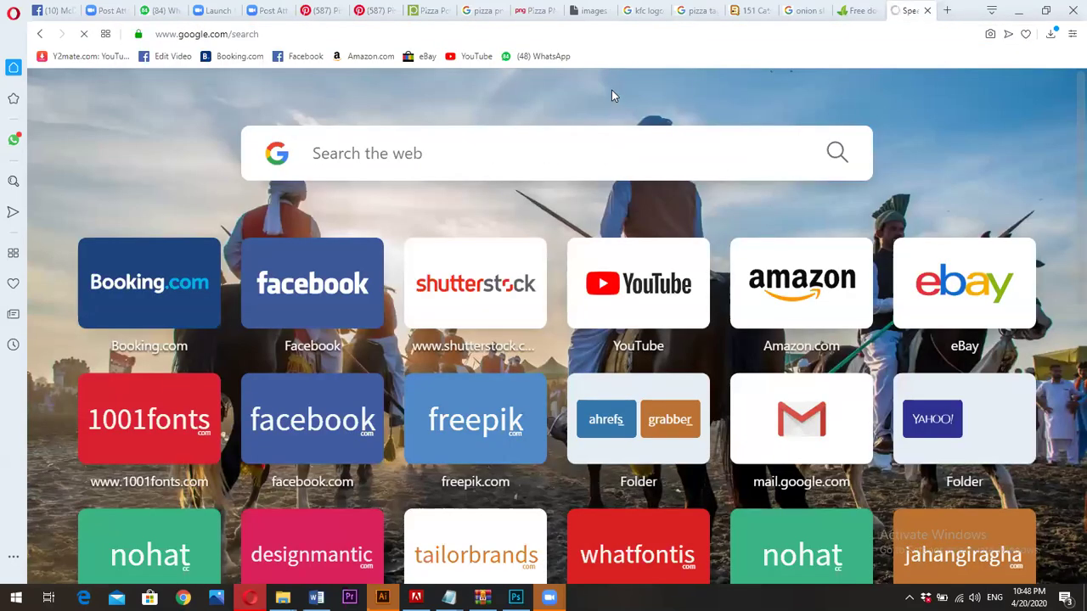
- Open the travelobiz article "401 Unique Slogans for Travel Companies" from the search results and view its slogan list
scroll(313, 292, down, 2)
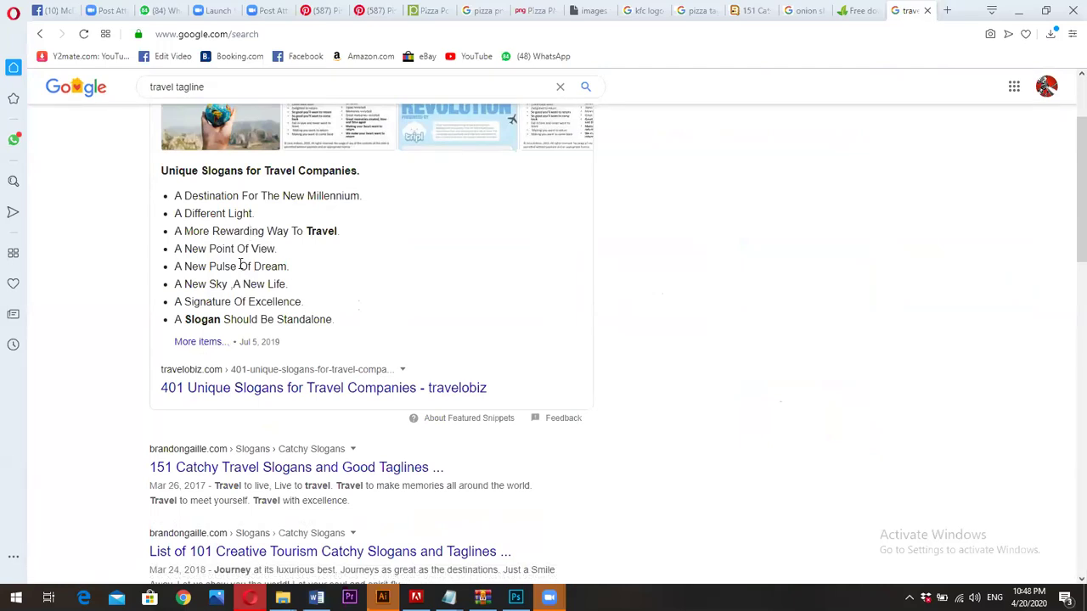
click(267, 388)
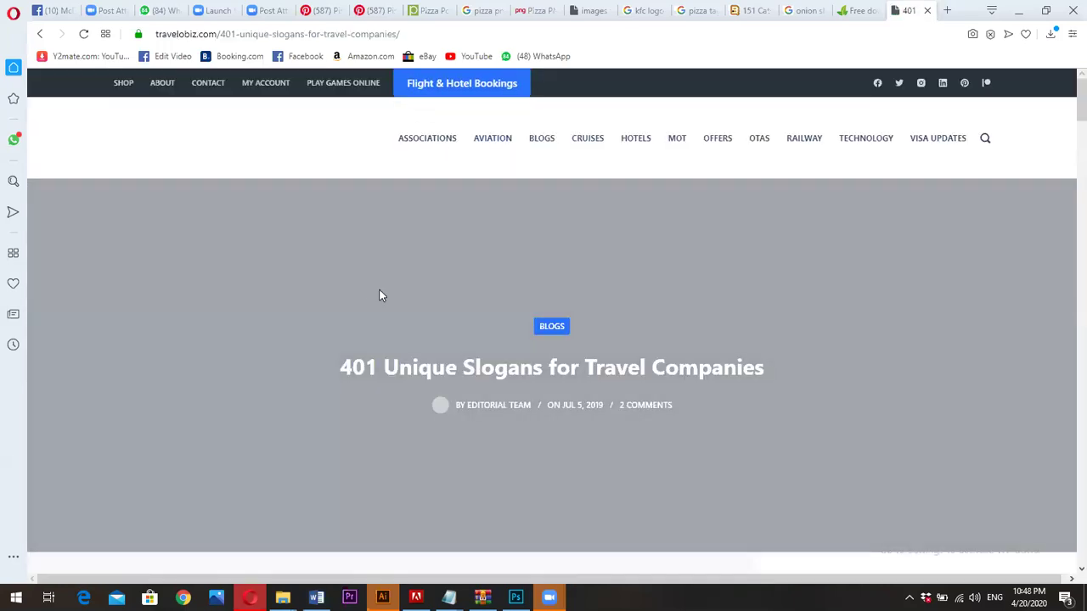
scroll(378, 294, down, 7)
scroll(379, 294, down, 3)
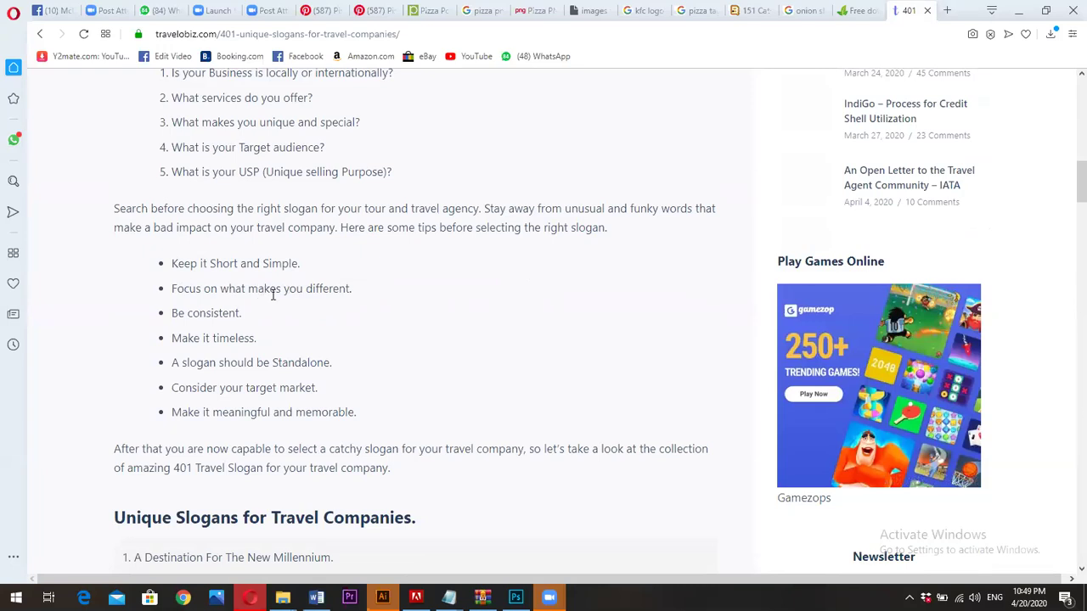
scroll(272, 318, down, 5)
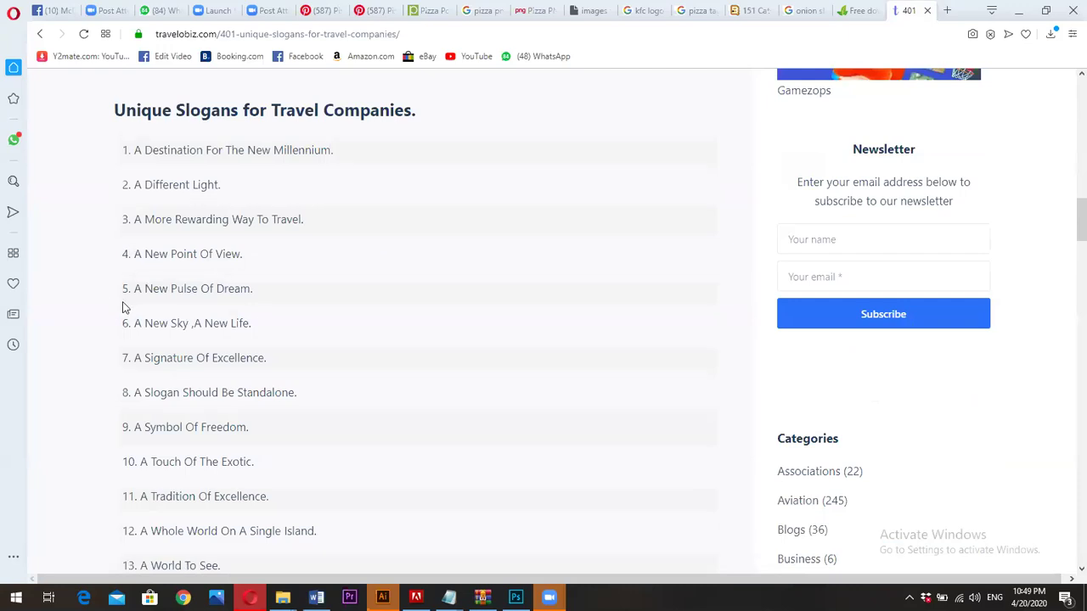
- Revisit the open onion image results and the Pinterest pizza designs, and return to the travel slogans article
click(837, 8)
click(802, 10)
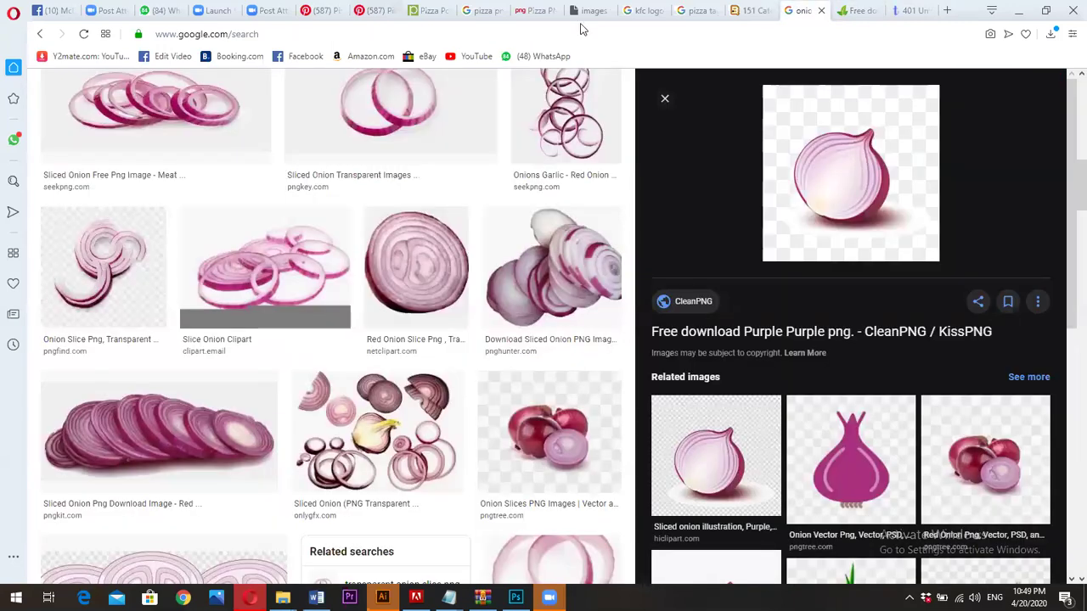
key(ctrl+Tab)
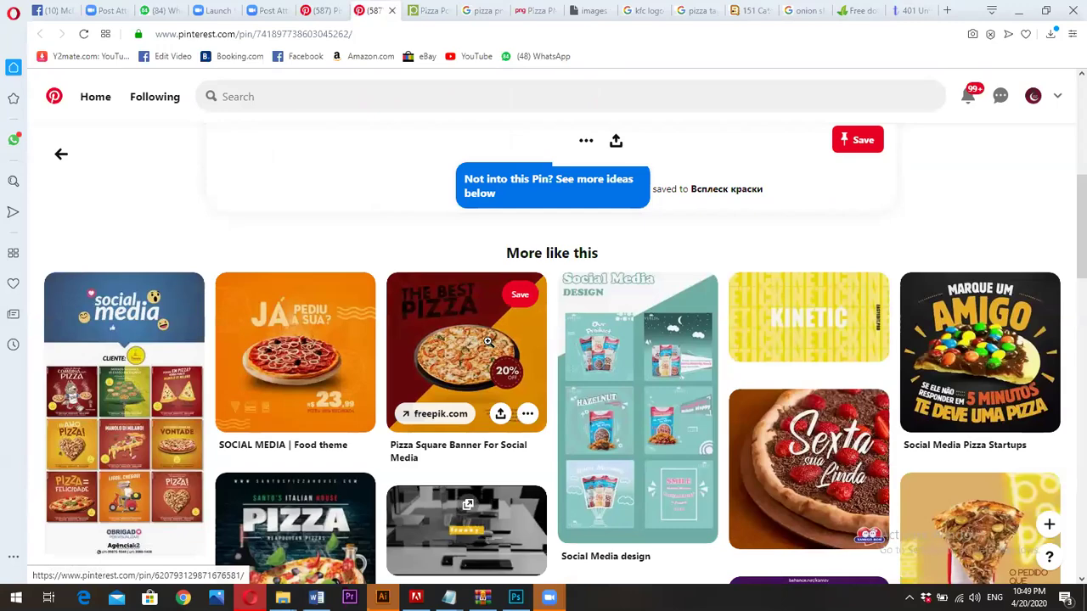
click(907, 8)
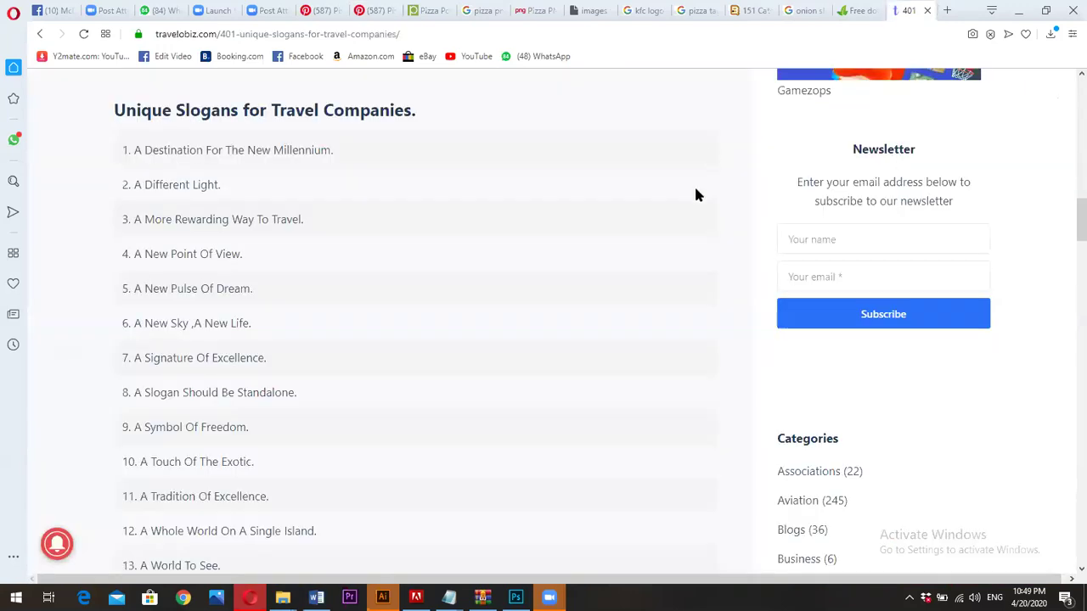
click(714, 263)
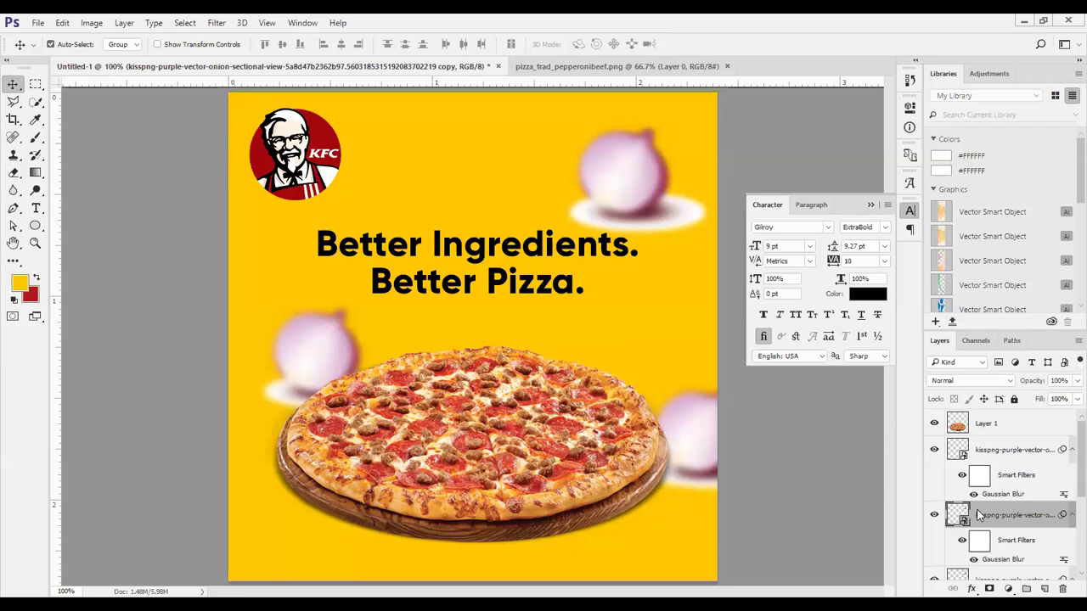
- In Photoshop, replace the upper and left blurred onions with a freshly placed onion PNG, scaled down and moved over the end of "Ingredients."
key(Delete)
key(Delete)
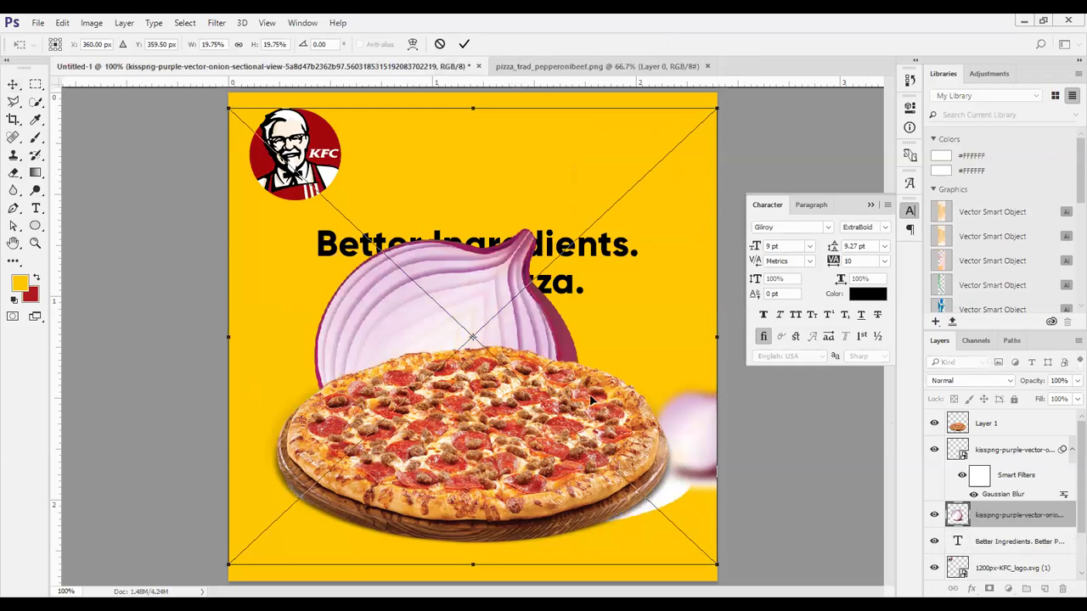
drag(710, 563, 577, 433)
click(463, 43)
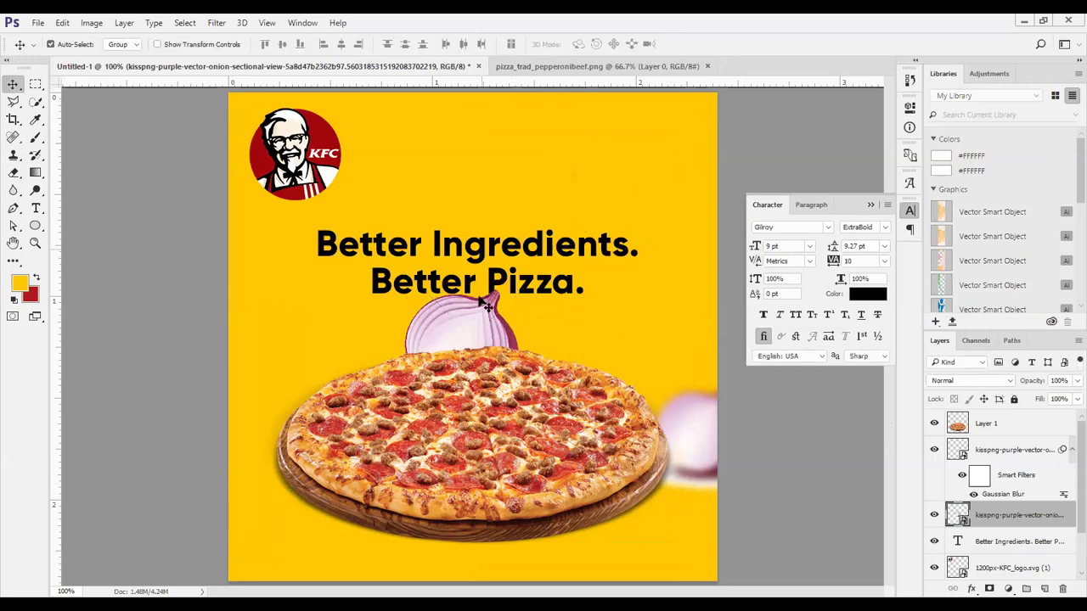
drag(510, 267, 610, 154)
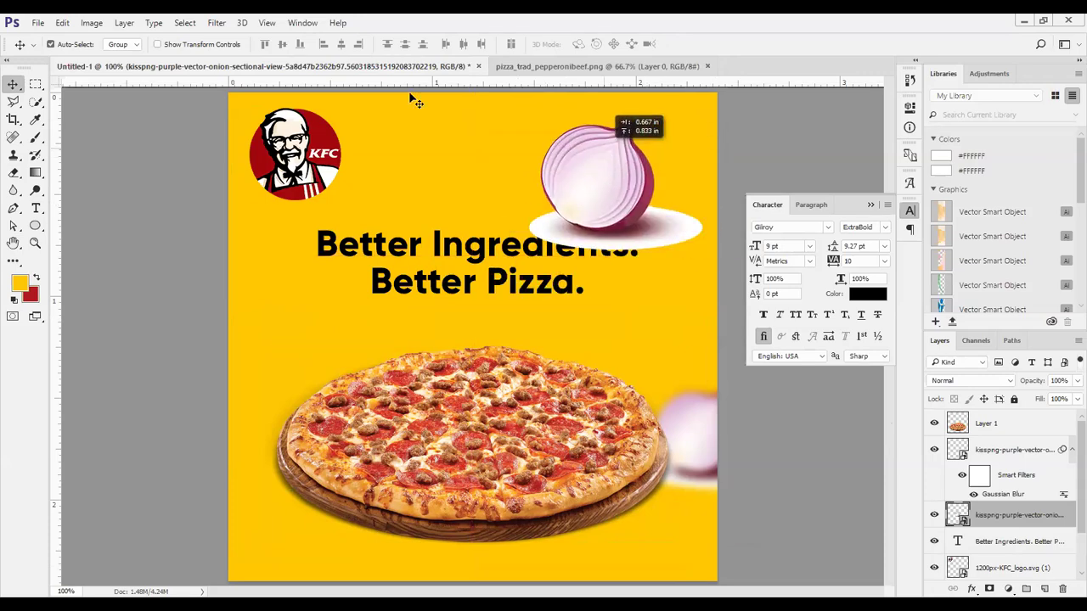
drag(416, 101, 416, 102)
- Apply a Gaussian Blur with a 5-pixel radius to the onion above the tagline
key(alt+t)
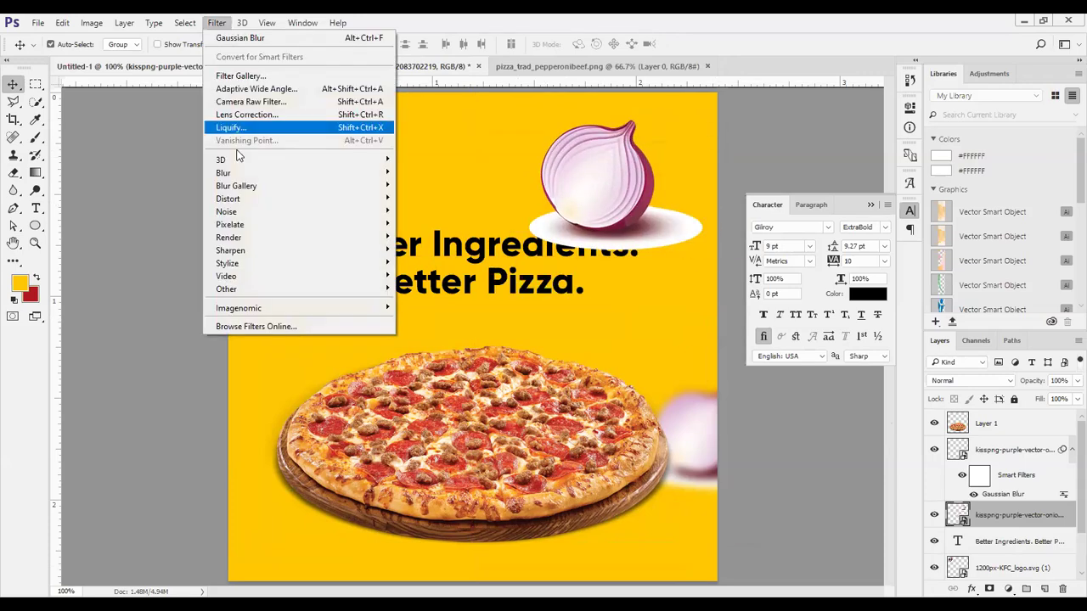
mouse_move(245, 179)
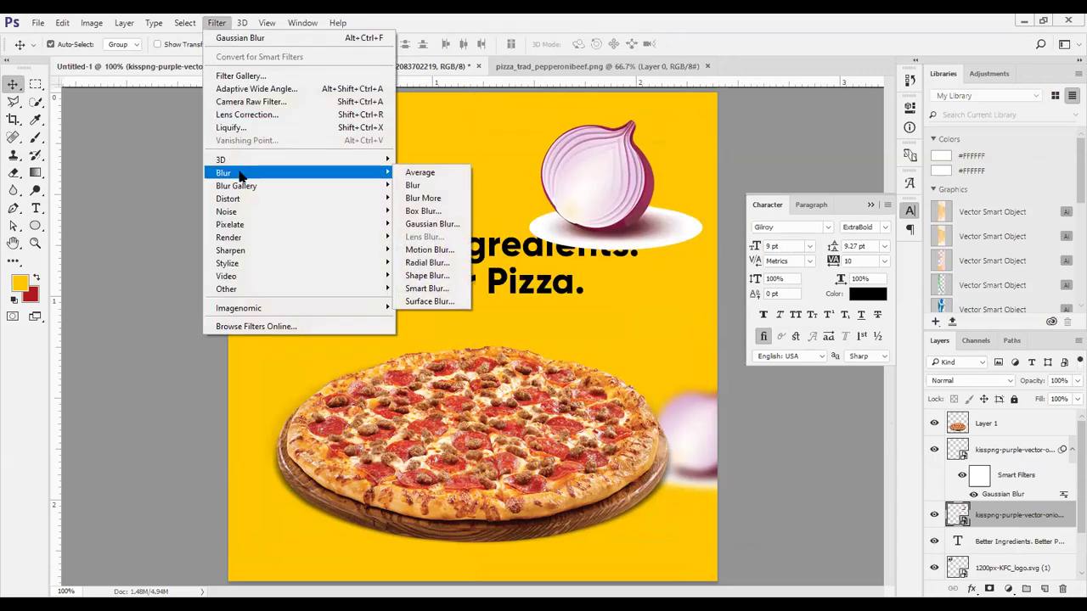
click(438, 225)
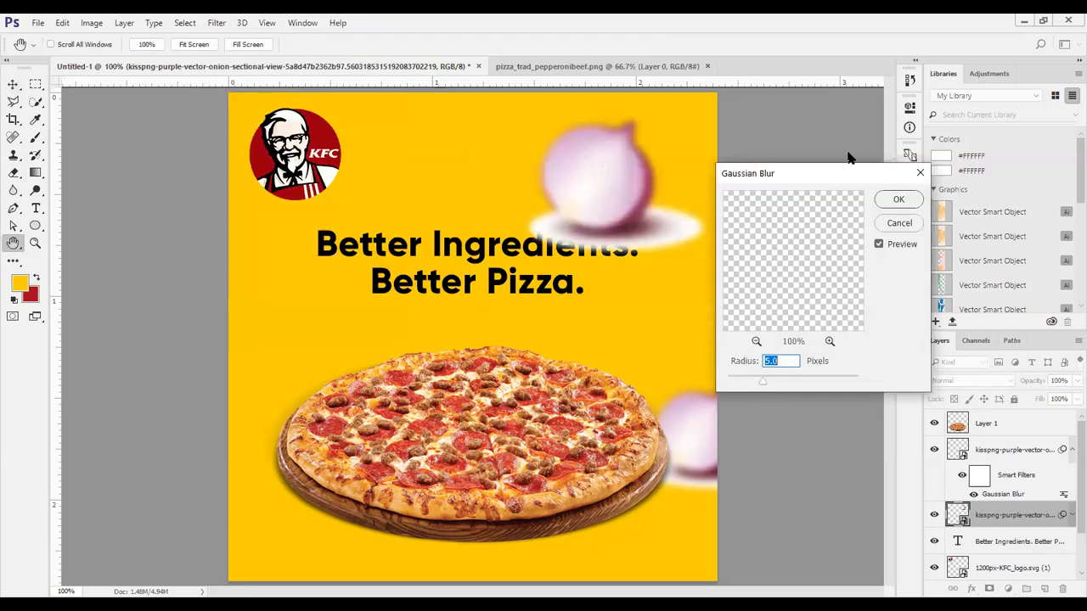
text(7)
drag(859, 75, 881, 29)
drag(853, 234, 832, 239)
double_click(858, 215)
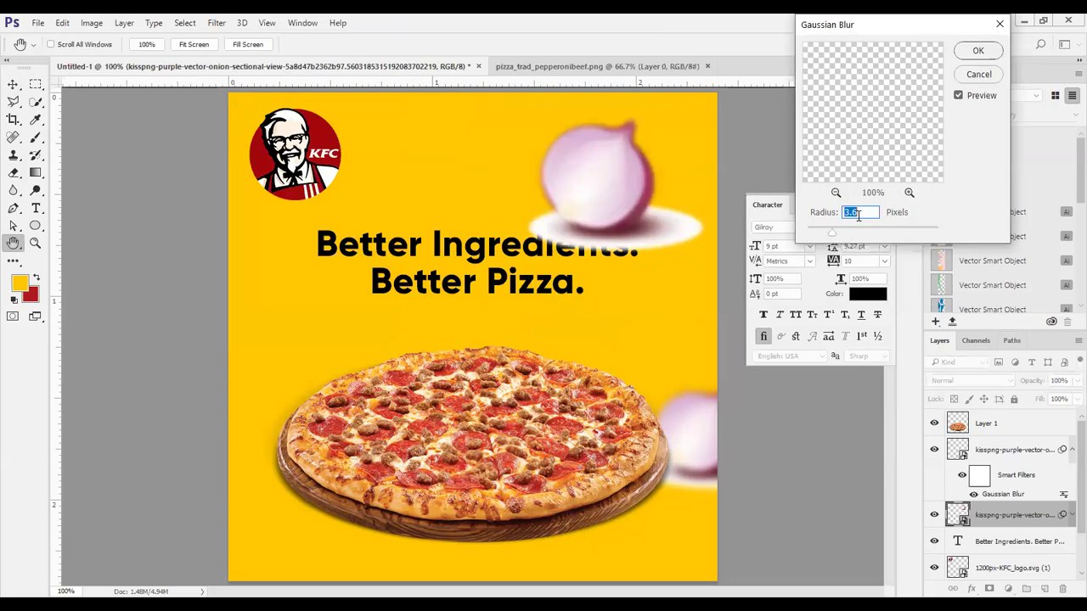
text(5)
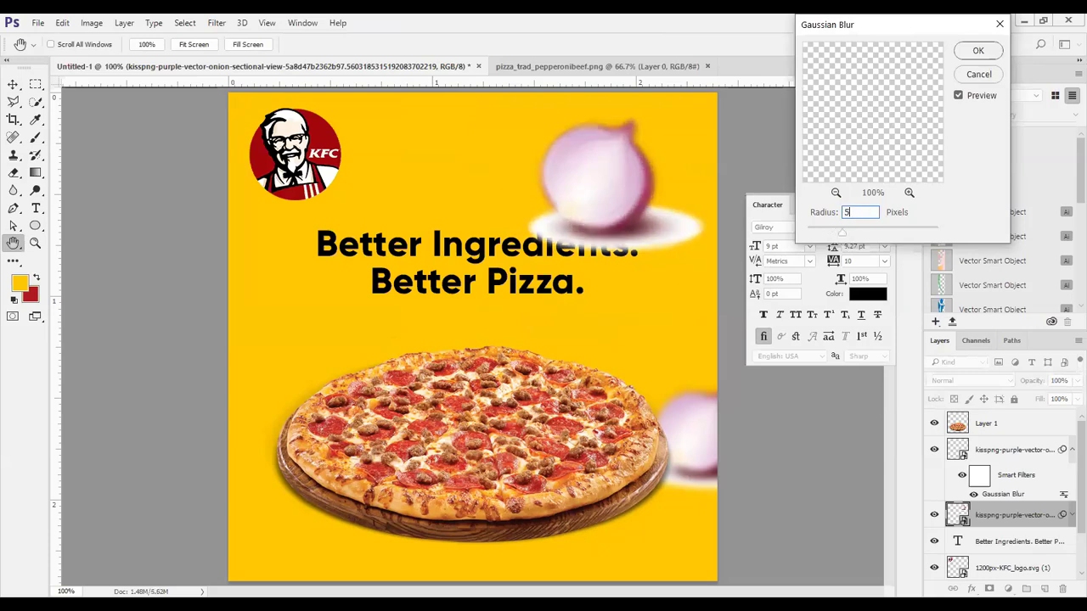
click(979, 53)
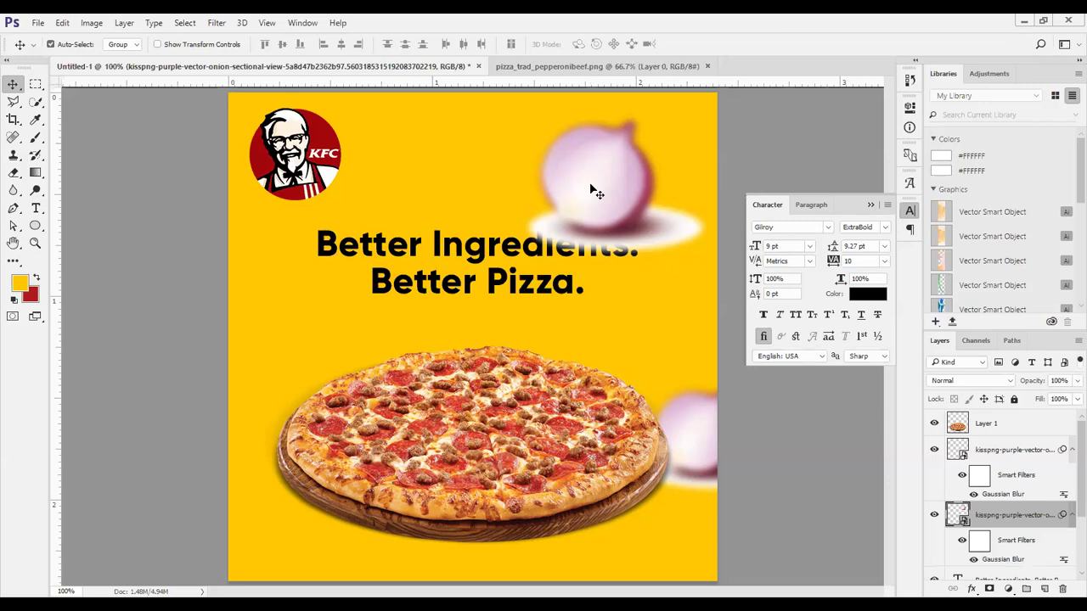
- Hide the blurred onion above the tagline and select the pizza layer
click(934, 514)
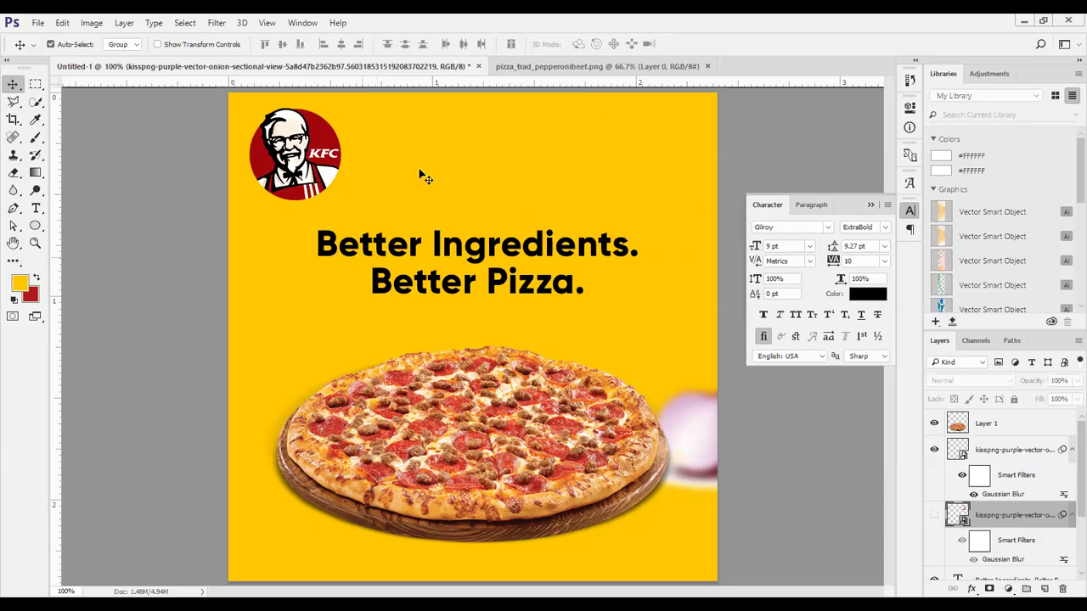
click(1020, 427)
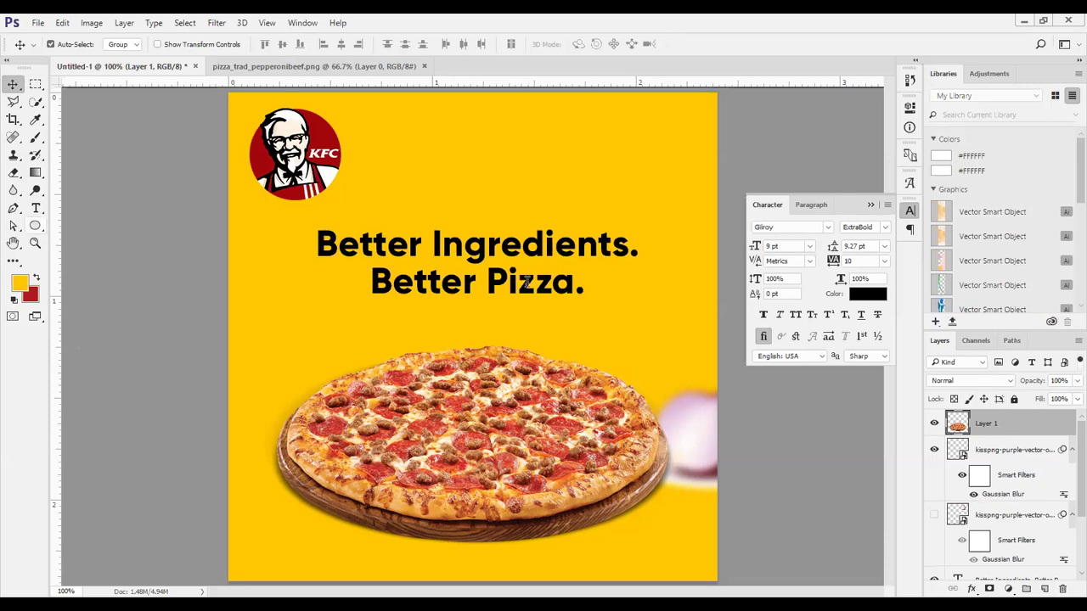
key(t)
click(536, 205)
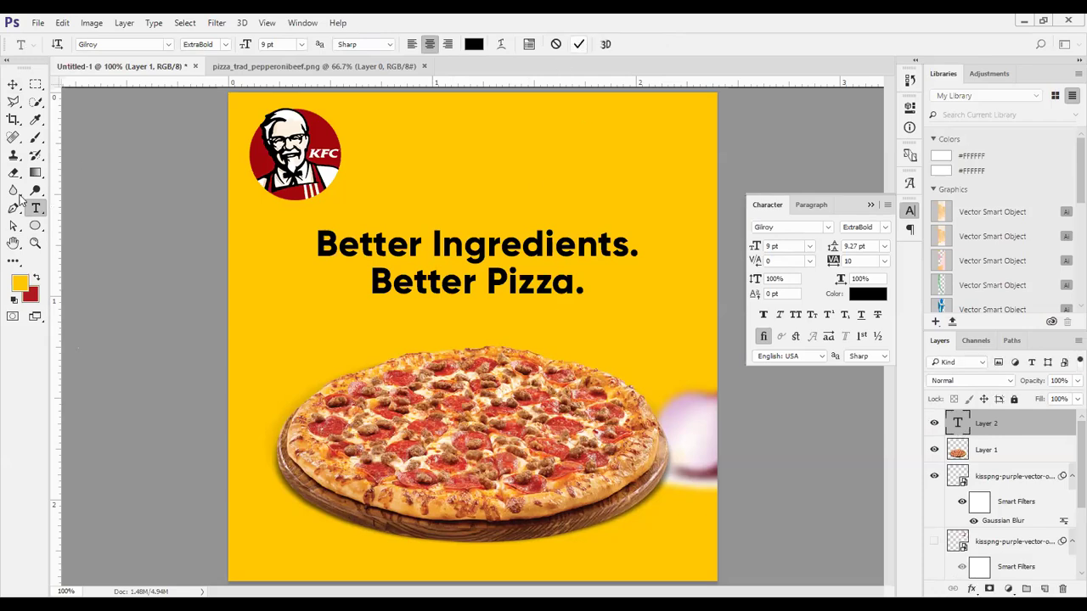
click(35, 225)
drag(427, 173, 567, 231)
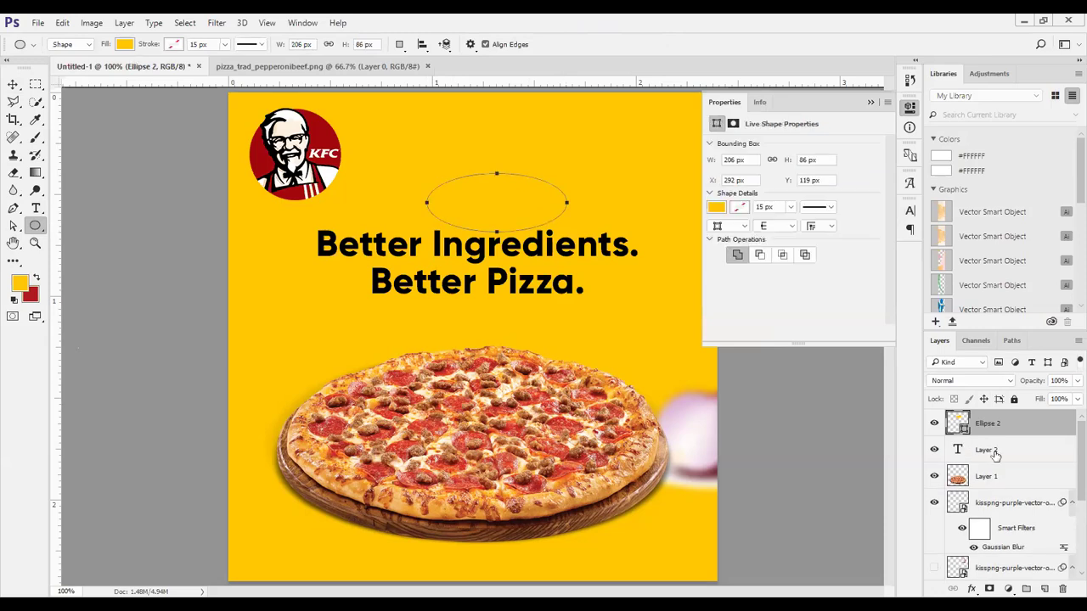
key(Delete)
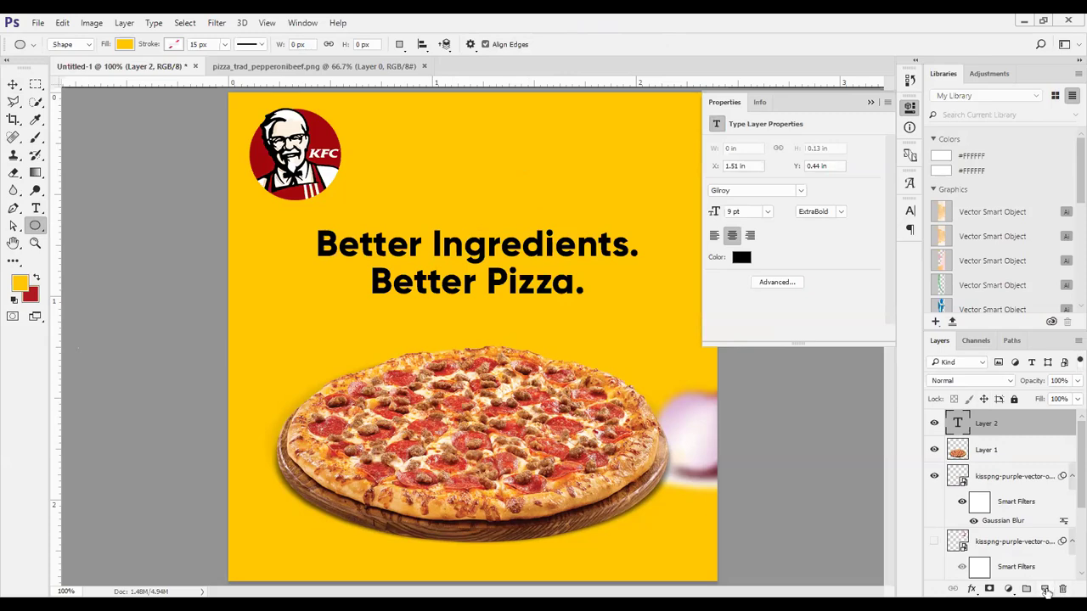
- Add a new layer on top and fill it with black, using foreground colour 000000
click(1045, 589)
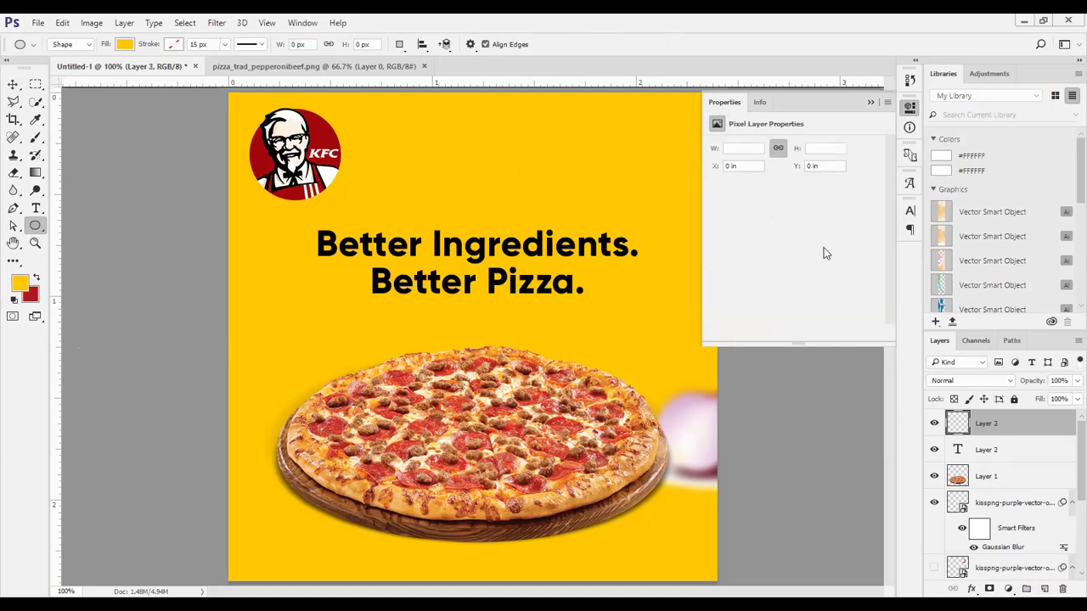
click(19, 284)
drag(764, 230, 654, 39)
text(000000)
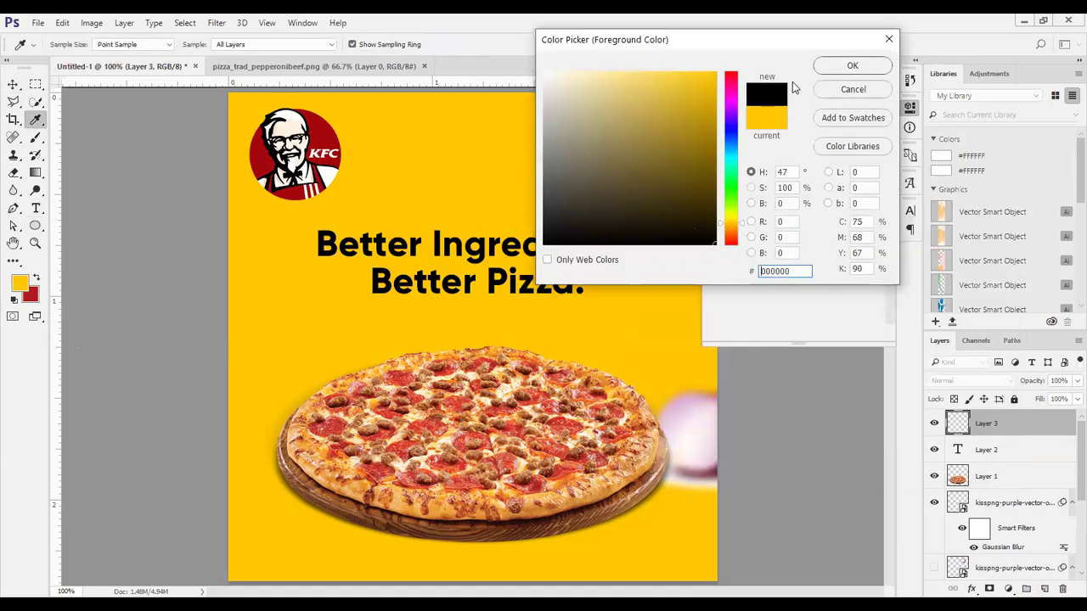
click(846, 66)
key(alt+BackSpace)
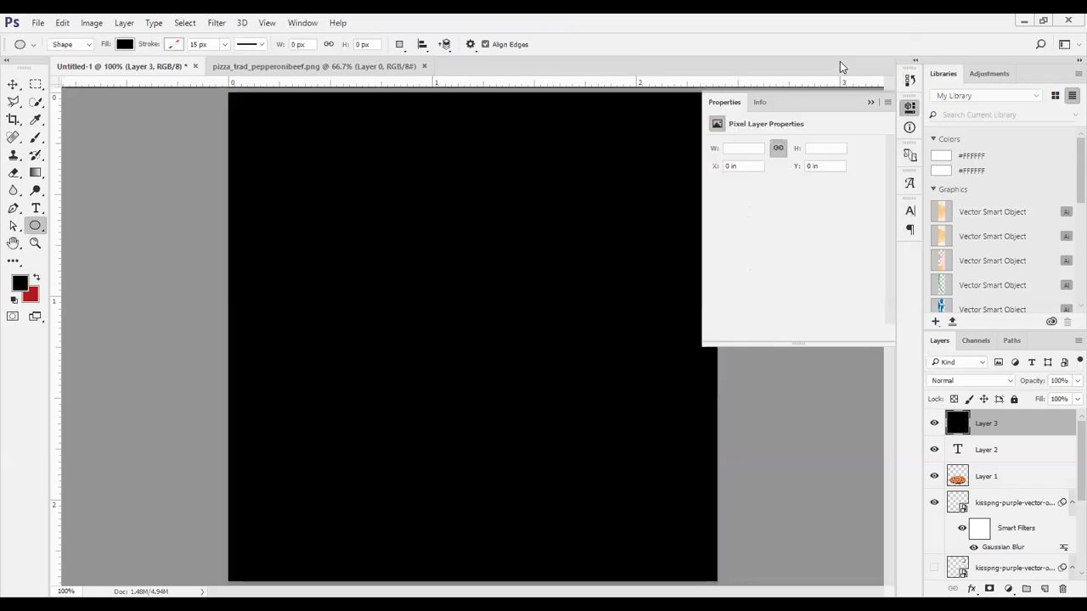
- Erase the centre of the black layer with a 700 px soft eraser at 0% hardness, leaving a dark vignette at the edges
click(36, 139)
click(13, 172)
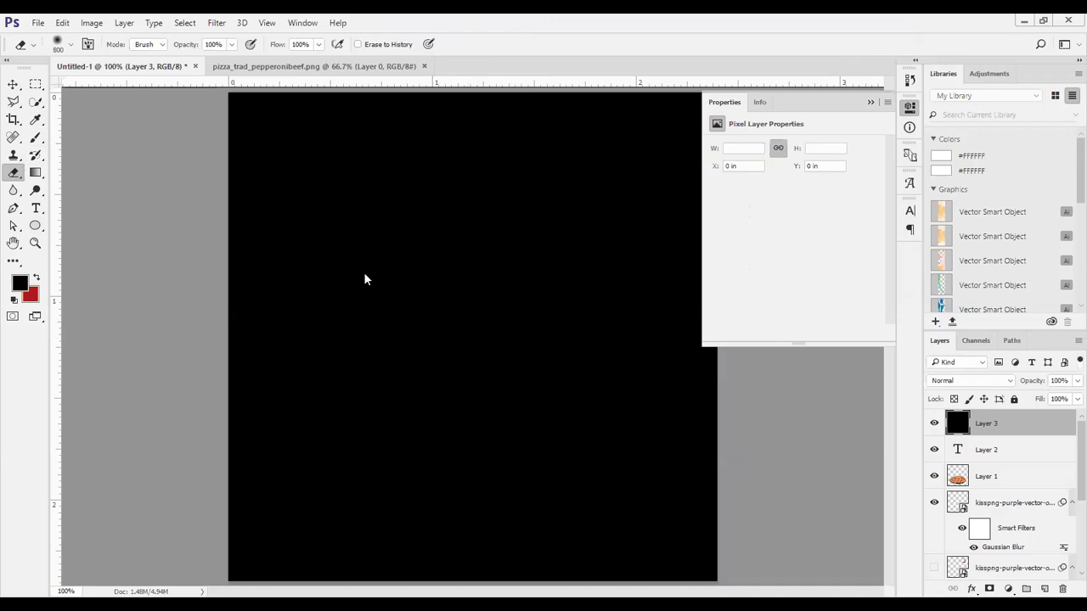
click(70, 44)
mouse_move(95, 90)
mouse_down()
mouse_move(160, 102)
mouse_move(153, 90)
mouse_up()
text(700)
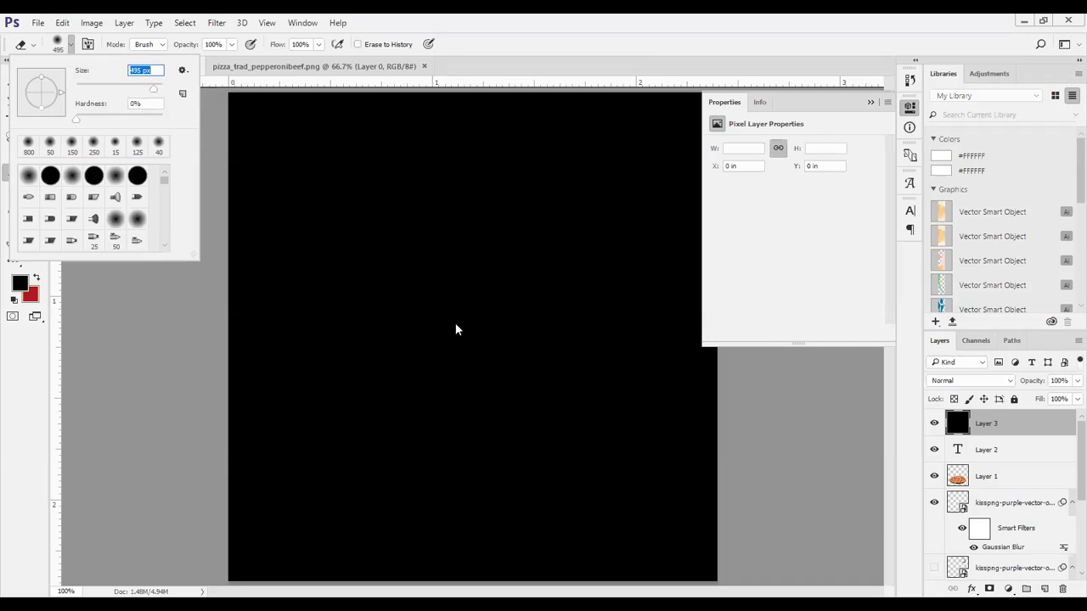
key(Return)
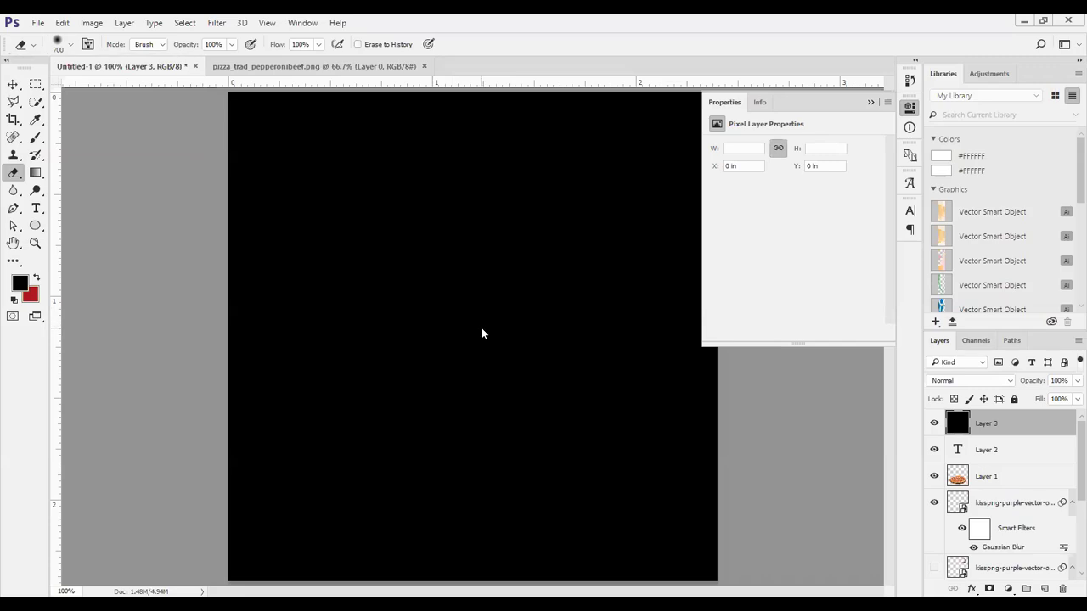
click(480, 333)
click(480, 333)
click(481, 333)
click(481, 333)
click(480, 333)
click(480, 333)
click(481, 333)
click(481, 333)
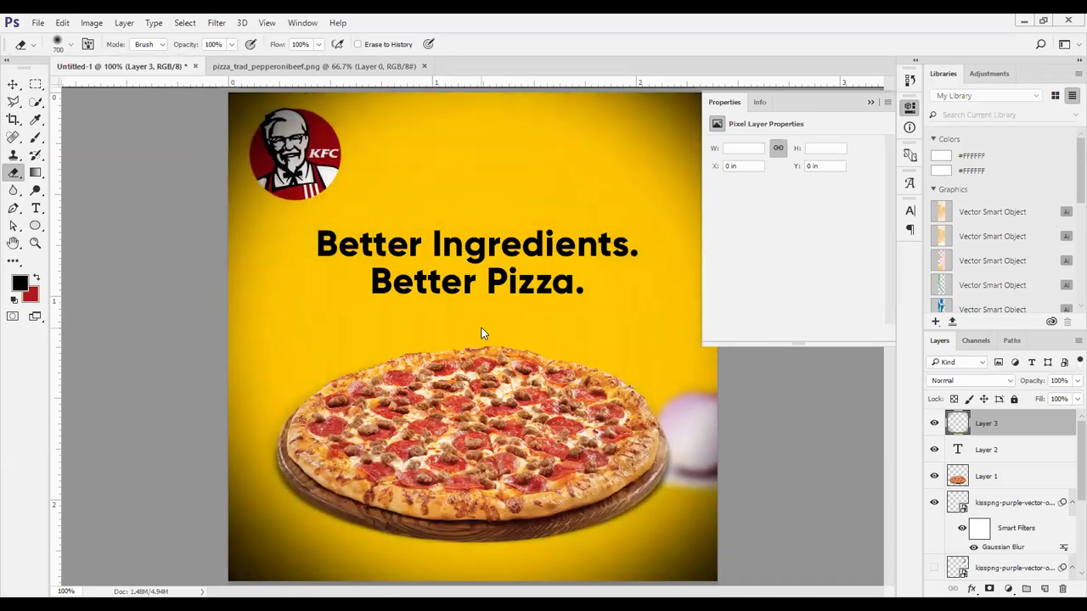
click(480, 333)
- Move the vignette layer down the stack to sit between the KFC logo and Ellipse 1
drag(1000, 468, 1006, 562)
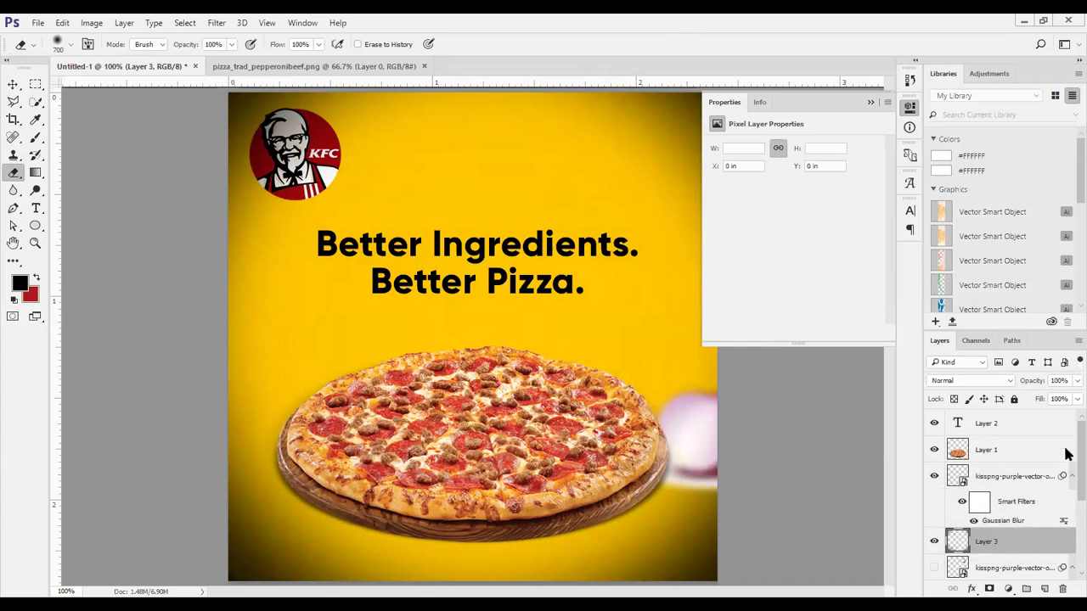
scroll(1067, 475, down, 5)
drag(1011, 420, 1013, 535)
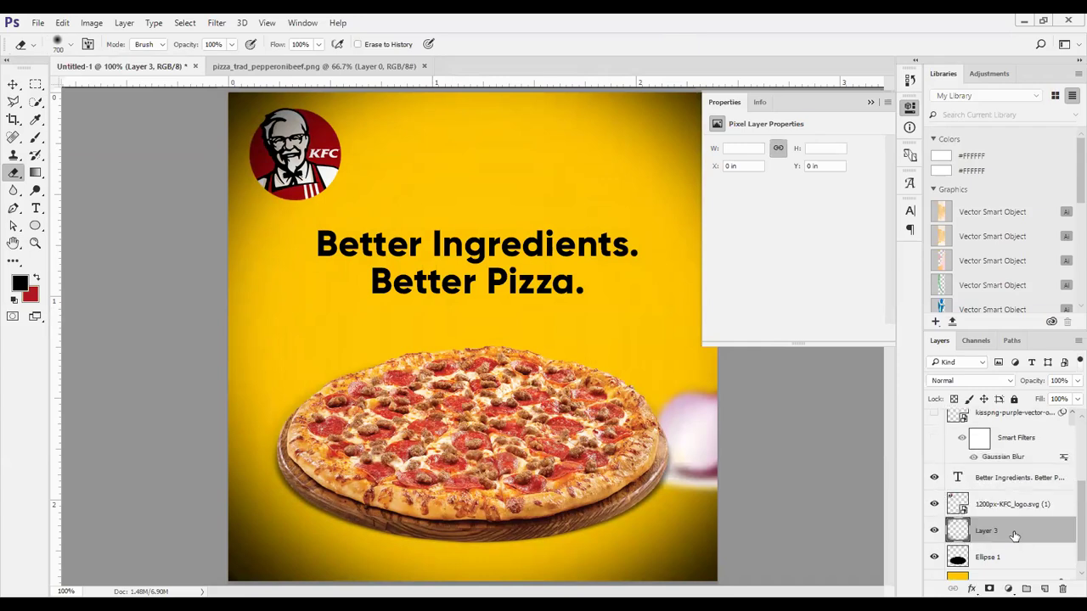
scroll(1013, 535, down, 1)
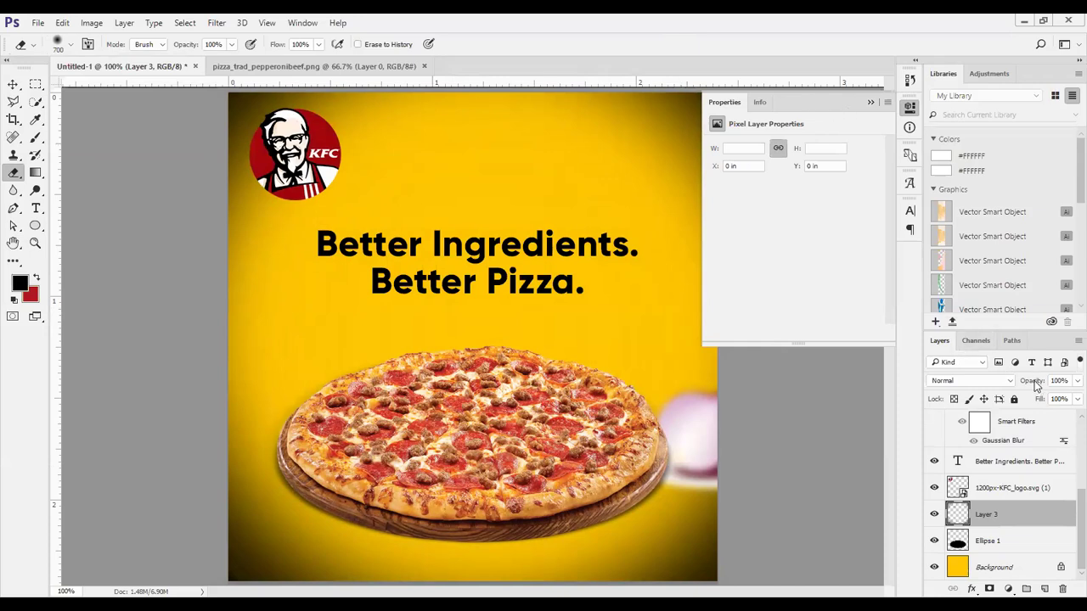
- Set the vignette layer's opacity to 49% and toggle its visibility to compare the post with and without it
drag(1041, 383, 980, 394)
text(14)
key(Return)
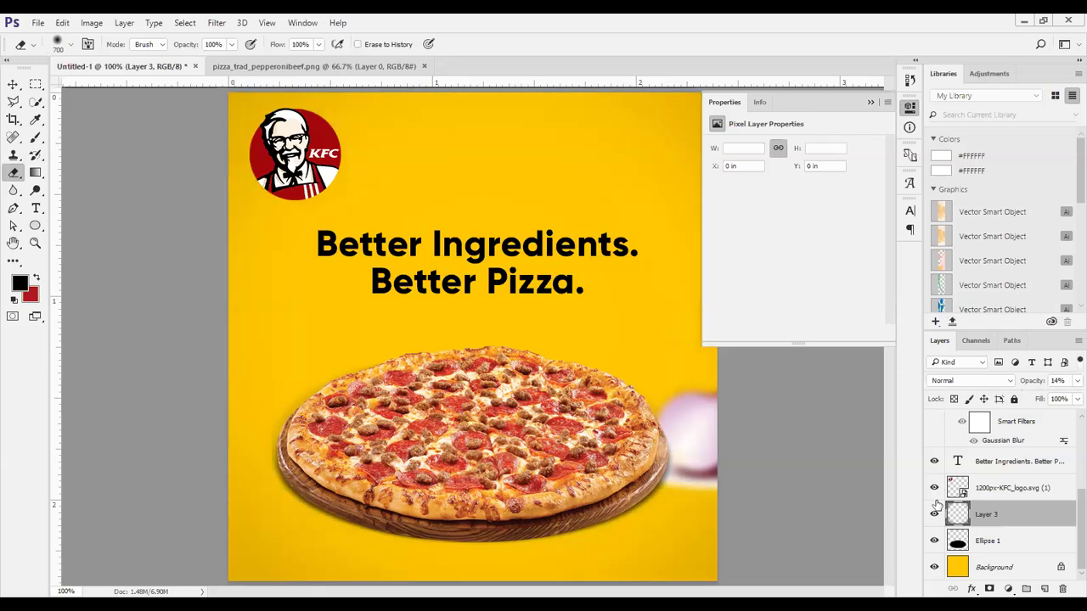
drag(1033, 381, 1060, 382)
click(934, 515)
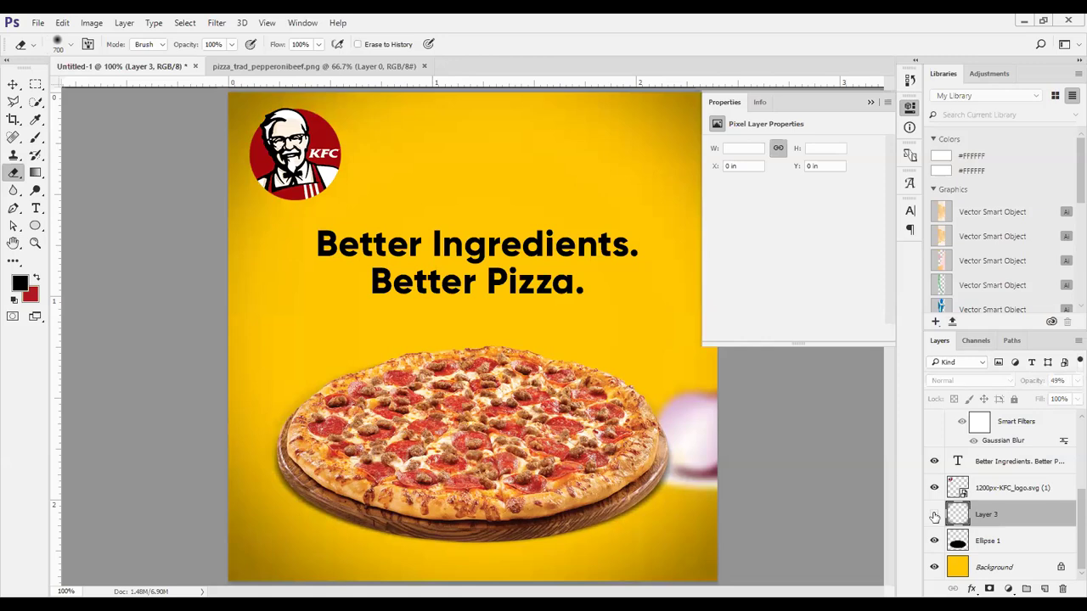
click(934, 515)
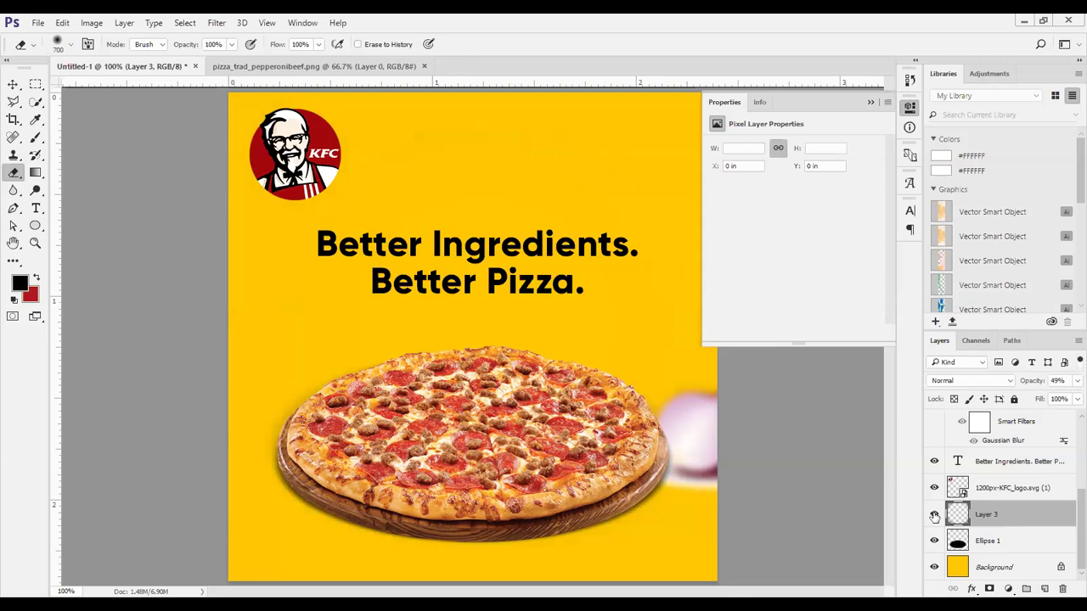
- Compare the post with the Layer 3 vignette shown and hidden, leave it visible, and select the topmost layer, Layer 2
click(934, 515)
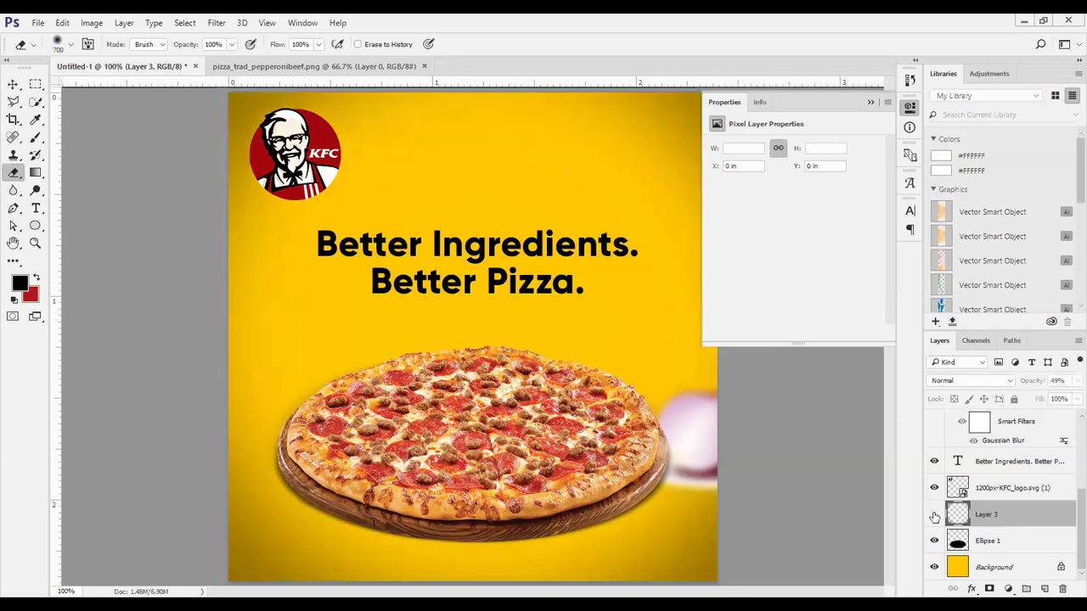
click(934, 516)
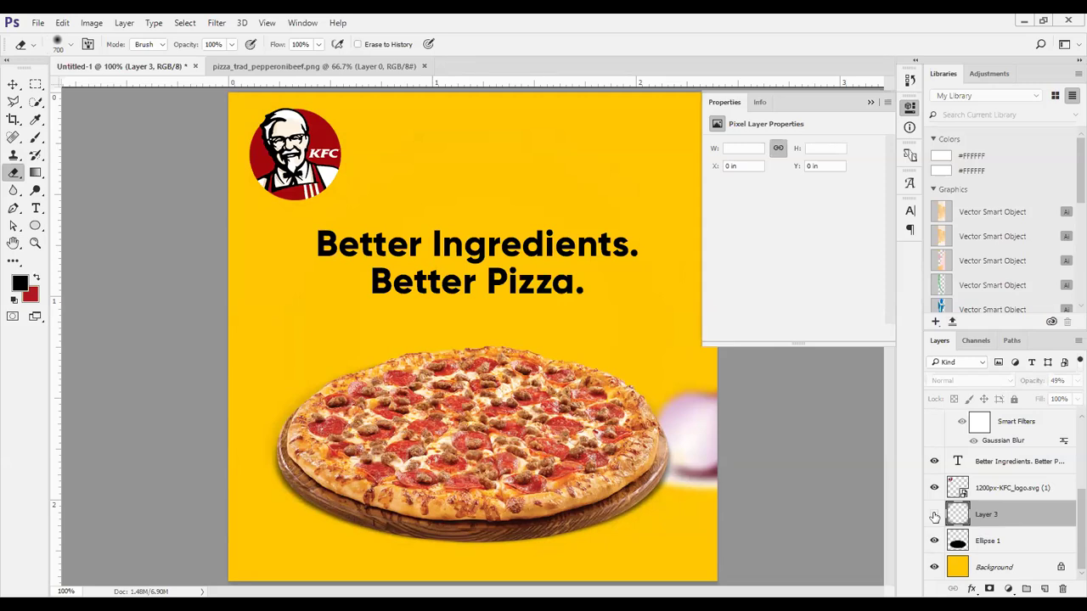
click(934, 515)
click(934, 516)
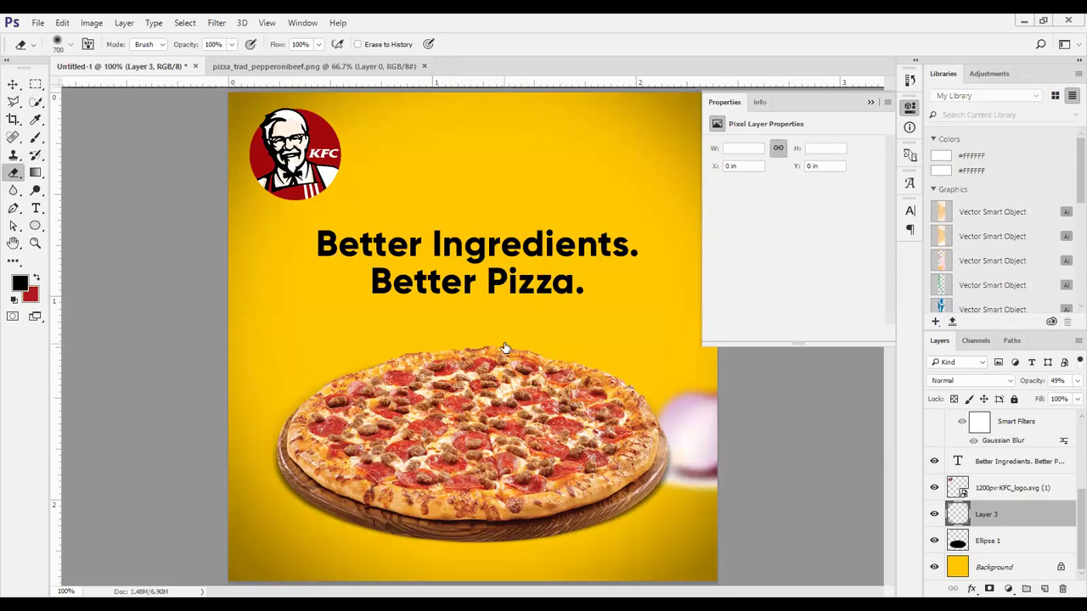
click(934, 516)
click(934, 516)
scroll(993, 493, up, 3)
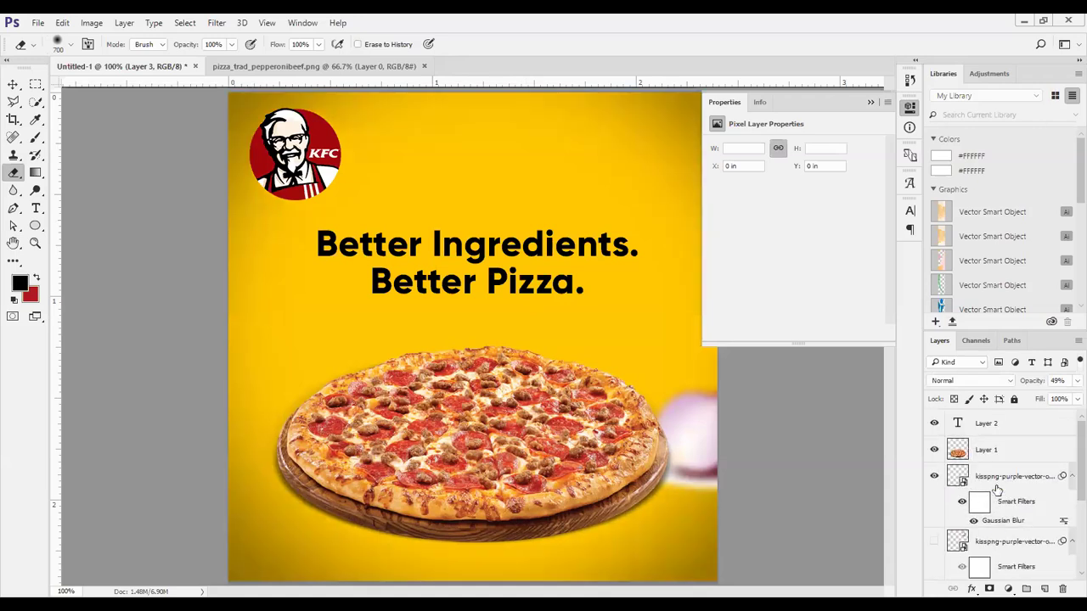
click(996, 428)
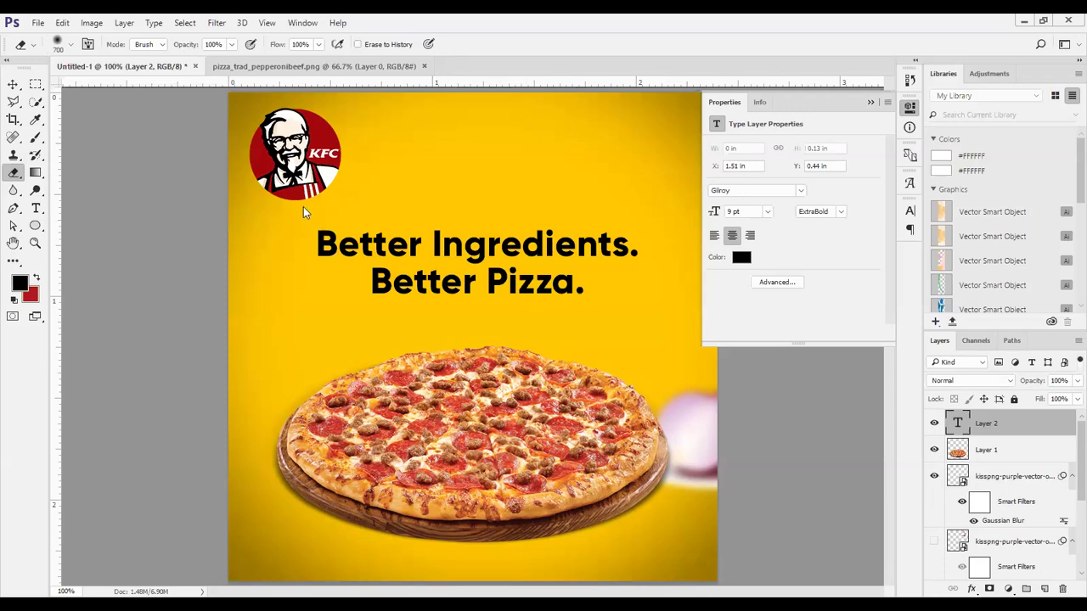
- Switch to the Opera browser and browse the McDonald's page photos for reference designs, opening the Zalmi deal post
key(alt+Tab)
key(ctrl+Tab)
key(ctrl+Tab)
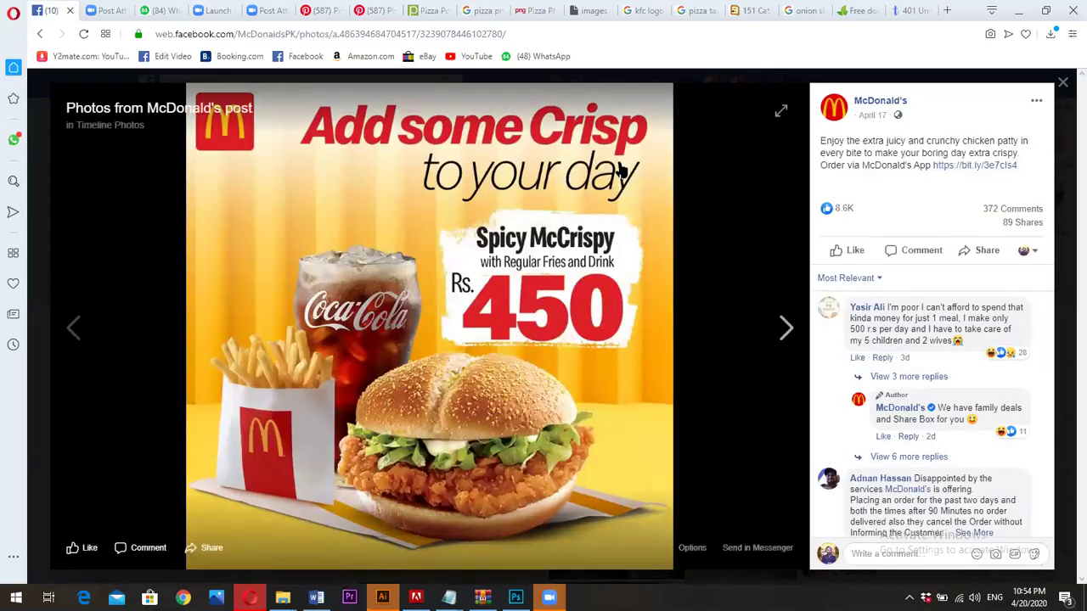
click(1061, 83)
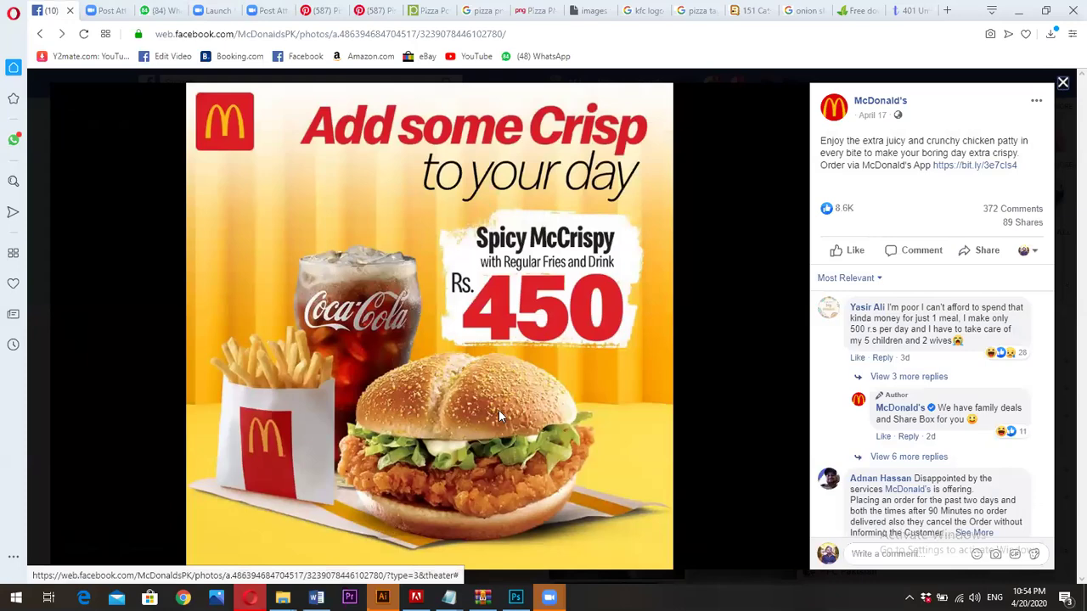
scroll(493, 339, down, 10)
scroll(488, 274, down, 4)
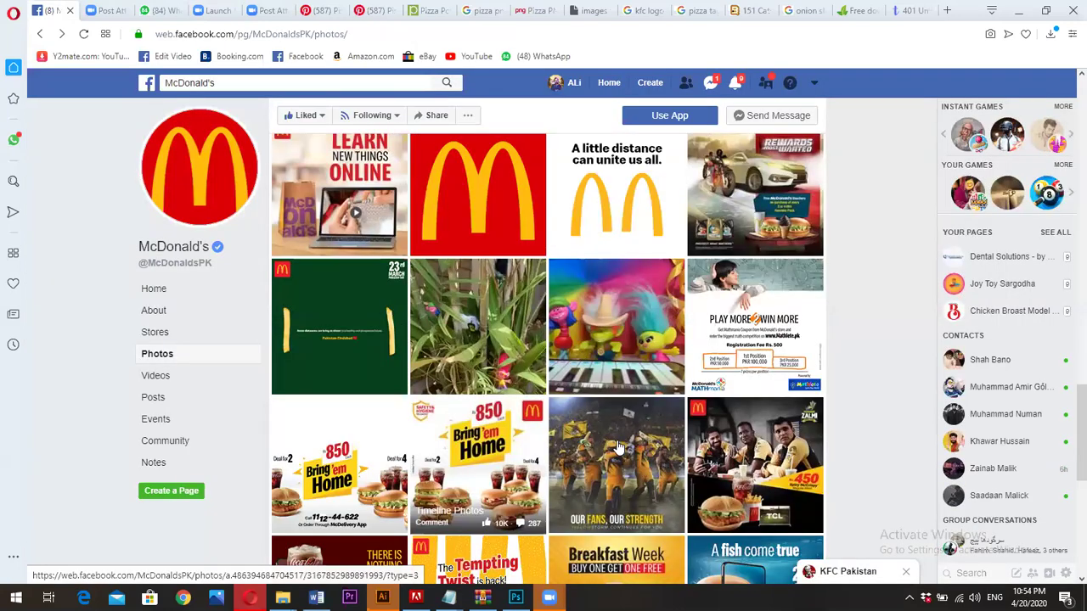
click(358, 328)
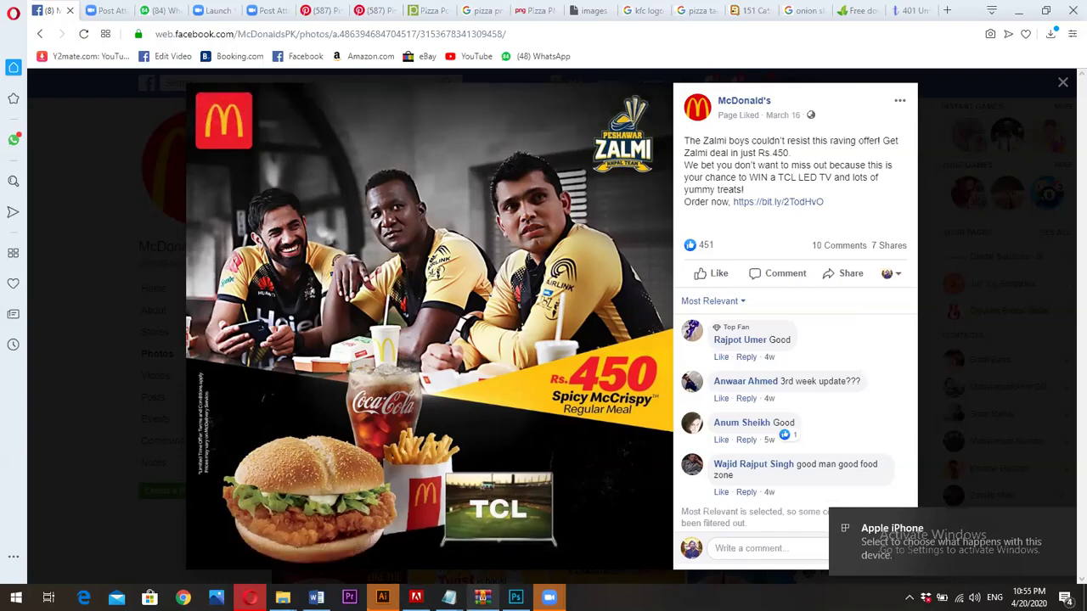
- Switch back to Photoshop and add a Selective Color adjustment layer at the top of the layer stack
click(515, 598)
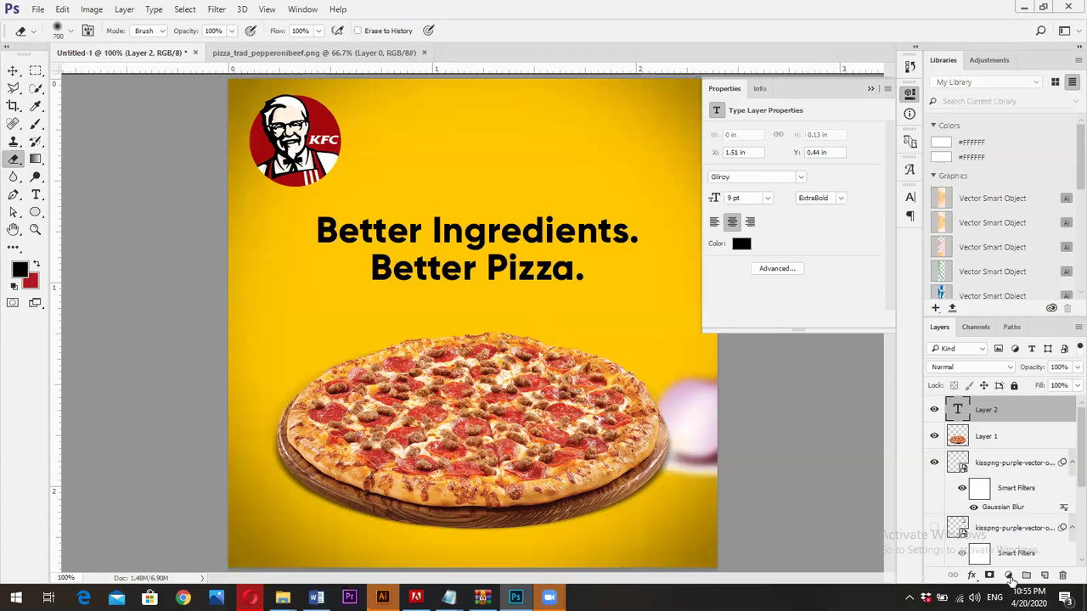
click(1010, 577)
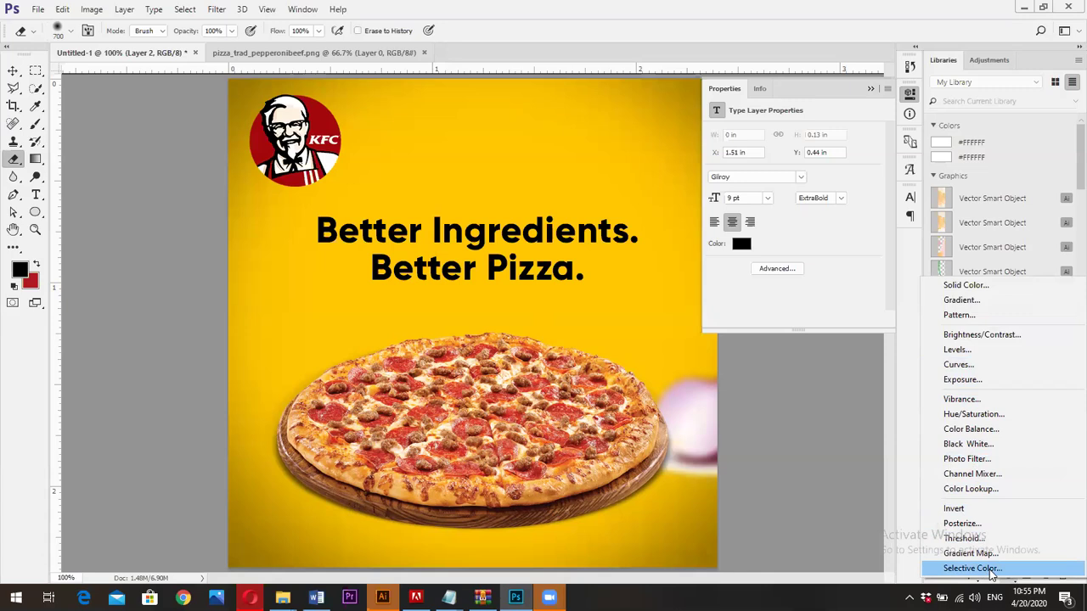
key(Escape)
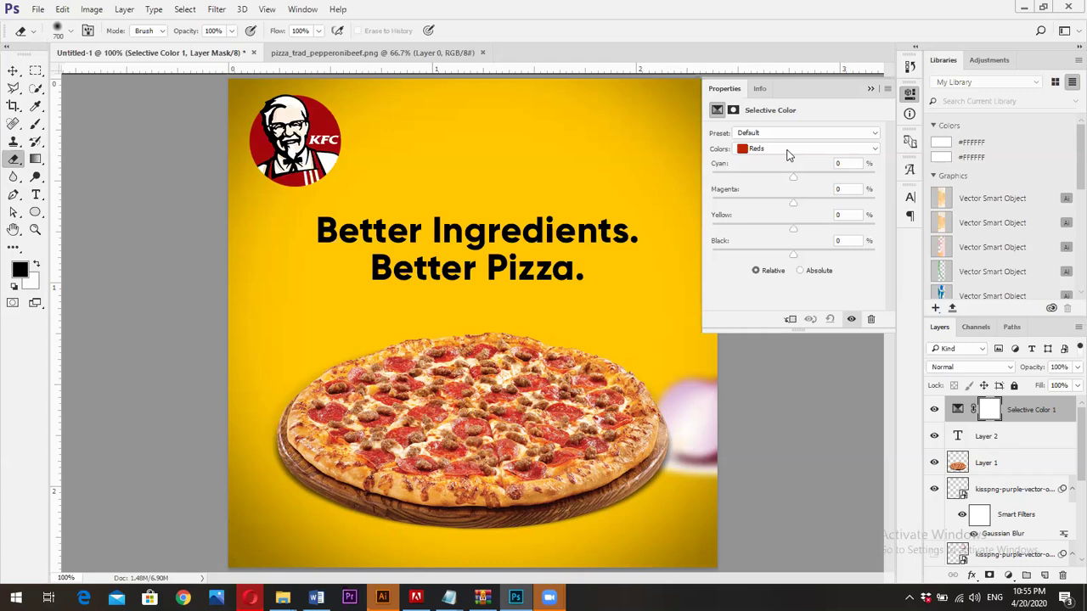
- Set the Selective Color adjustment's Yellows to Cyan +25%, Magenta +26%, Yellow +24% and Black +18%, and collapse its properties
click(785, 154)
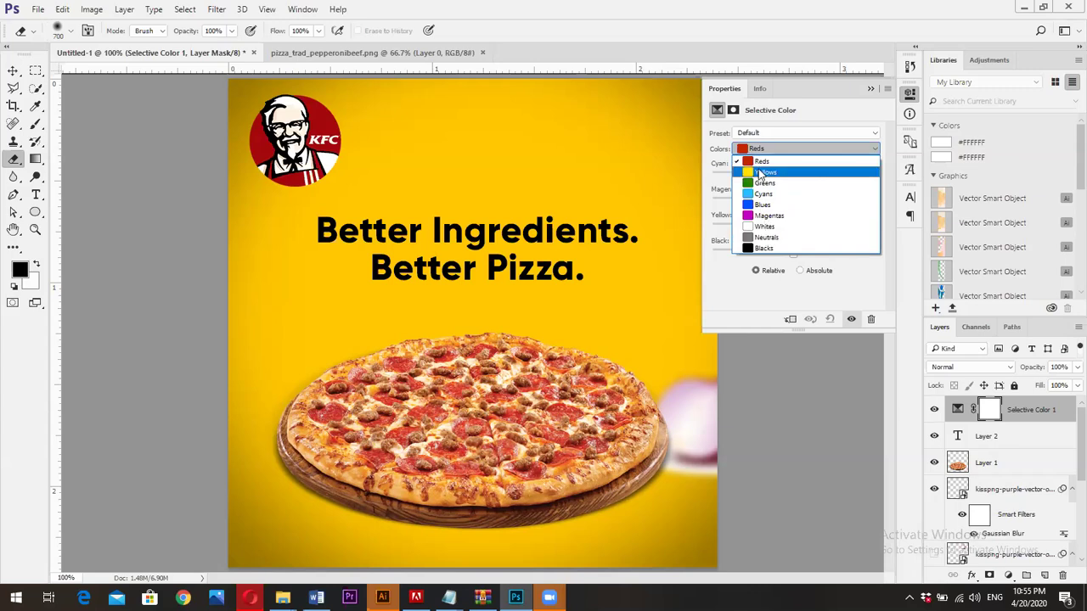
click(761, 174)
mouse_move(795, 175)
mouse_down()
mouse_move(820, 186)
mouse_move(824, 177)
mouse_move(819, 229)
mouse_move(803, 254)
mouse_move(828, 254)
mouse_move(806, 255)
mouse_move(823, 178)
mouse_move(813, 178)
mouse_up()
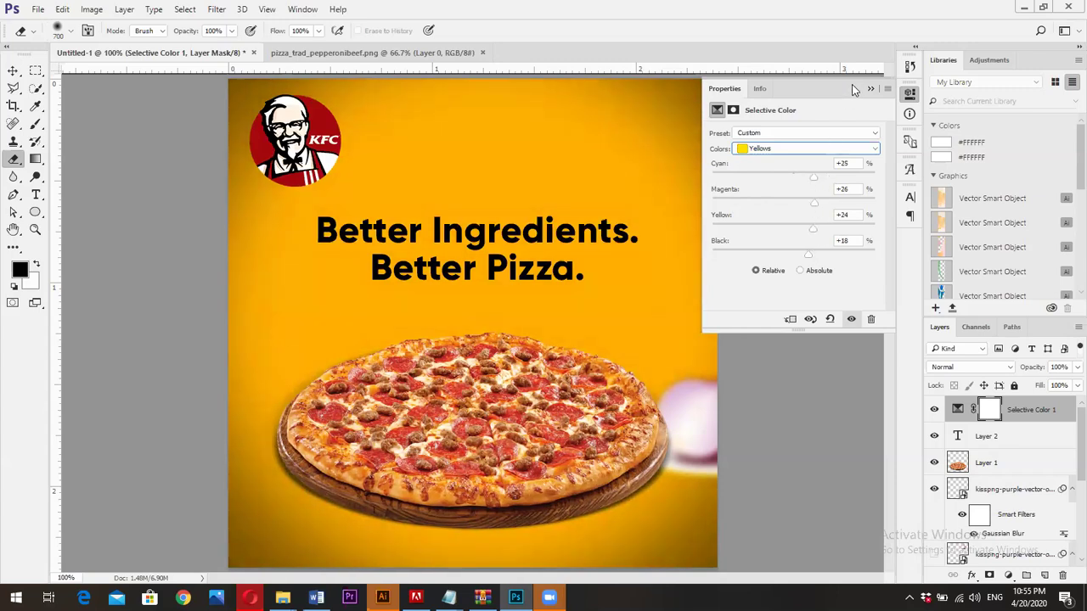
click(869, 89)
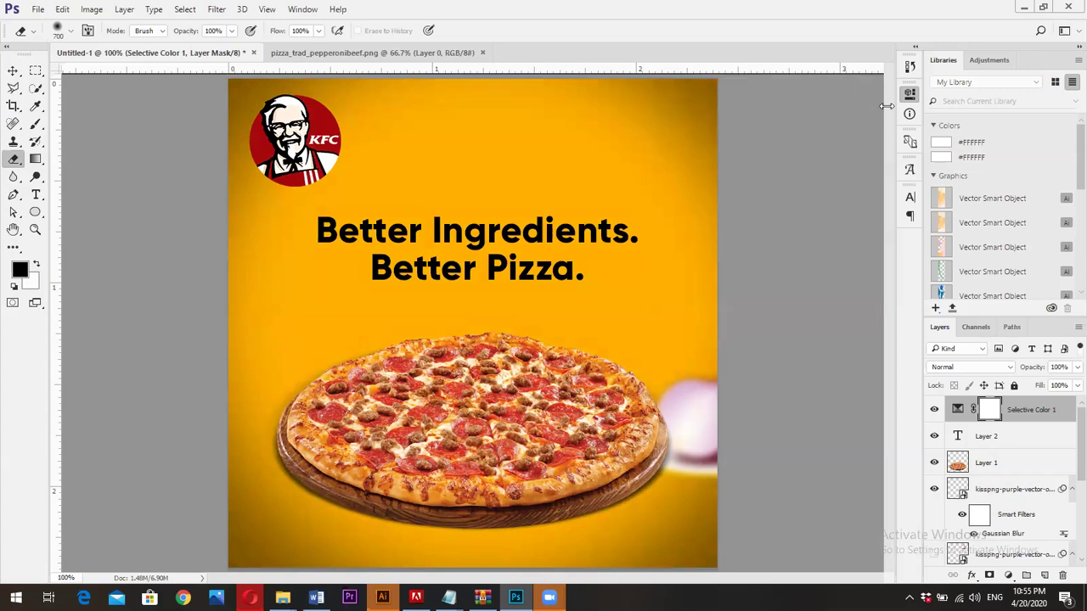
- Set the Selective Color layer's blend mode to Soft Light and compare the post with the adjustment on and off
click(985, 367)
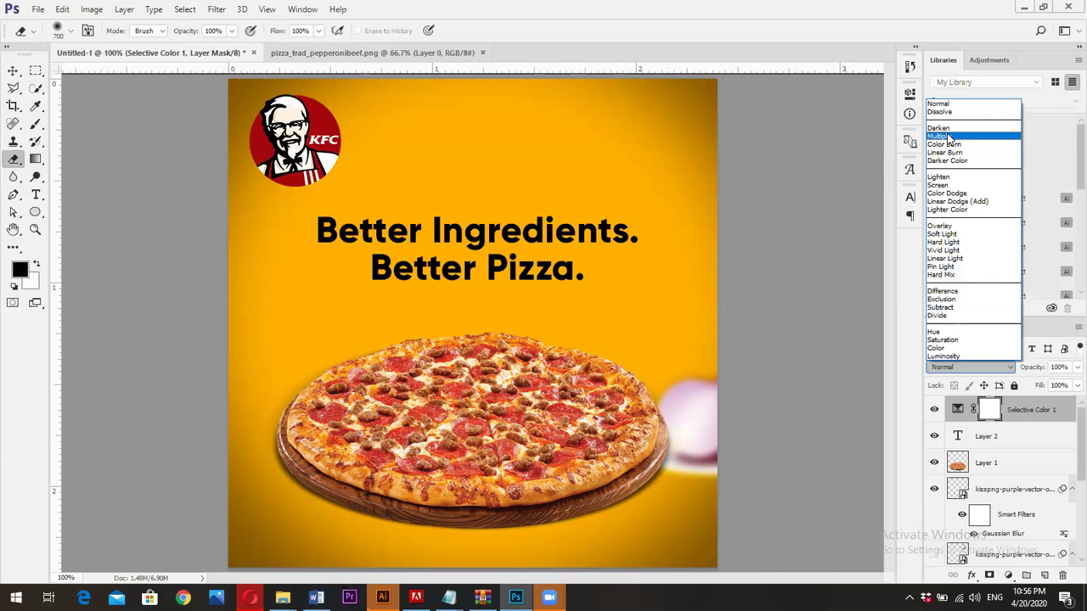
click(944, 237)
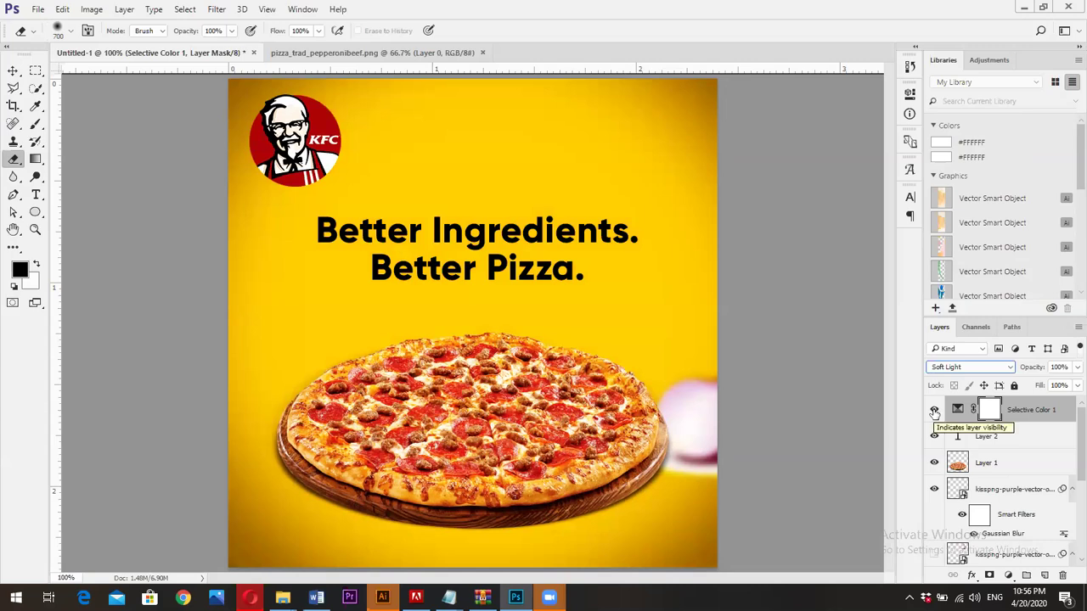
click(934, 411)
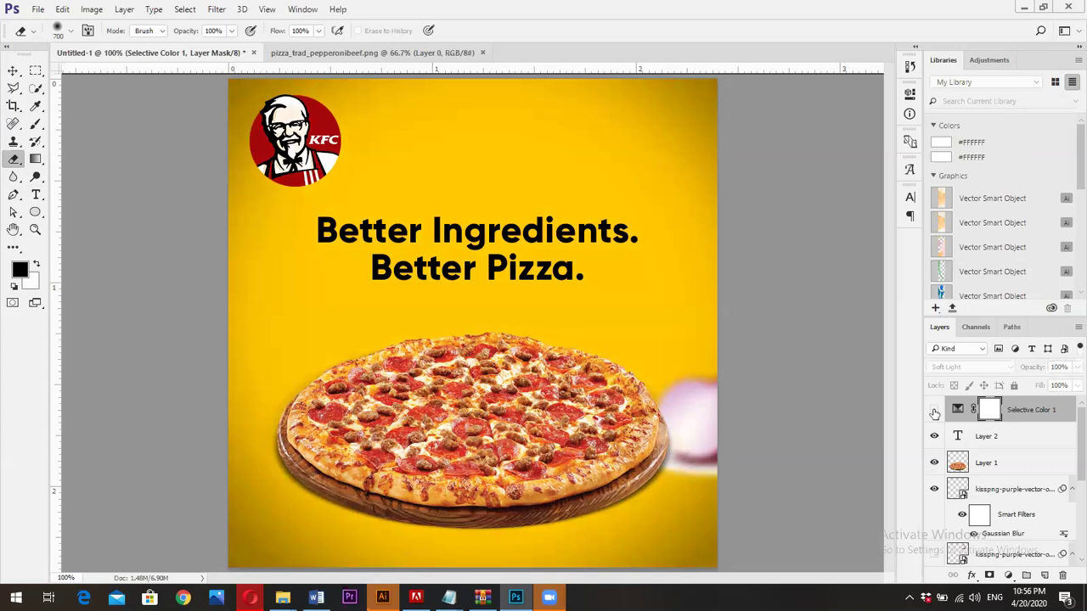
click(934, 411)
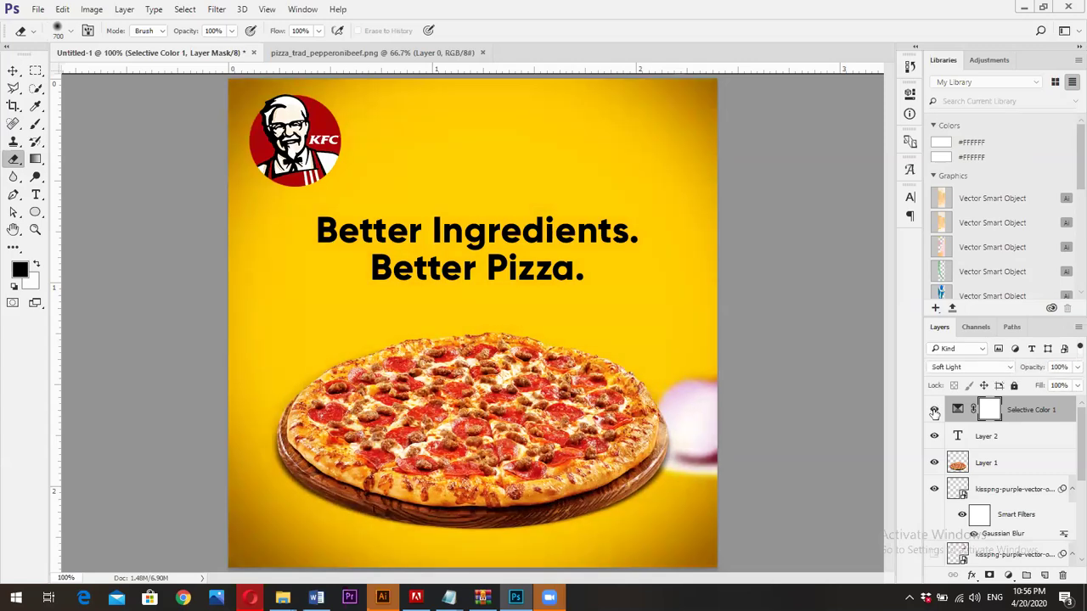
click(934, 411)
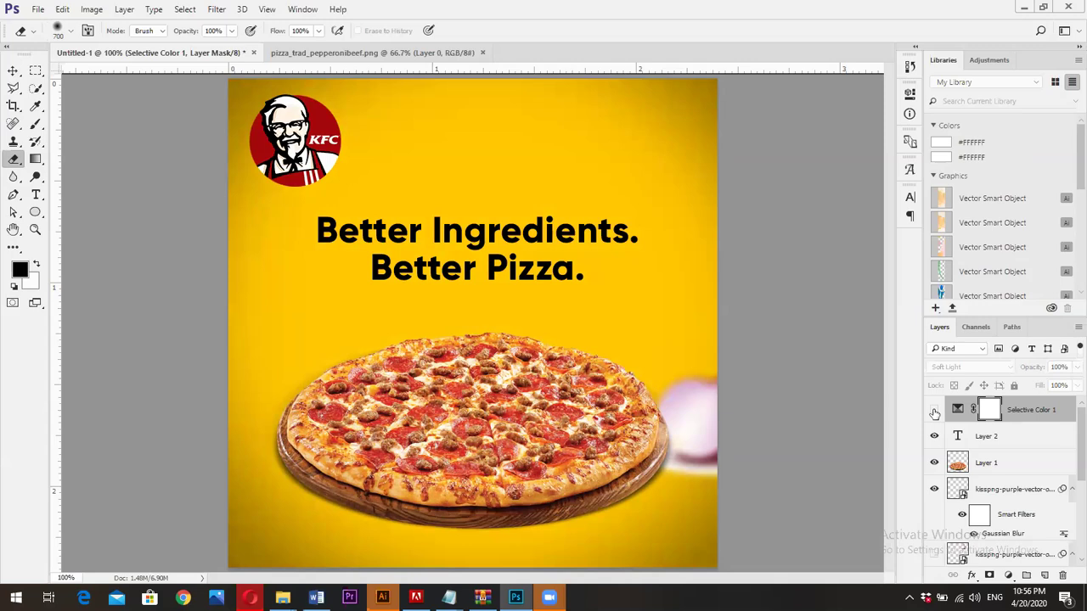
click(934, 412)
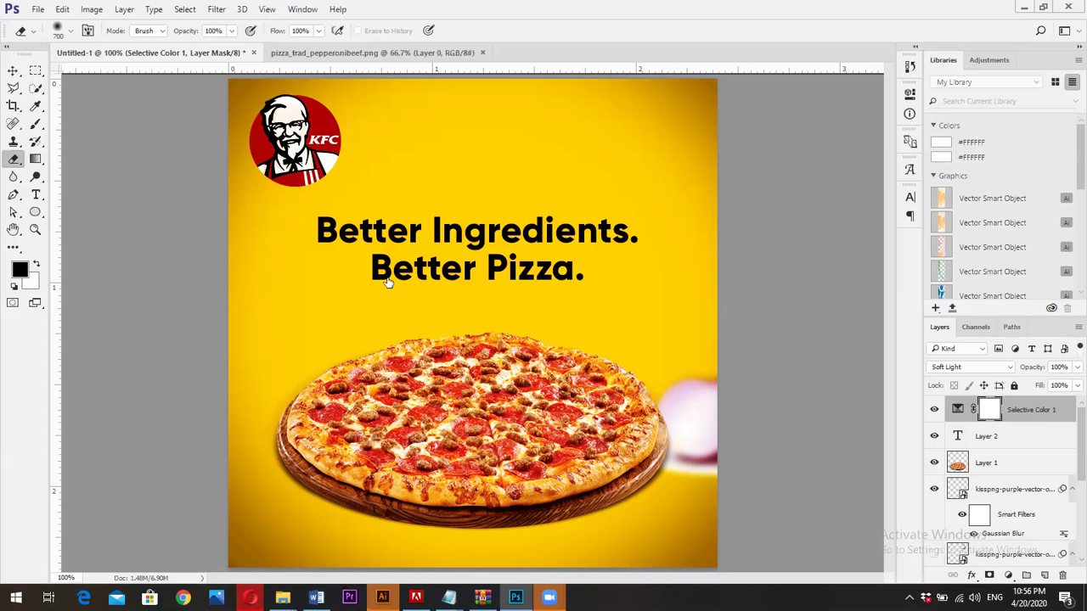
- Export the post with Save for Web as a 720 × 720 px PNG-24, saved to the Desktop as social-media-post.png
click(14, 70)
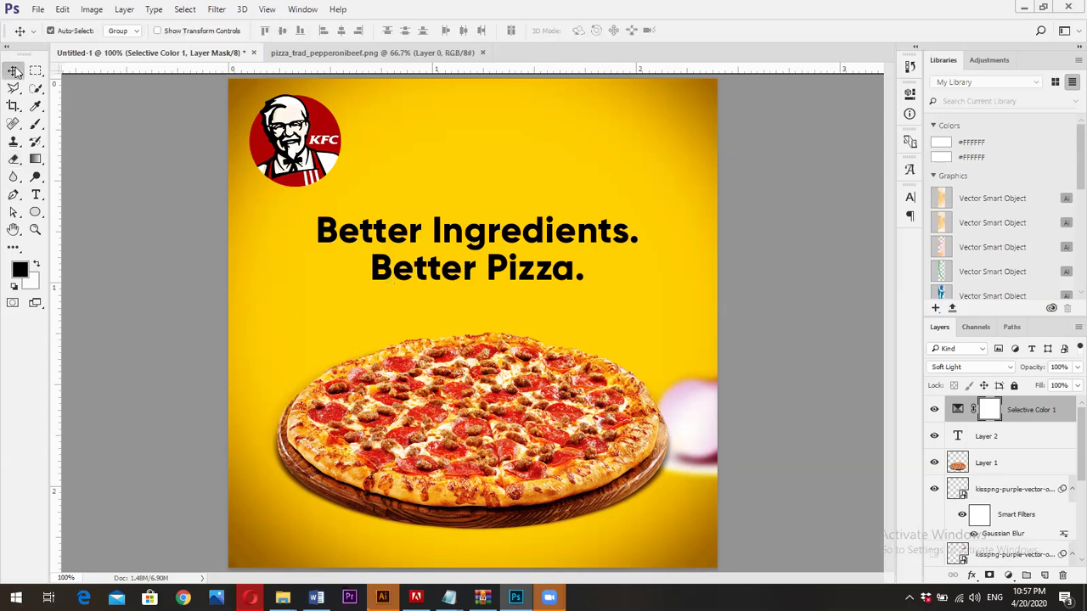
click(38, 9)
mouse_move(197, 206)
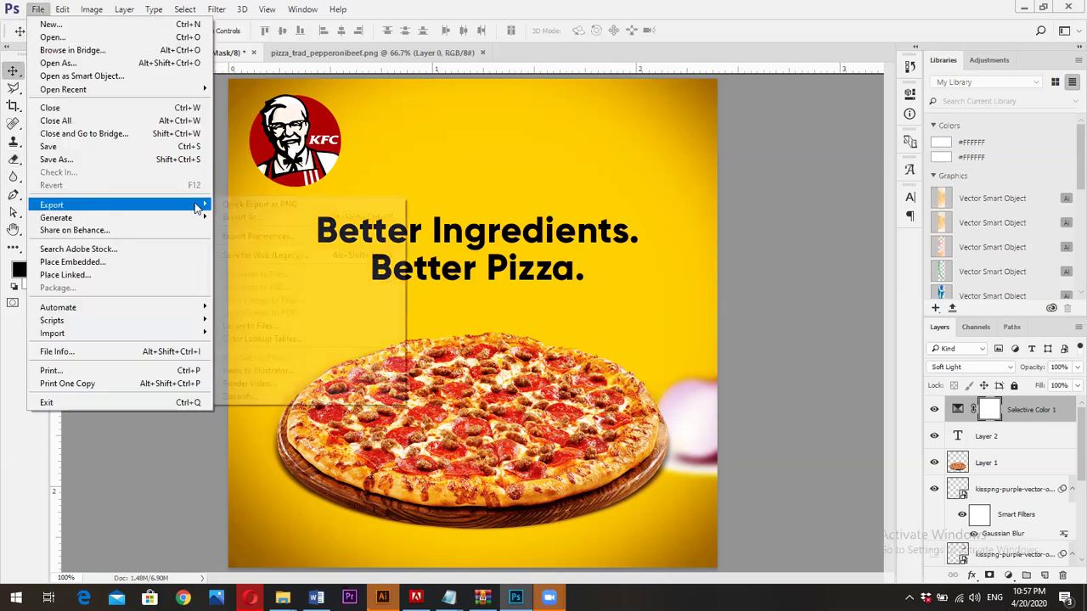
click(295, 263)
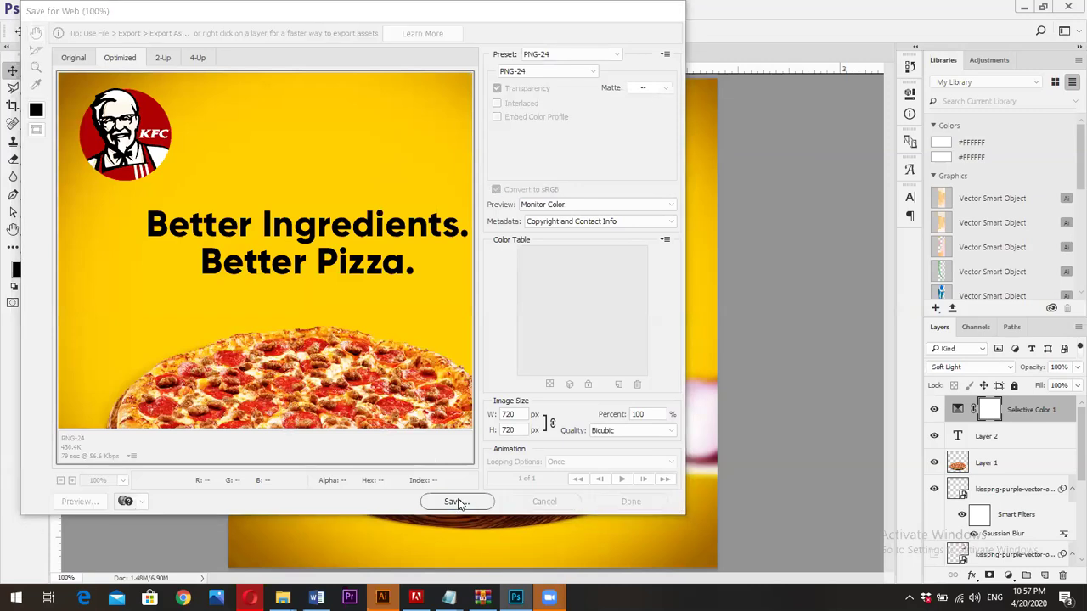
click(457, 501)
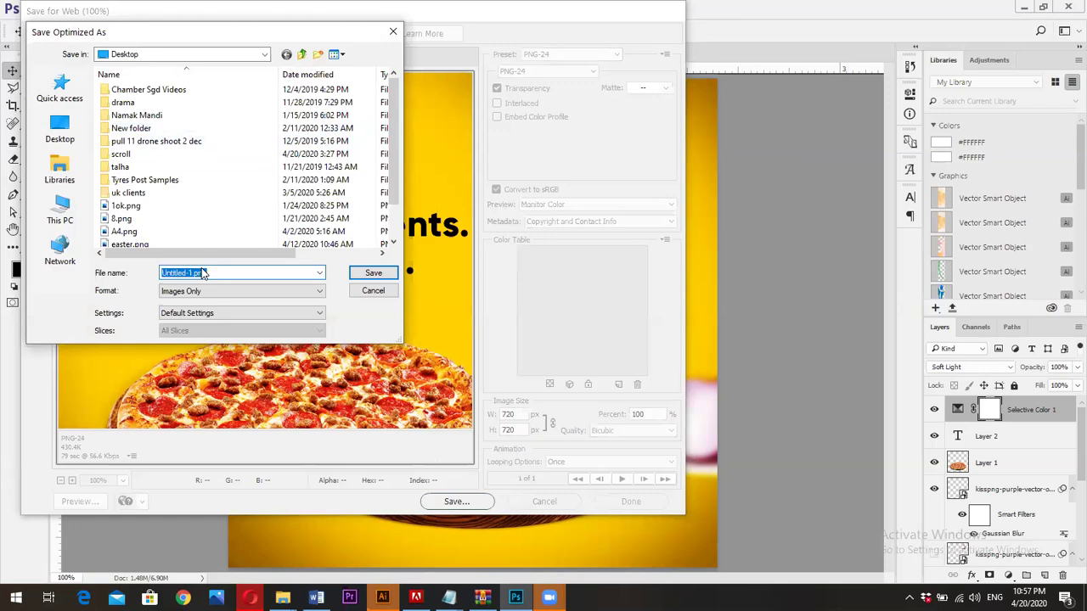
text(d)
key(BackSpace)
text(sov)
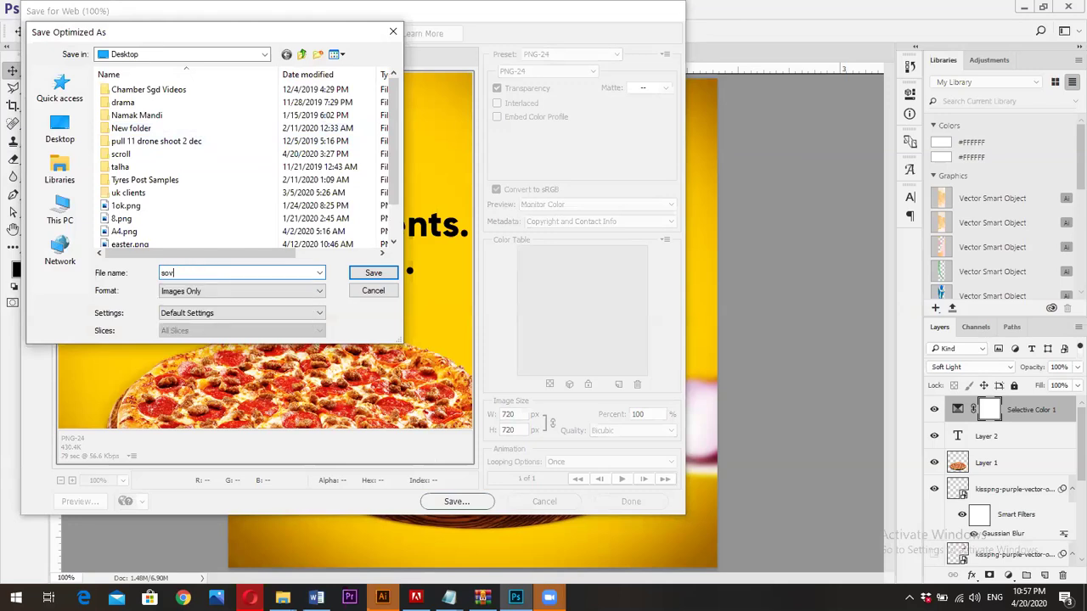
key(BackSpace)
text(cial )
text(mediapost)
key(Return)
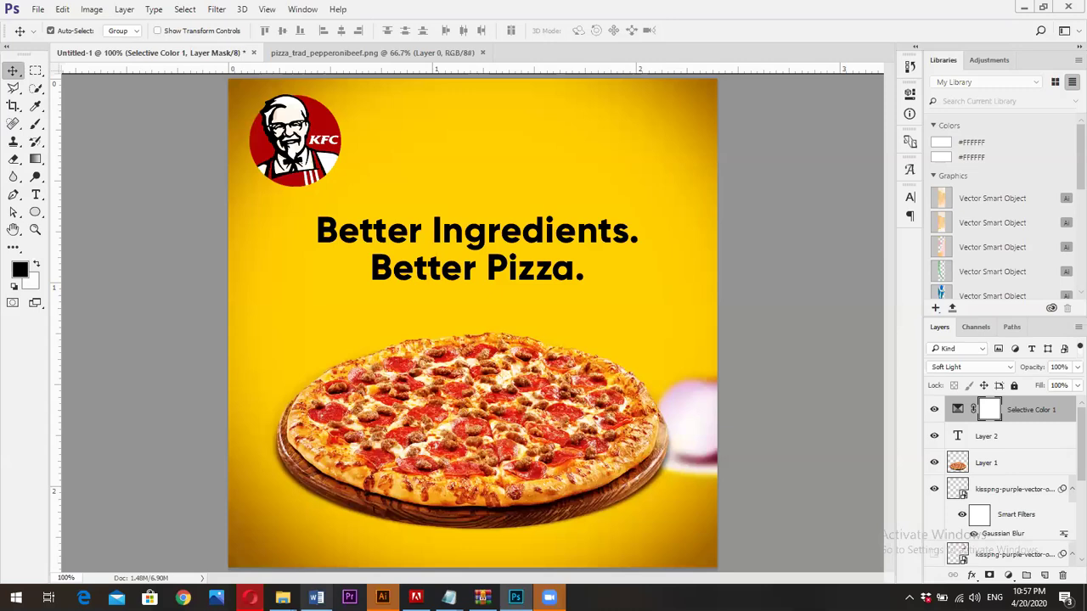
- Switch to File Explorer, go to the Desktop folder in a maximized window and open the exported social-media-post.png
mouse_move(282, 598)
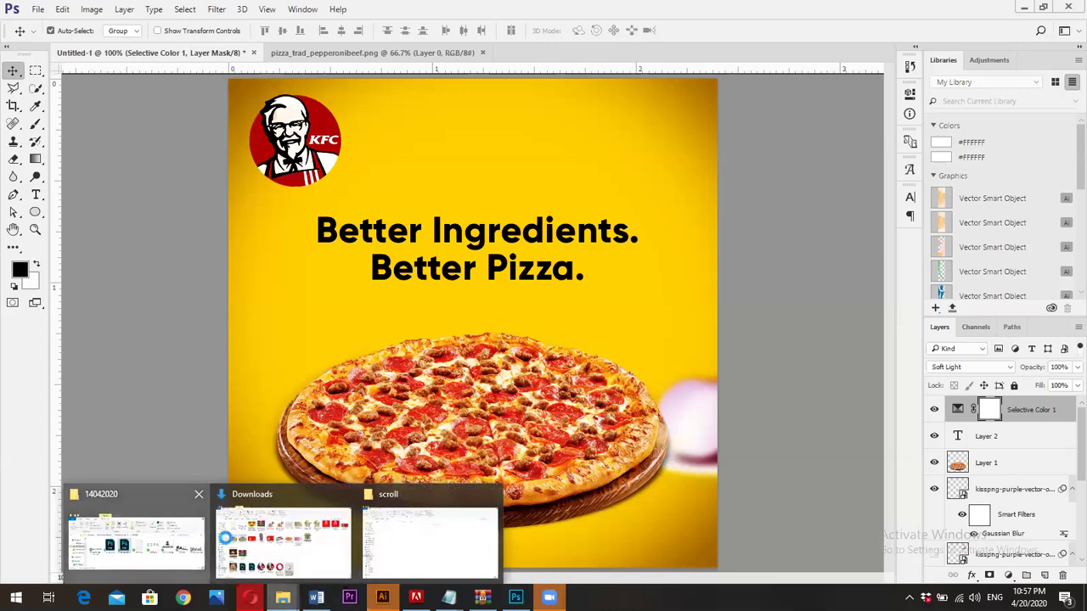
click(156, 537)
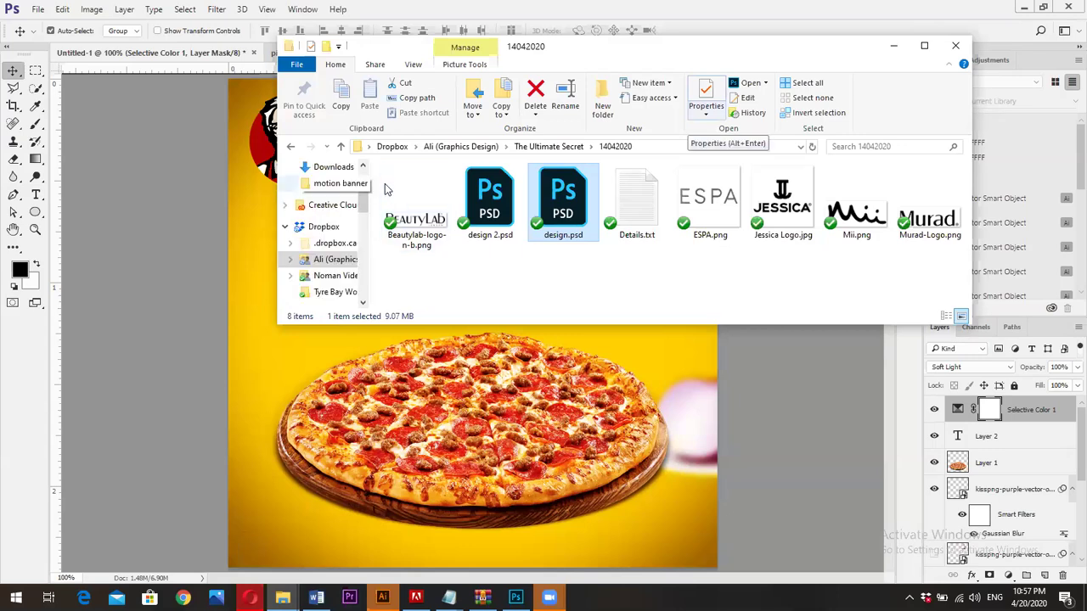
click(369, 146)
click(392, 162)
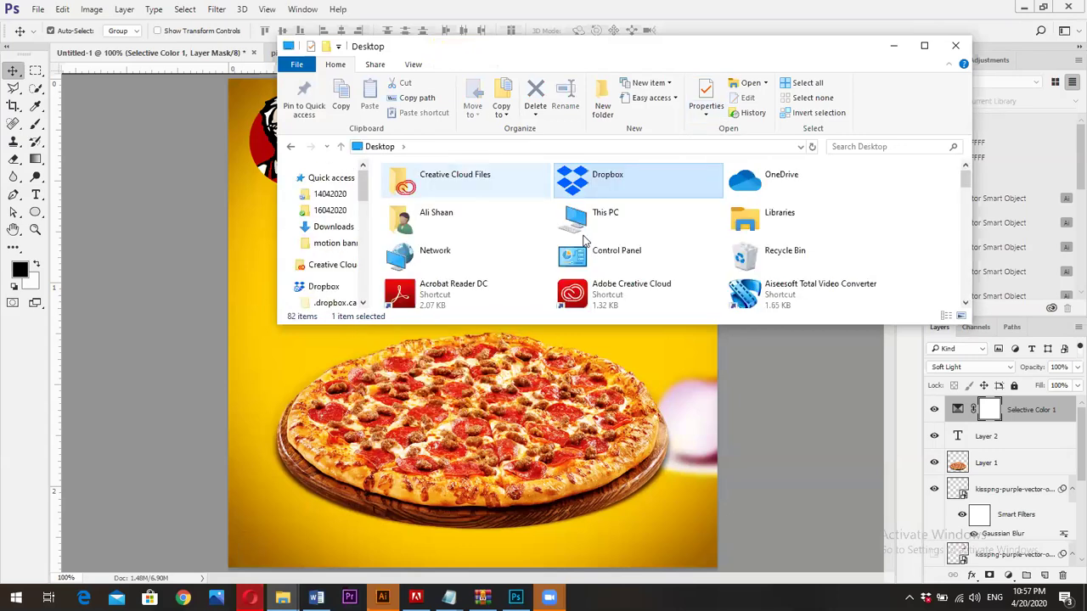
scroll(582, 238, down, 3)
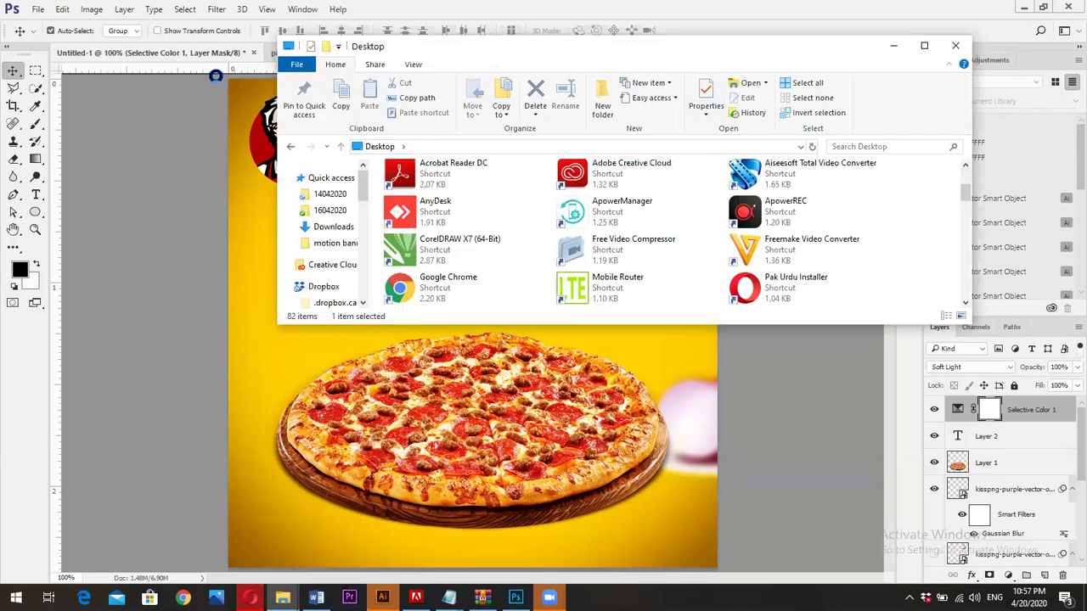
scroll(583, 218, down, 6)
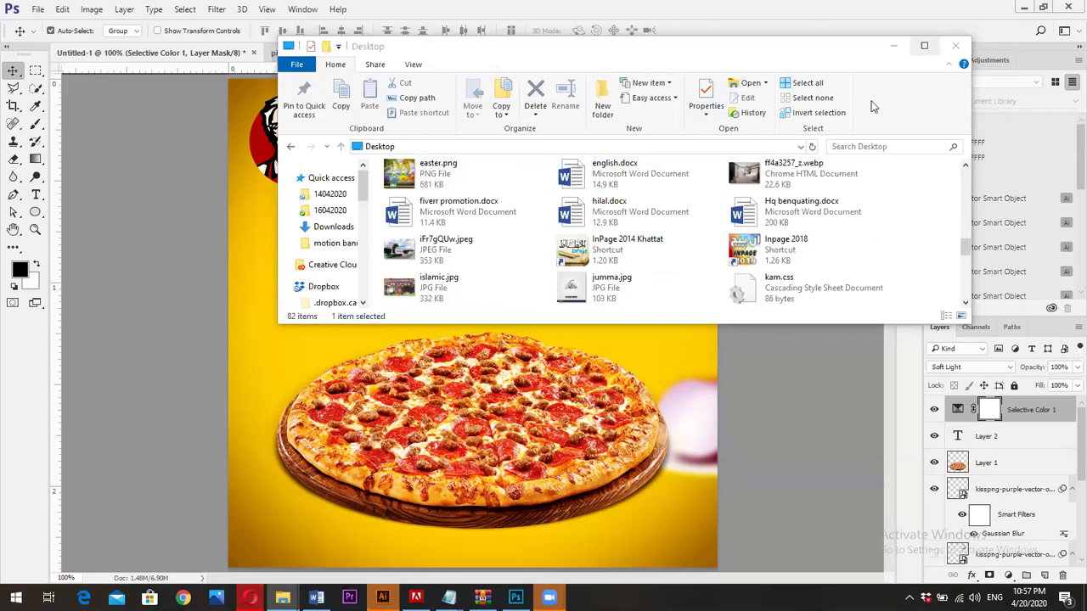
click(923, 45)
click(499, 484)
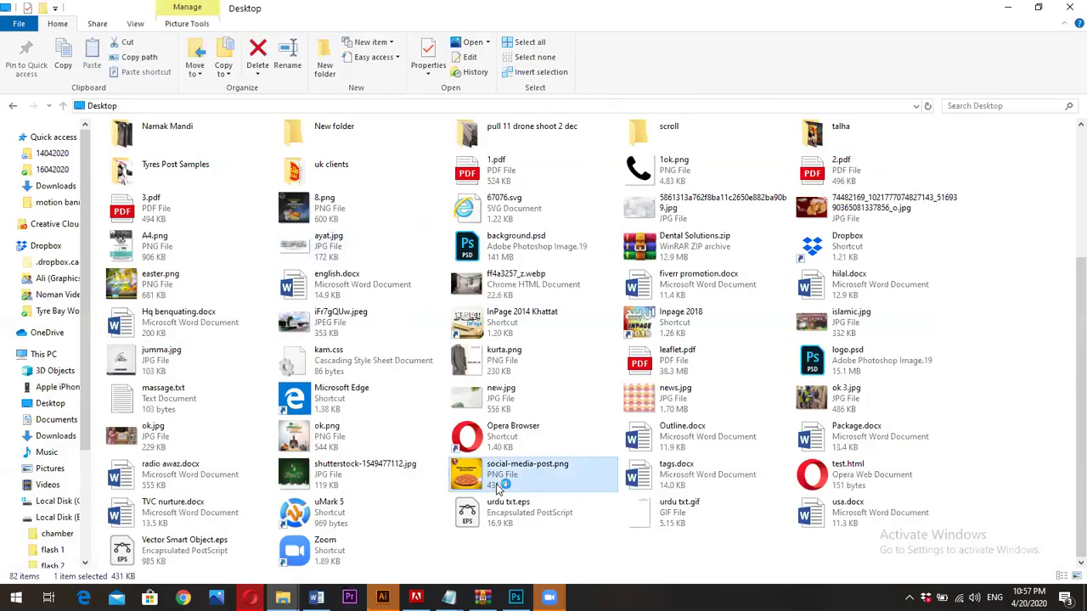